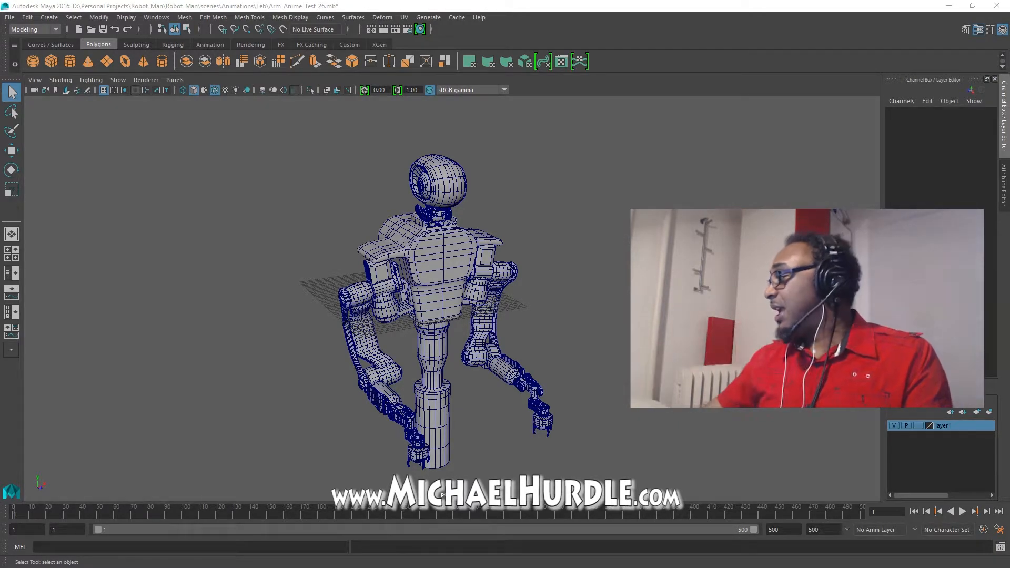
- Play the robot's arm animation and stop it at frame 326
click(962, 512)
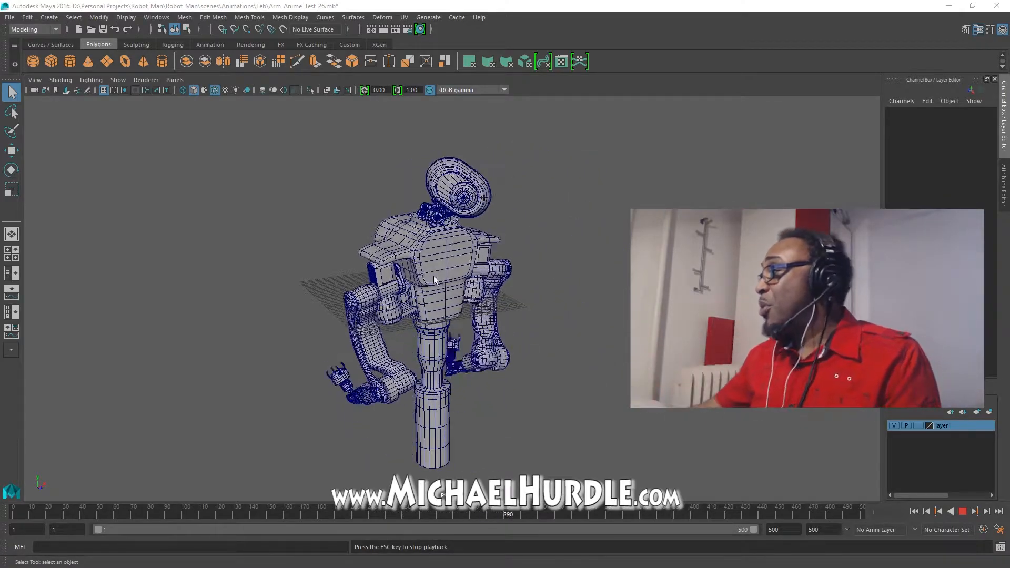
click(950, 511)
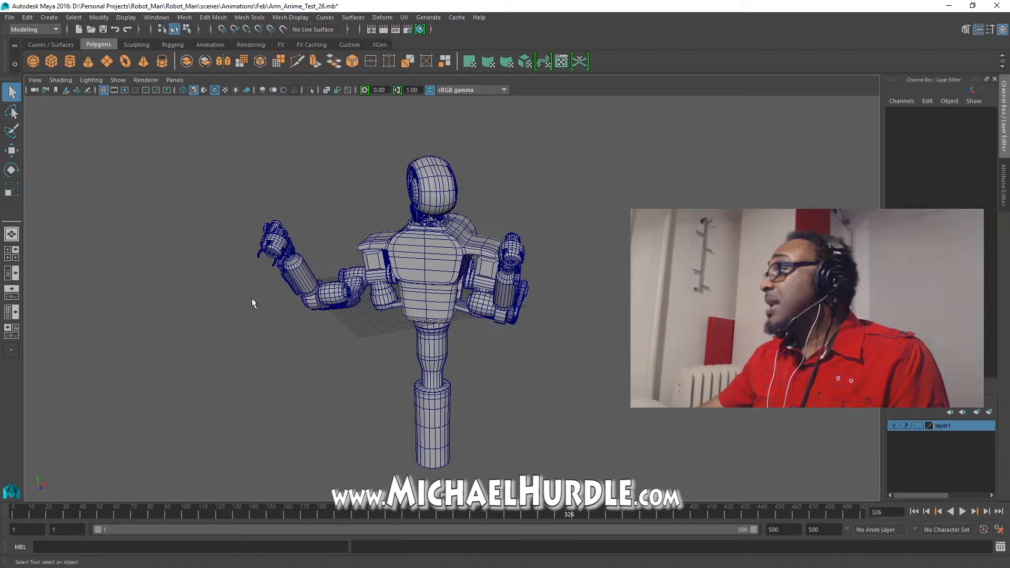
- Open Kinova_Arm_Stage_8.mb from the Animations/March folder without saving changes to the current scene
click(14, 20)
click(19, 46)
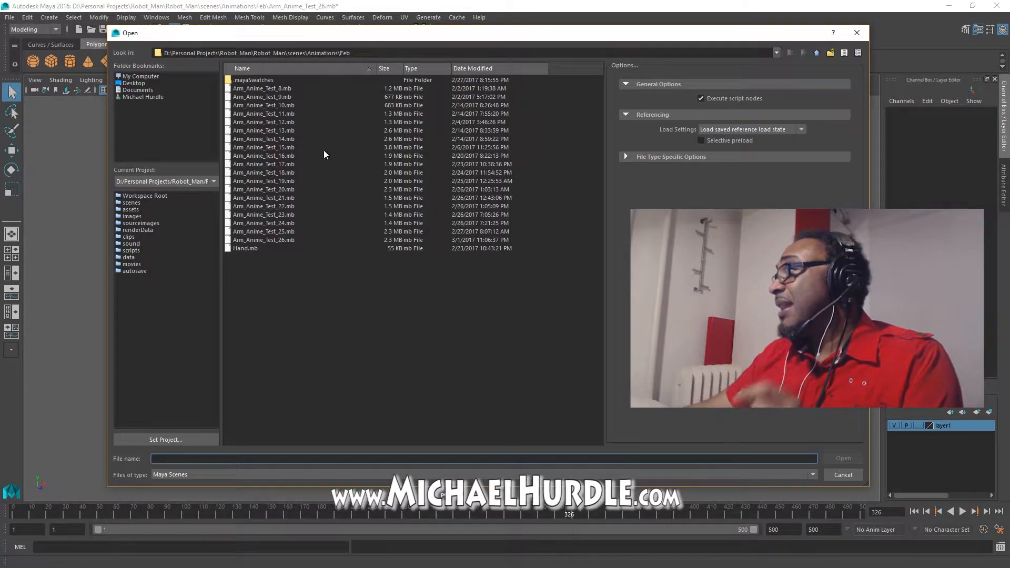
click(816, 54)
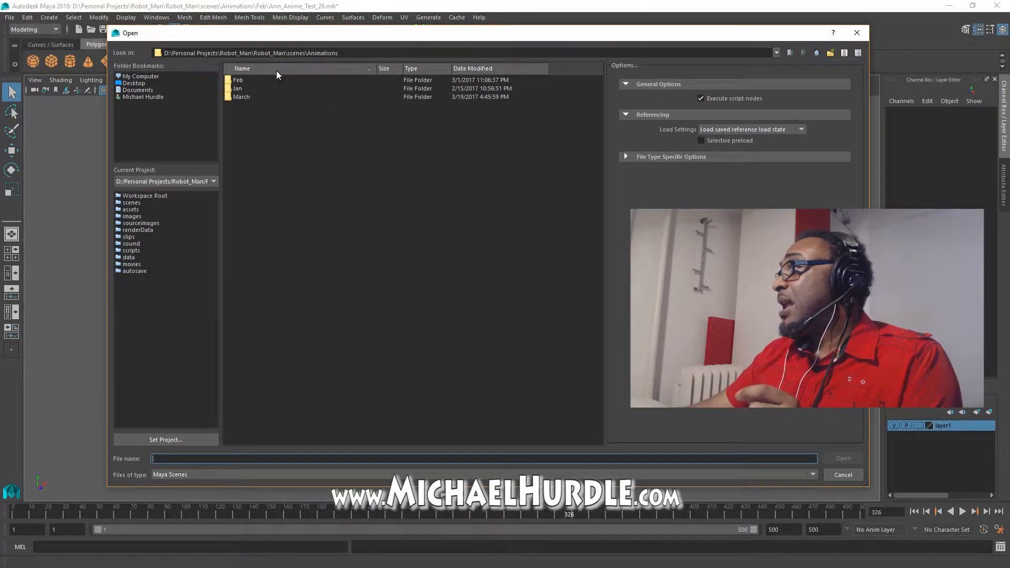
double_click(246, 97)
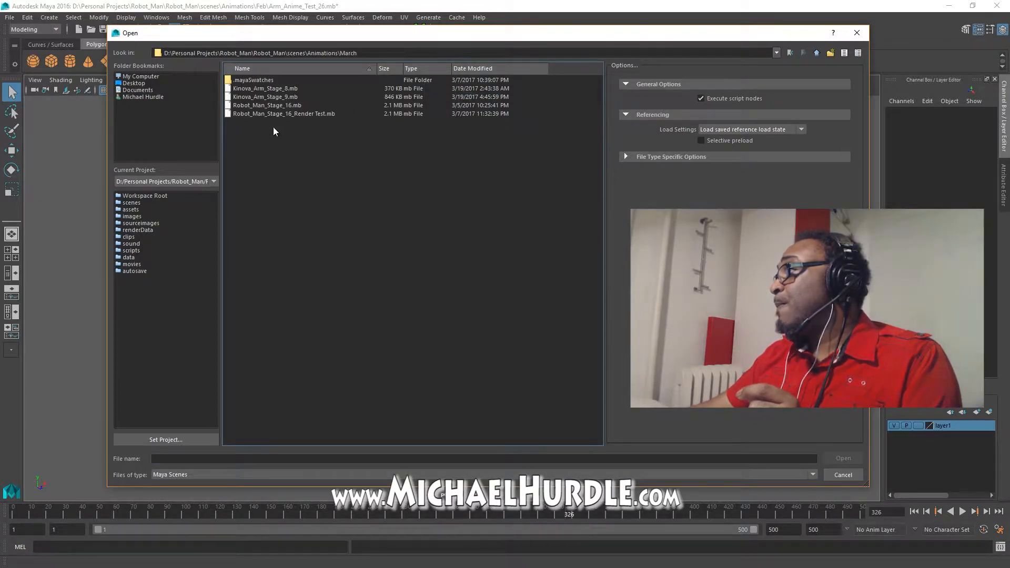
click(292, 89)
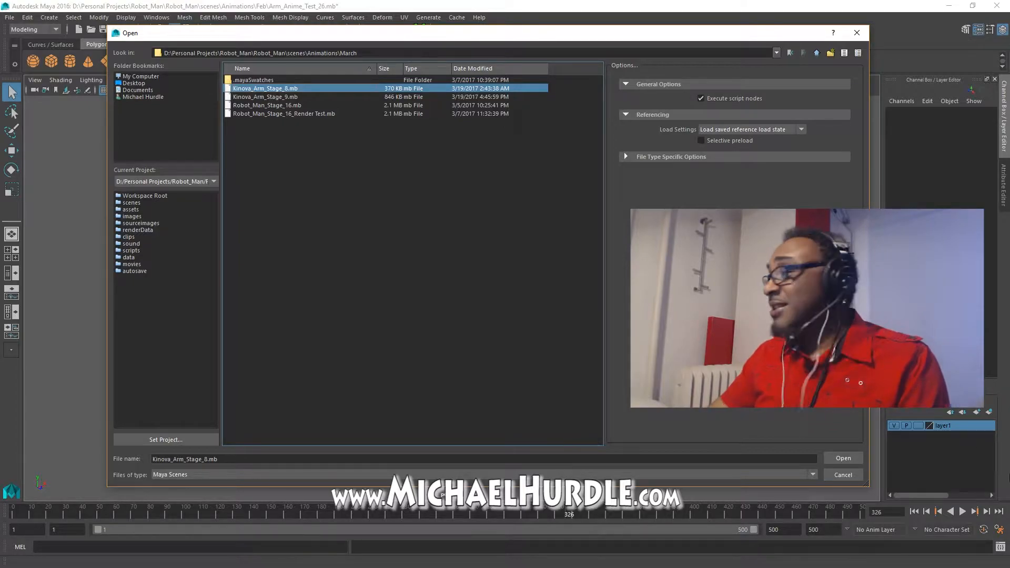
click(854, 460)
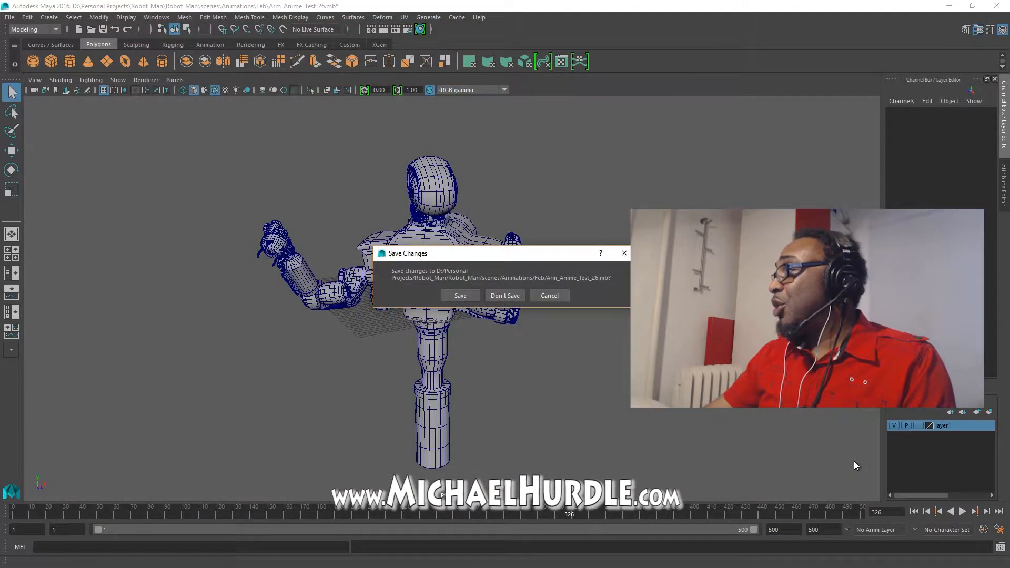
click(513, 296)
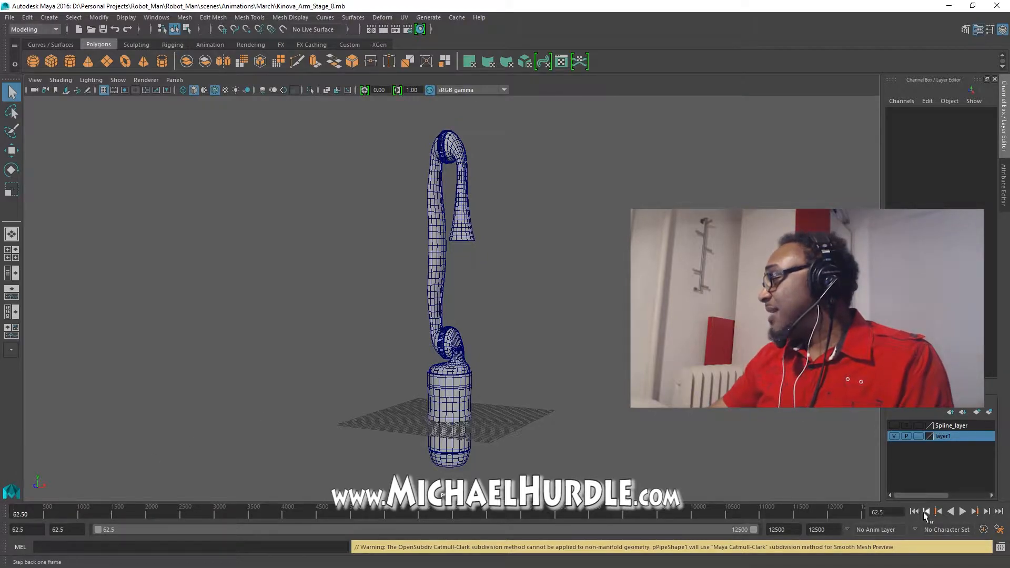
- Play the Kinova arm animation and switch to the browser to examine the real arm on the Kinova robot arms page
click(963, 512)
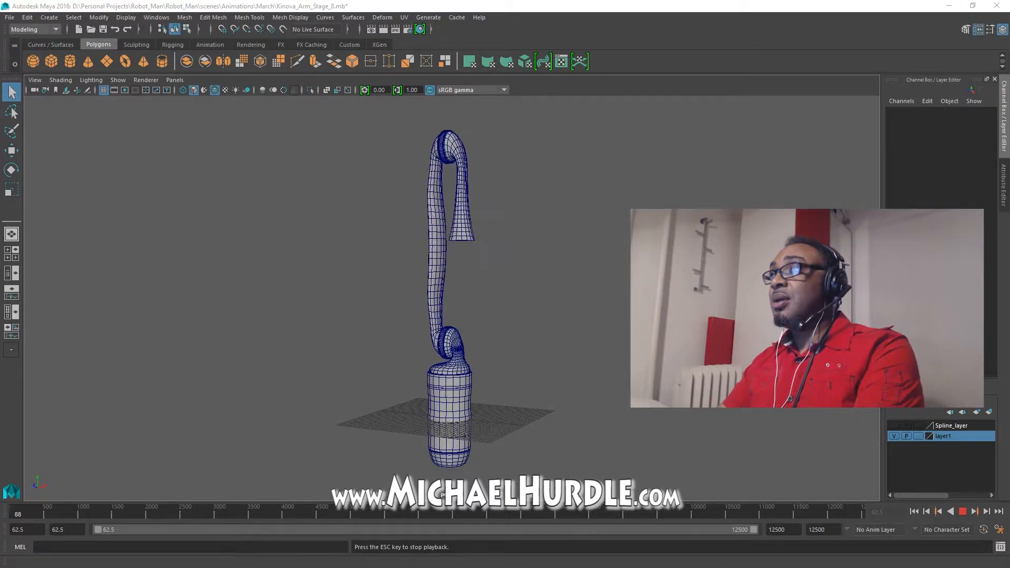
drag(0, 51, 5, 51)
key(F11)
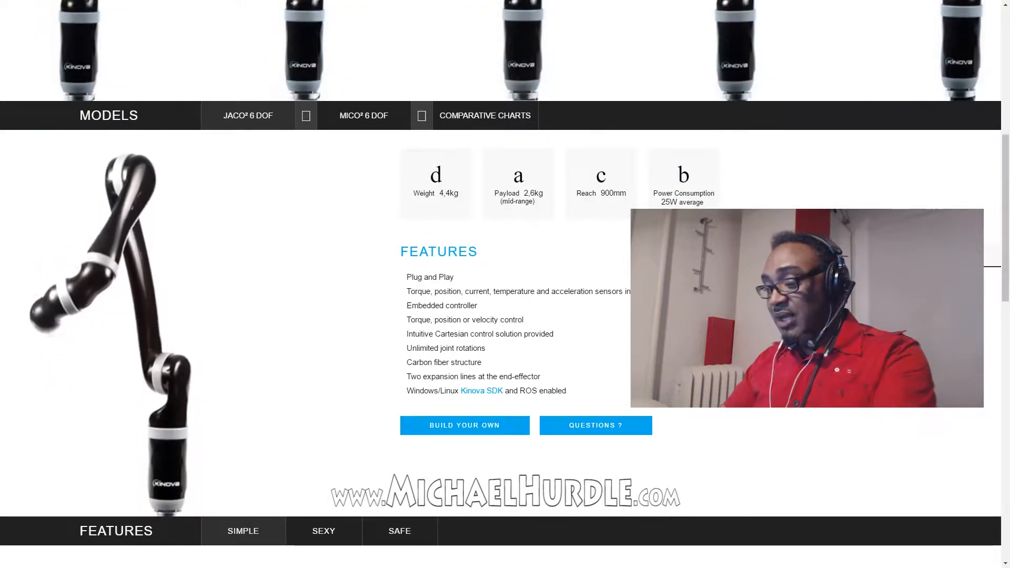
key(F11)
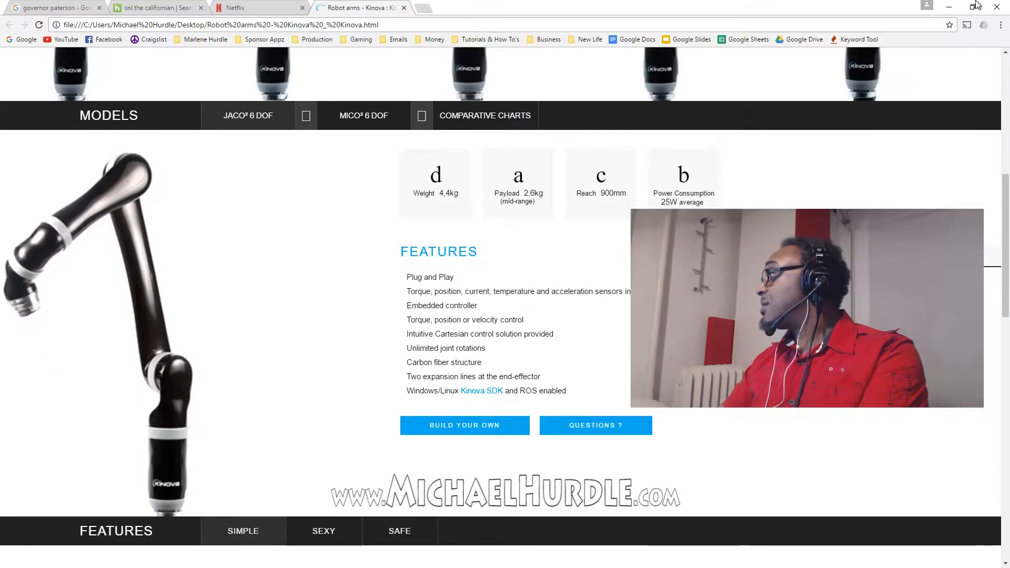
click(1006, 4)
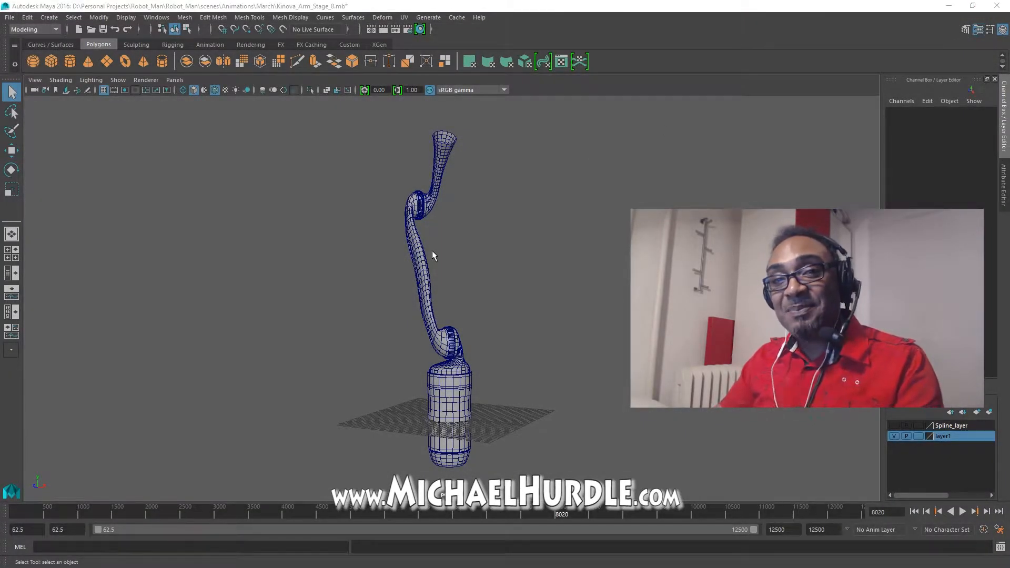
- Replay the arm animation from the start, select the cylindrical base, and stop at frame 7145 to examine the joint above it
click(914, 512)
click(961, 512)
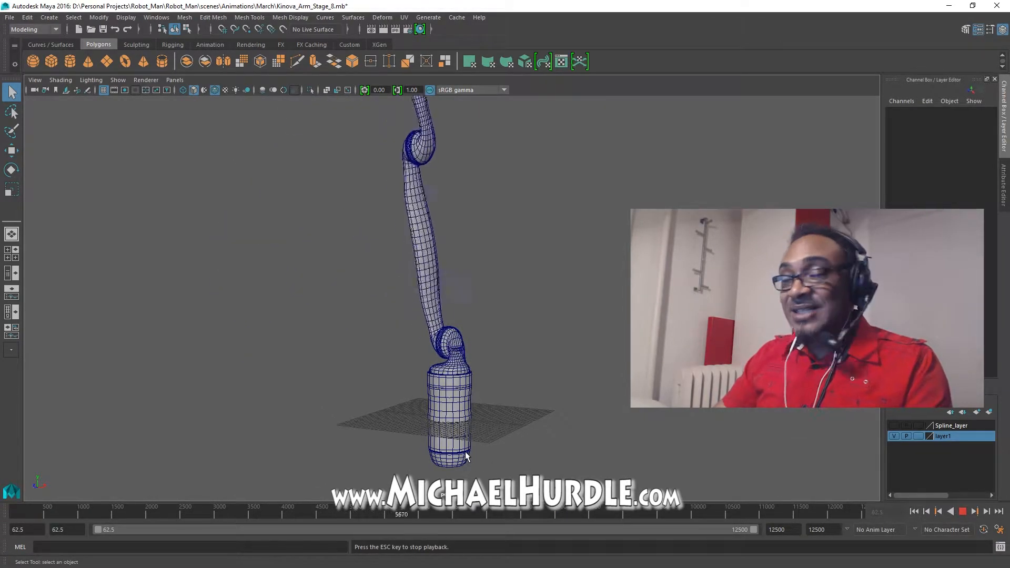
click(446, 431)
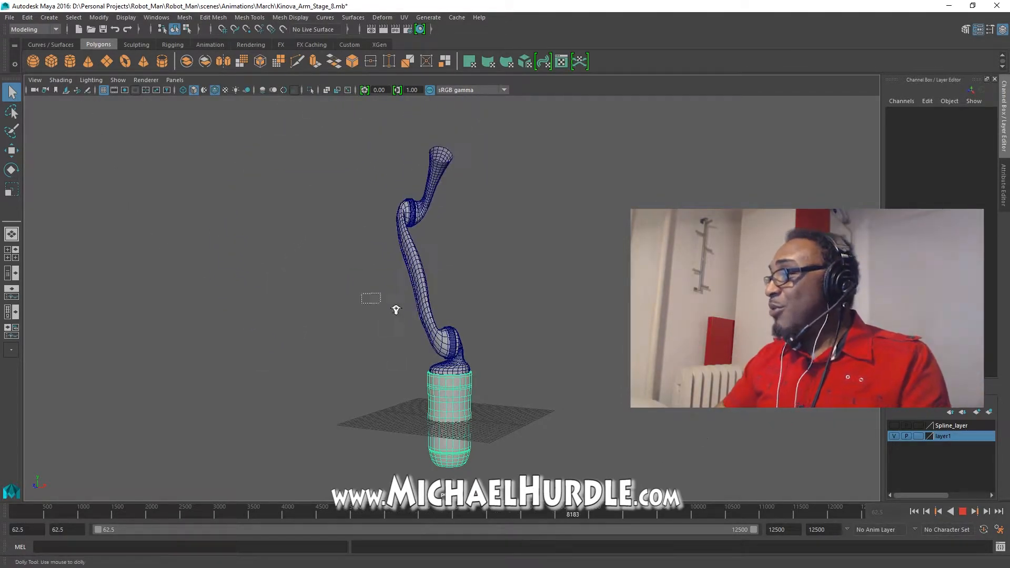
ctrl+alt+drag(362, 292, 499, 397)
alt+middle_drag(419, 323, 216, 264)
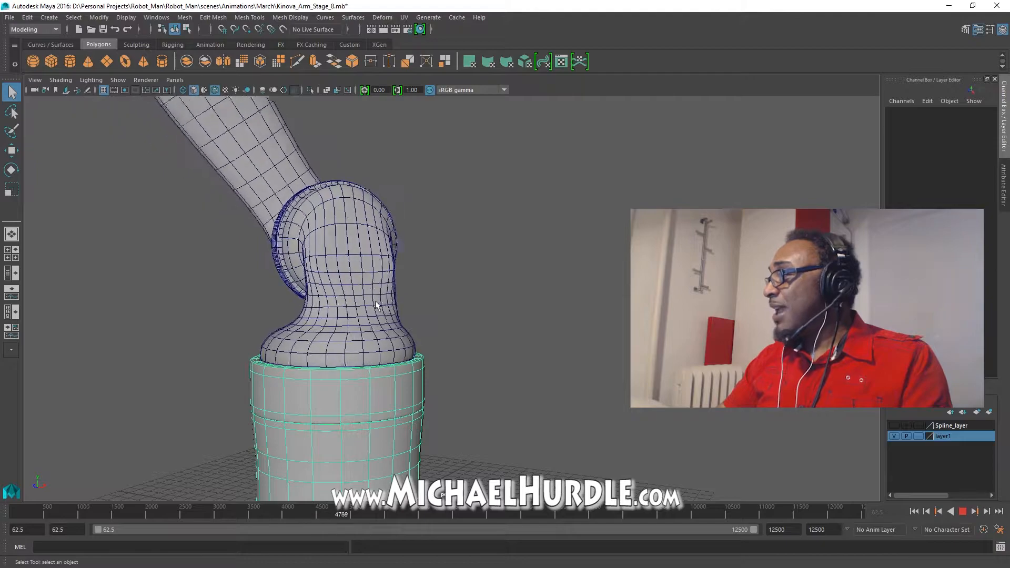
click(967, 512)
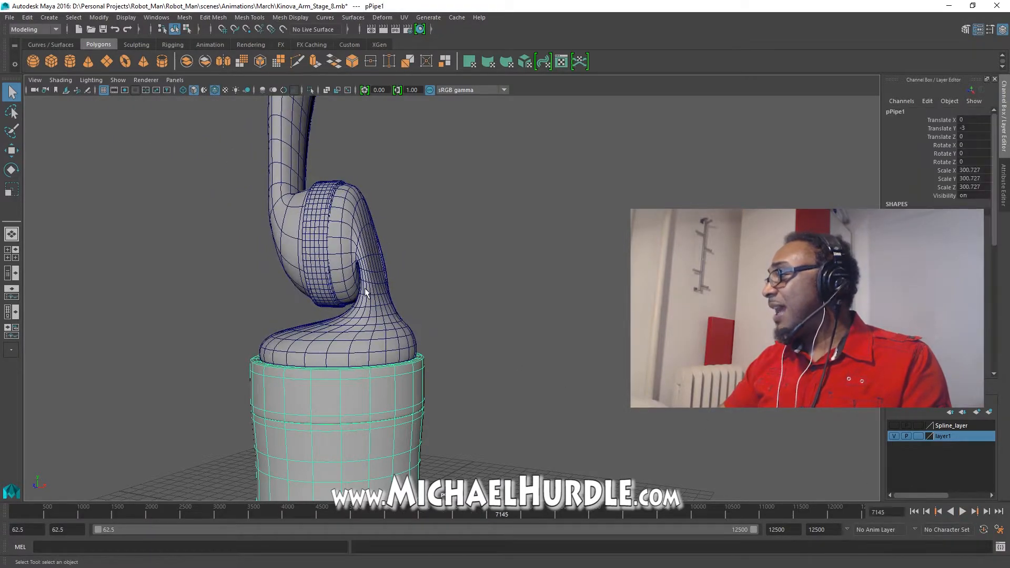
- Select the neck piece above the base, play the animation to review the whole arm, and rewind to the first frame
click(365, 288)
key(Down)
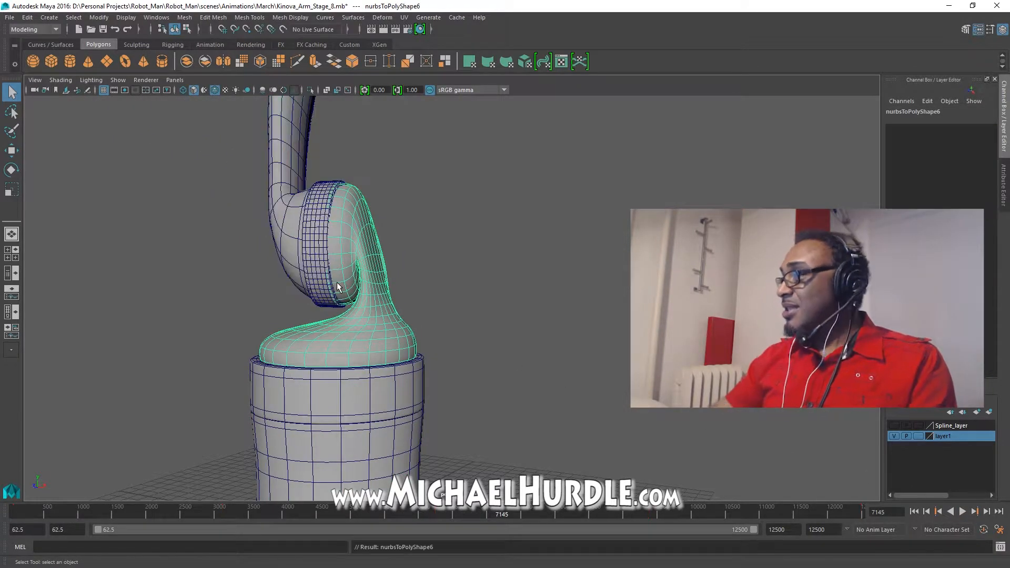
click(962, 512)
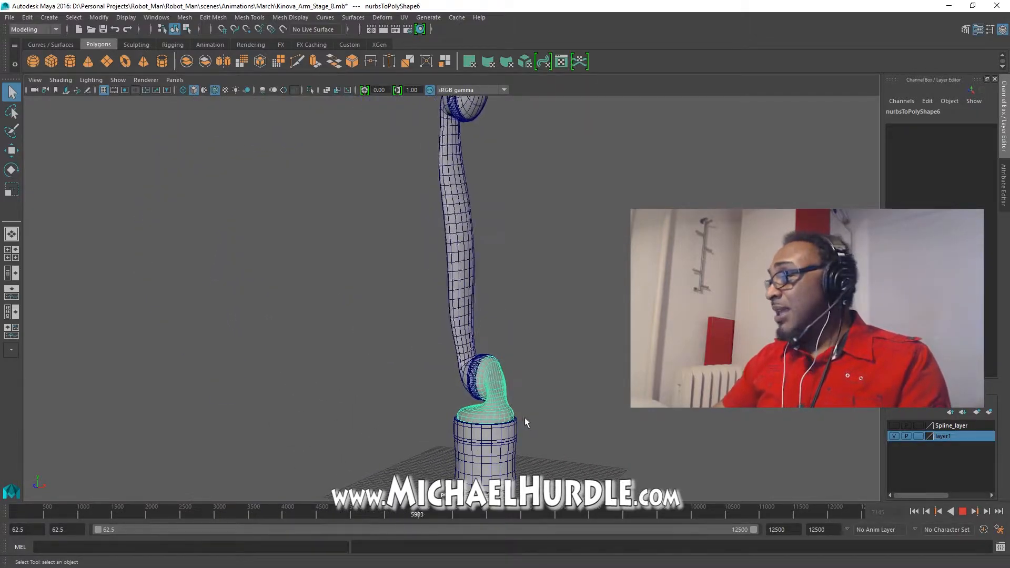
alt+middle_drag(523, 419, 531, 285)
alt+right_drag(530, 285, 436, 303)
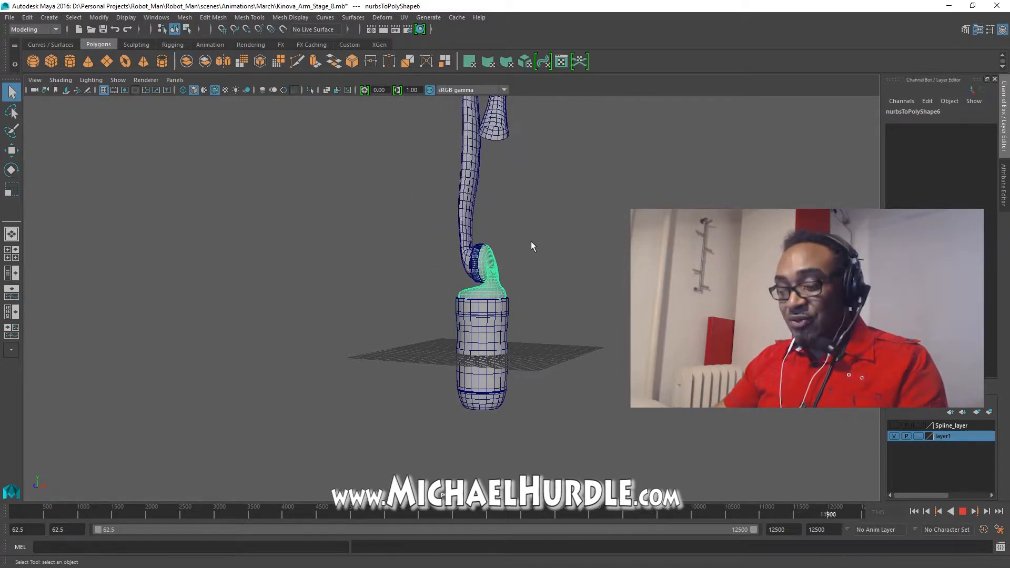
alt+middle_drag(531, 241, 562, 305)
alt+right_drag(563, 305, 405, 327)
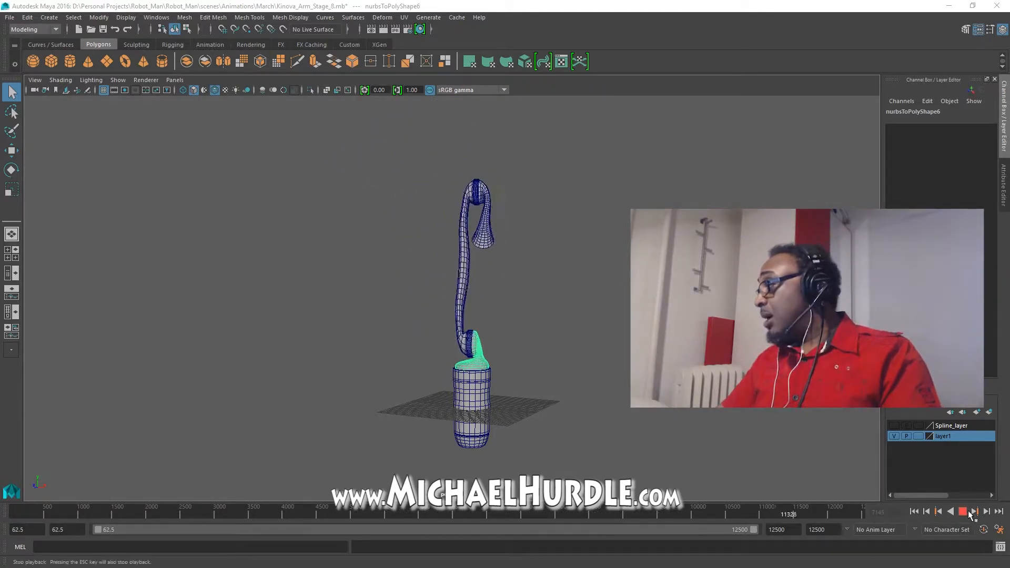
click(963, 512)
click(914, 512)
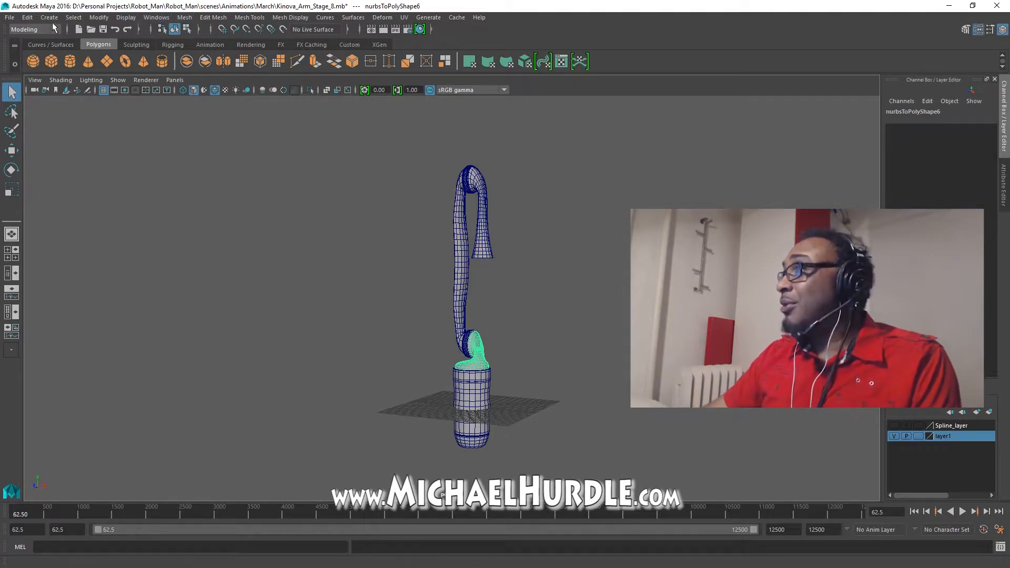
- Open Kinova_Arm_Stage_9.mb from the March folder, discarding changes to the current scene
click(9, 17)
click(25, 48)
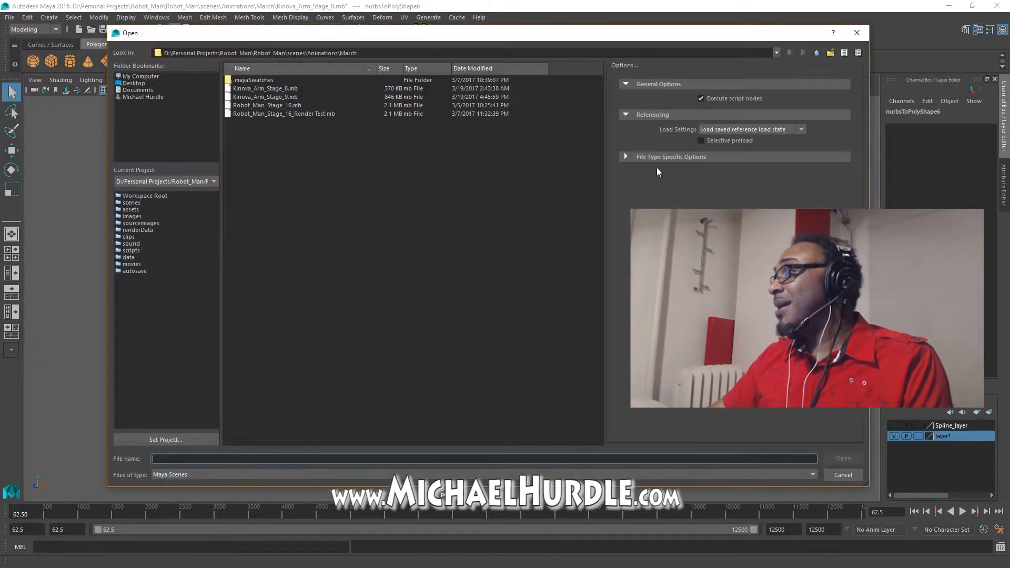
click(290, 97)
click(843, 458)
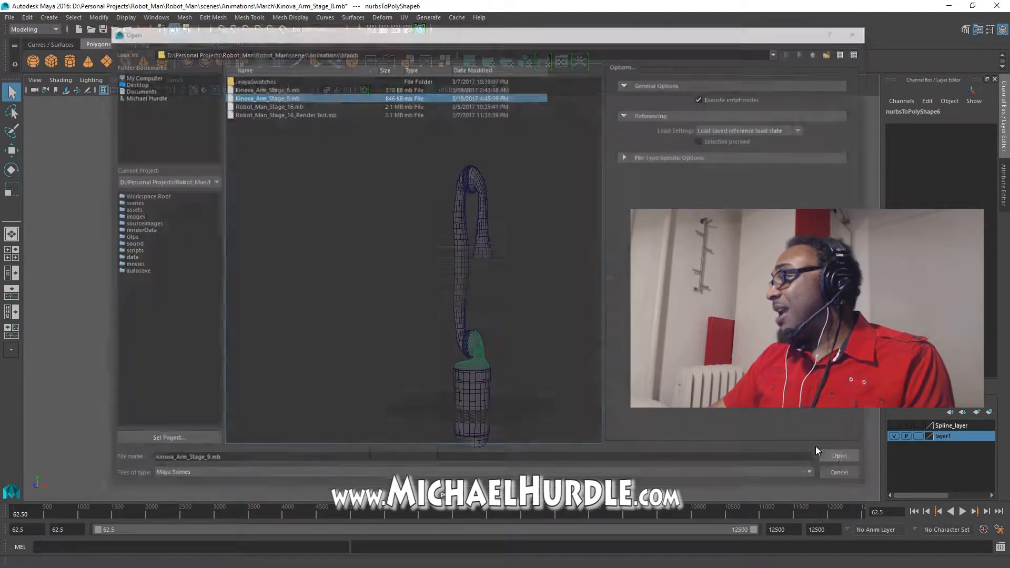
click(513, 295)
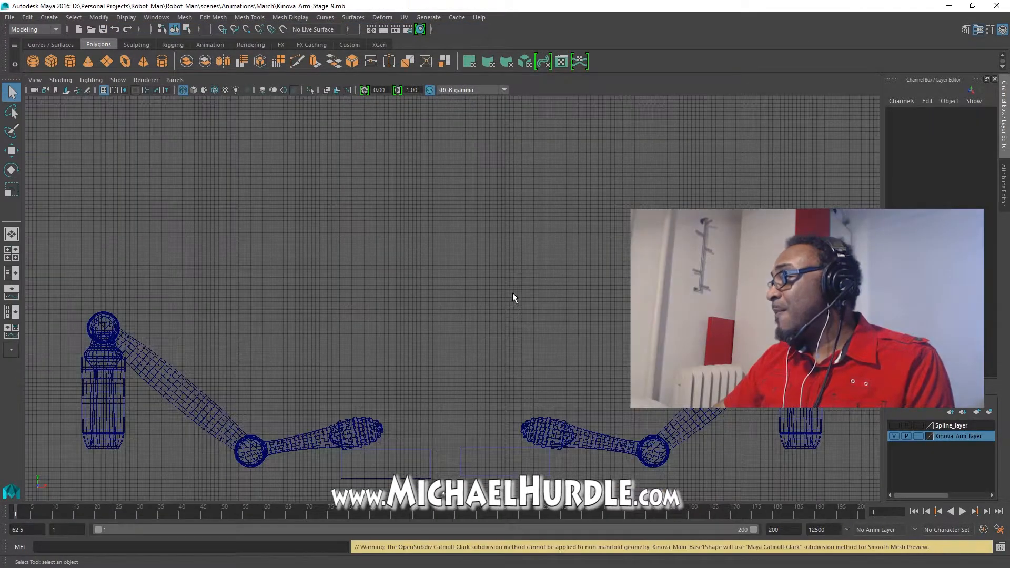
- Switch to the perspective view with everything framed and examine both arms and the boxes from the front
key(space)
key(space)
key(a)
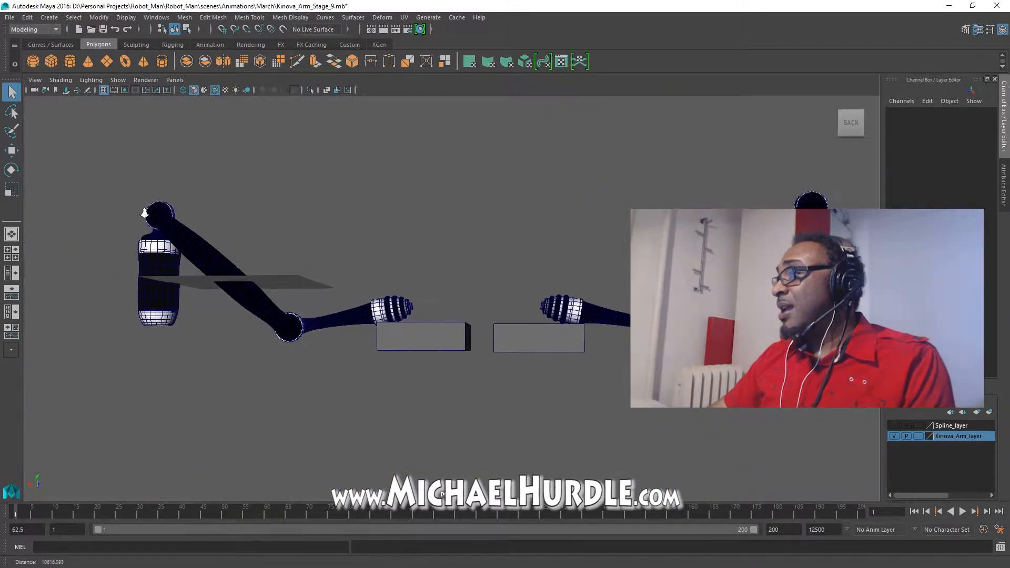
alt+drag(485, 292, 240, 310)
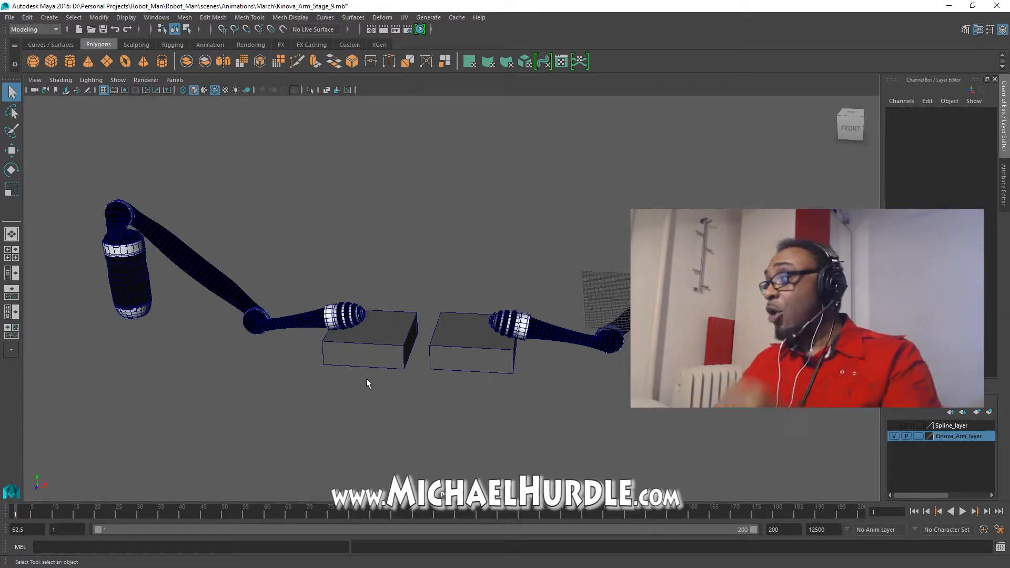
alt+drag(535, 351, 530, 359)
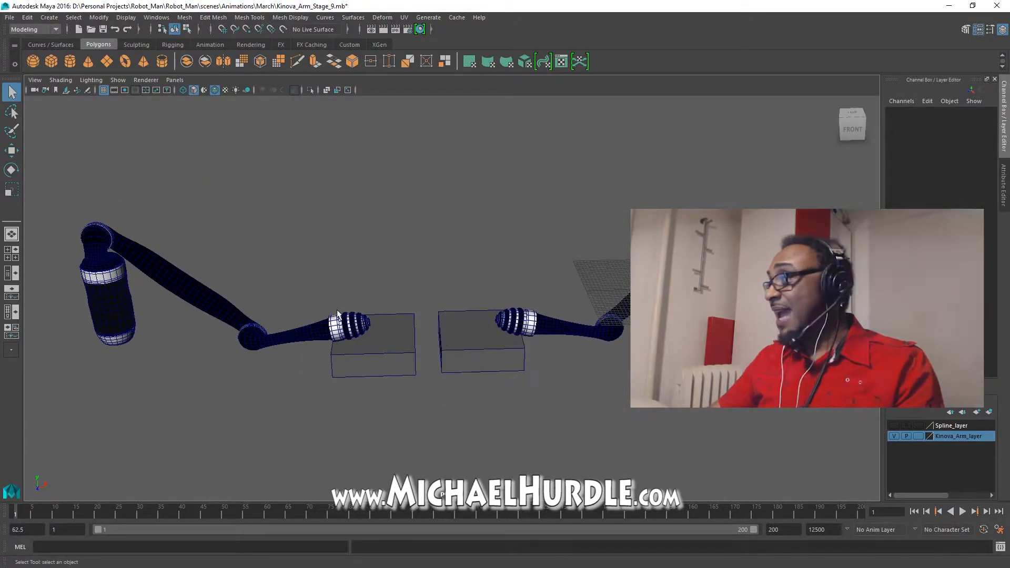
- Select one arm's ribbed stick head for a close look and scrub the animation to frame 67
click(360, 318)
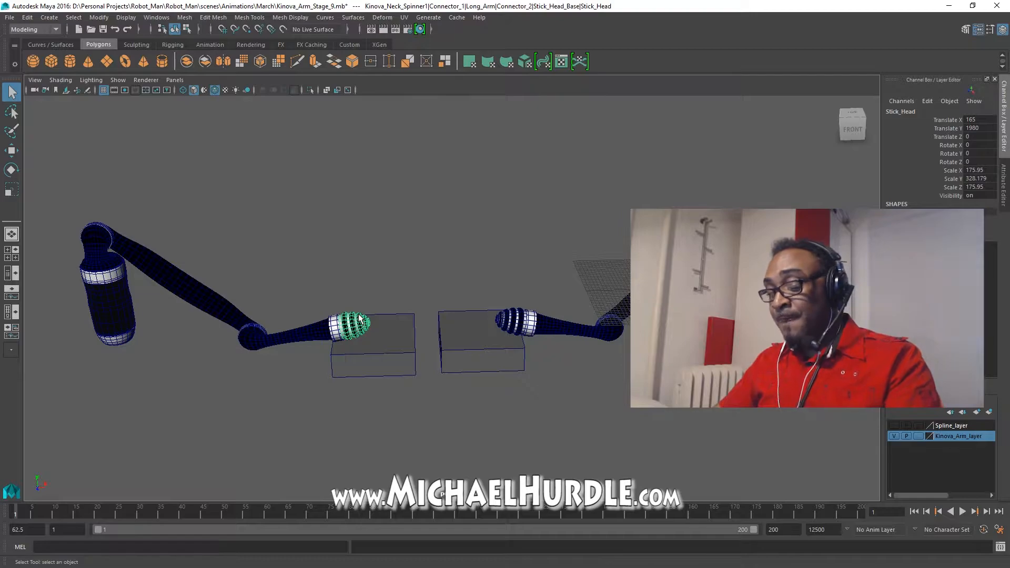
key(f)
mouse_move(331, 339)
alt+mouse_down()
mouse_move(293, 298)
mouse_move(346, 345)
alt+mouse_up()
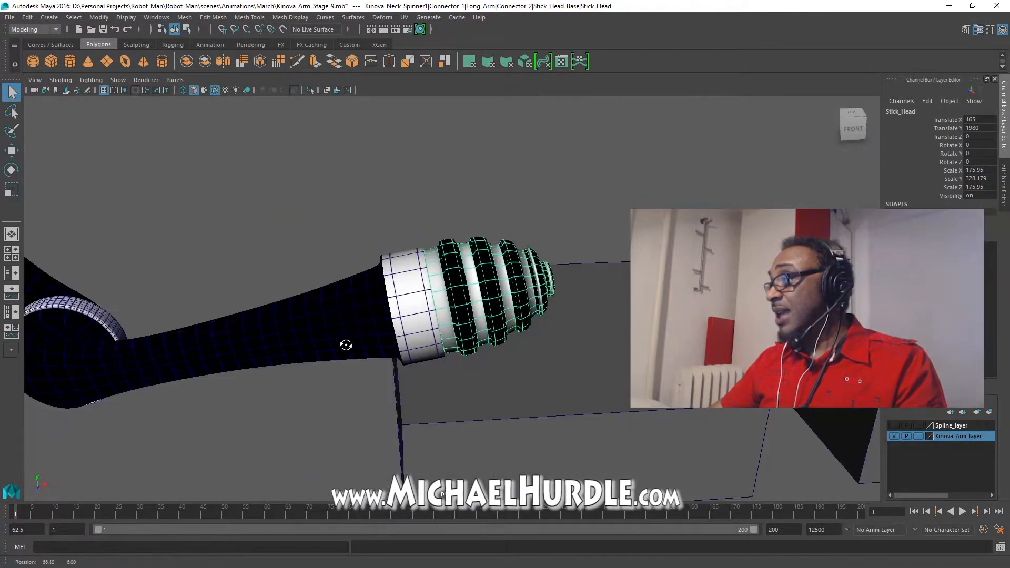
drag(66, 512, 297, 511)
alt+right_drag(369, 337, 179, 357)
alt+middle_drag(247, 337, 312, 343)
- Select the stick head base, try rotating it at its joint, and undo the change
click(312, 343)
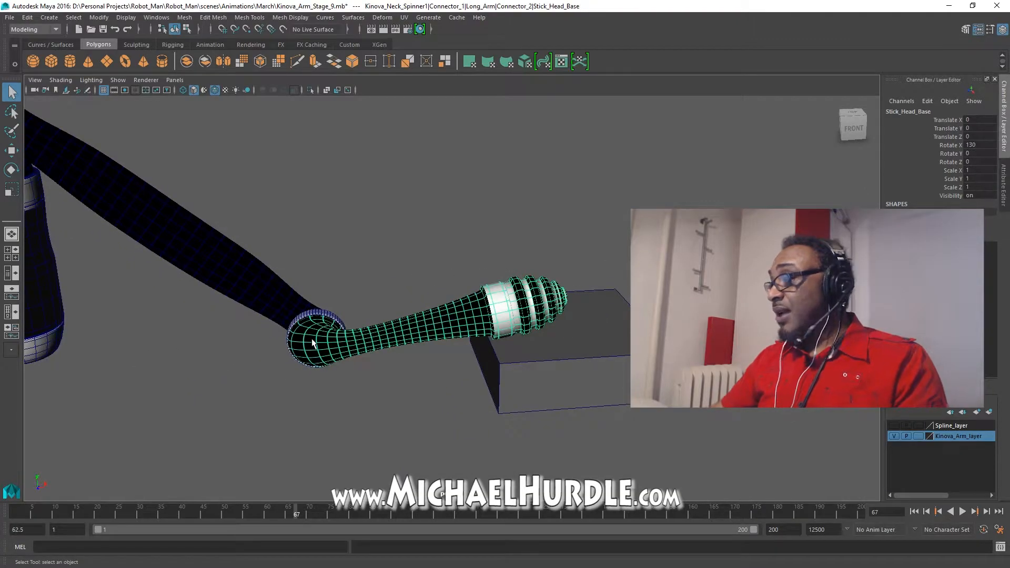
key(e)
alt+drag(227, 321, 232, 347)
key(ctrl+z)
scroll(410, 355, down, 6)
scroll(410, 355, up, 3)
alt+drag(301, 288, 434, 289)
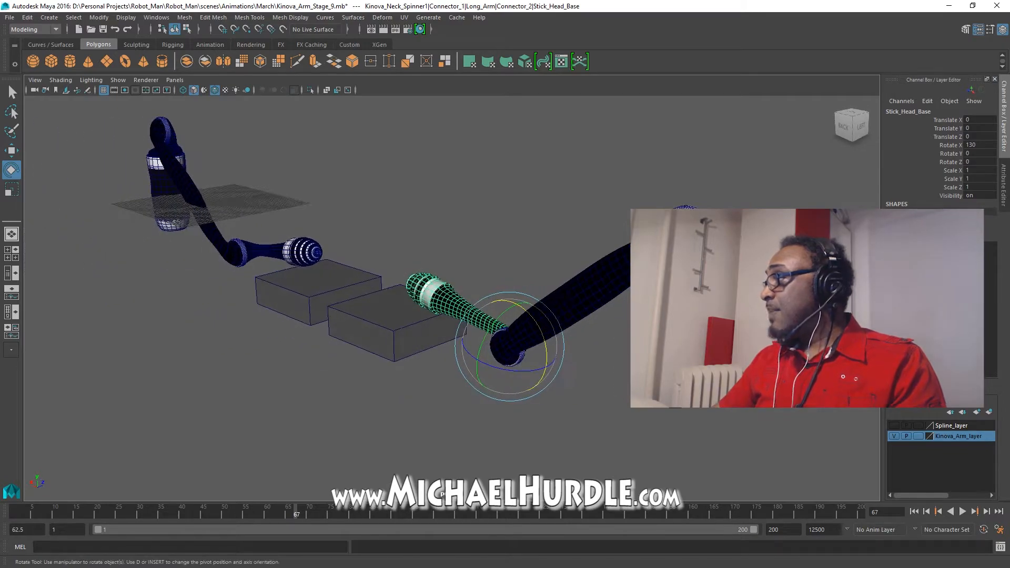
- Select the long arm and the Kinova_Neck_Spinner1 part in turn to examine the rotating sections of the arm
click(570, 299)
alt+drag(570, 299, 561, 310)
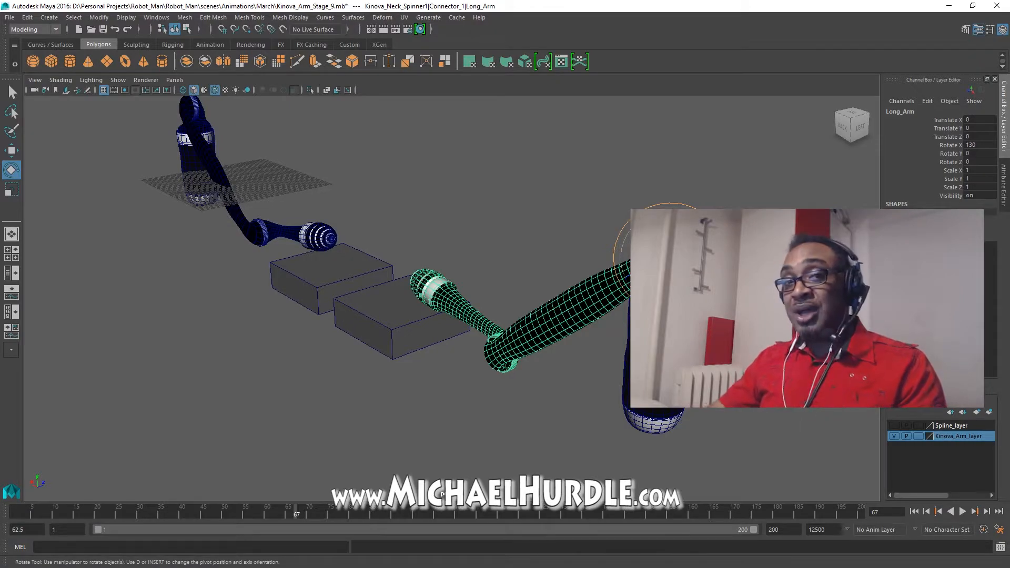
click(610, 315)
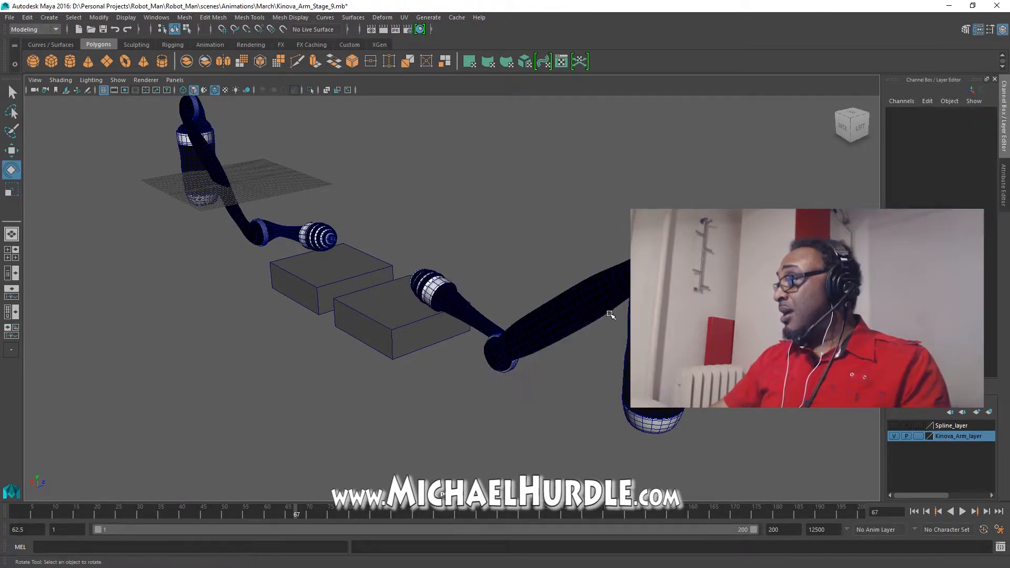
click(661, 292)
drag(638, 382, 645, 415)
key(f)
alt+right_drag(343, 374, 491, 338)
alt+drag(491, 339, 383, 332)
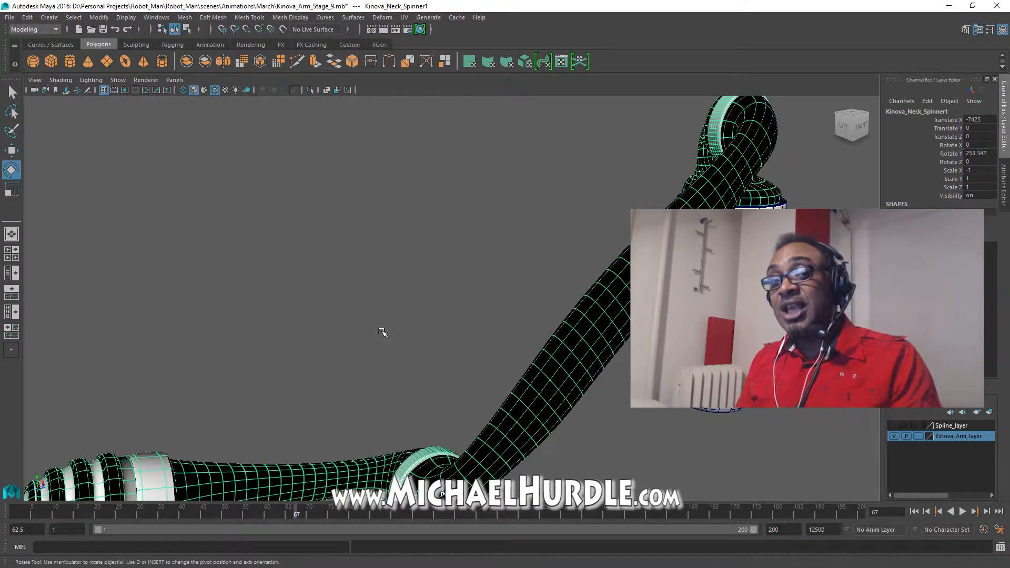
alt+right_drag(826, 413, 565, 317)
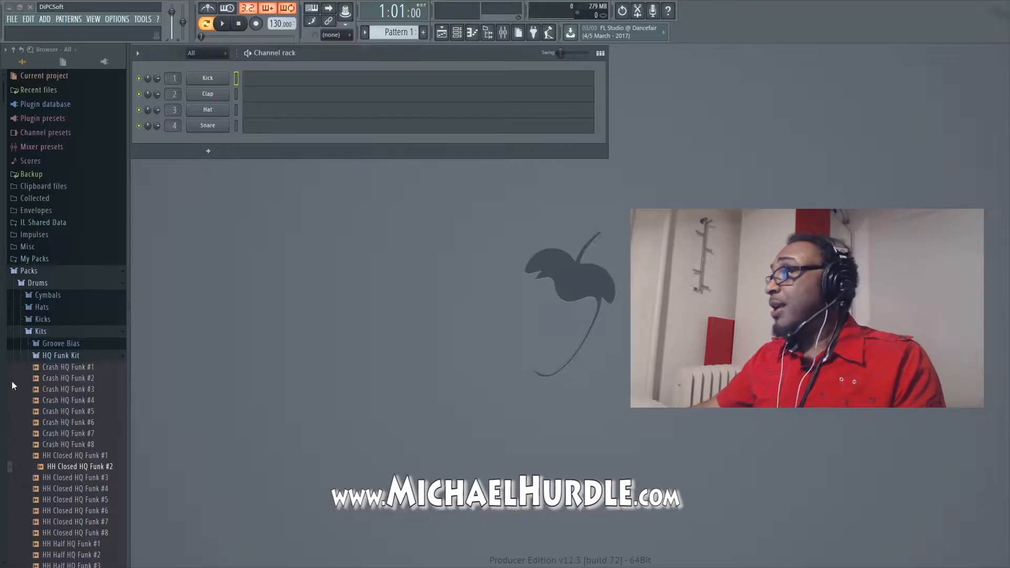
- Open the recent project Animusic Type Beat #6.flp and play its beat, stopping after listening
click(11, 19)
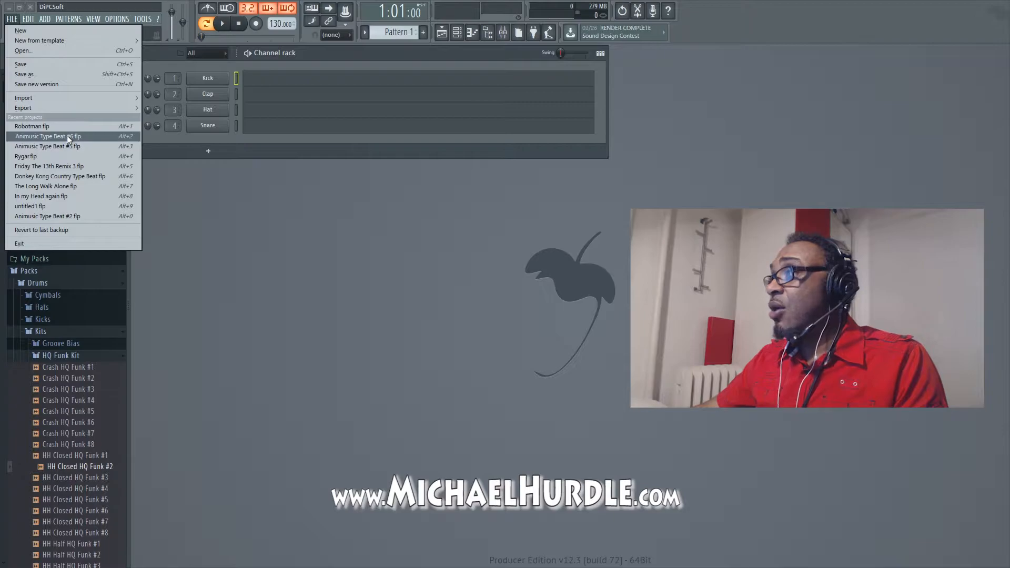
click(67, 137)
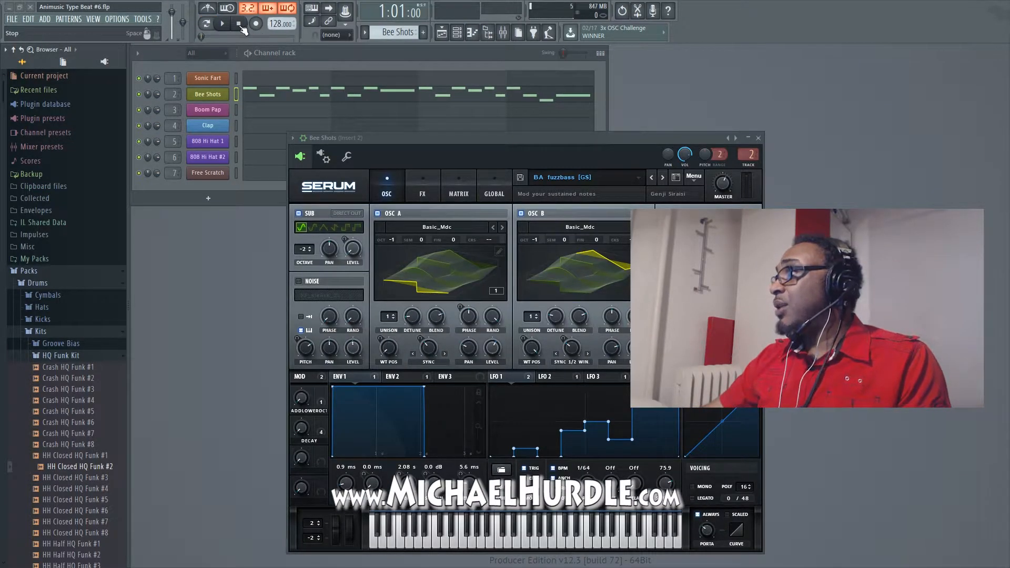
click(222, 24)
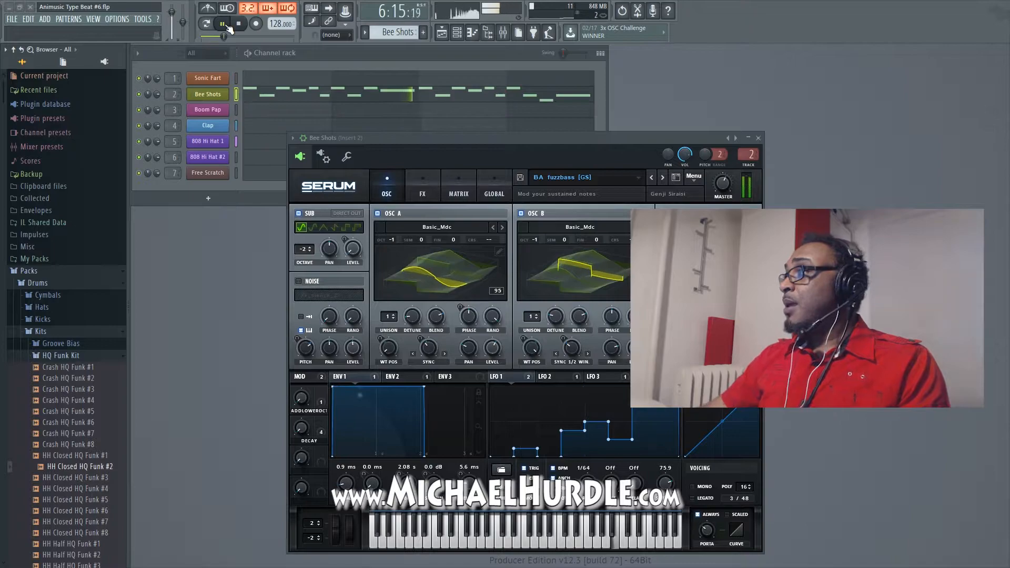
click(240, 24)
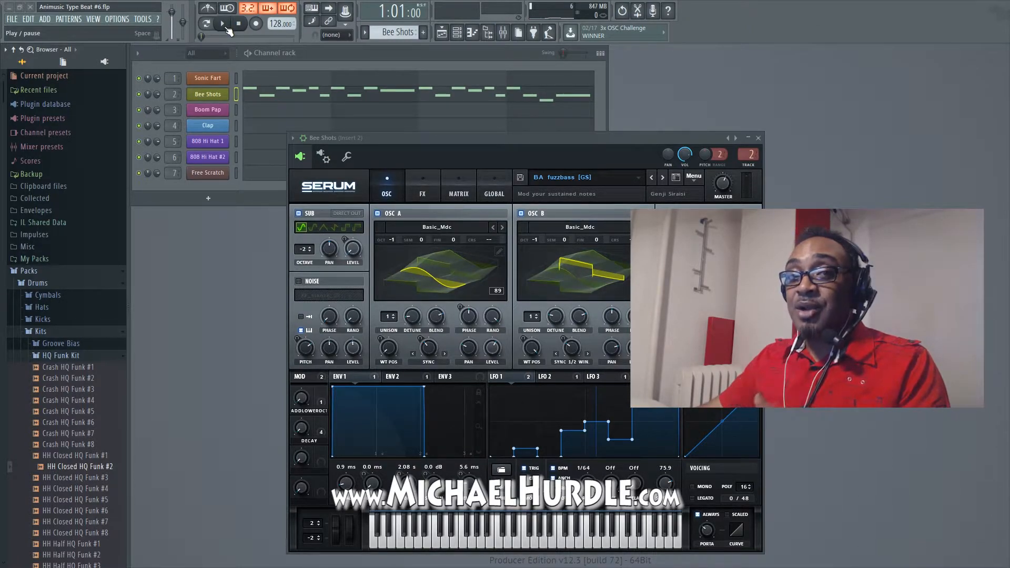
- Reposition the Serum window over the channel rack and replay the Bee Shots pattern from the start
drag(451, 138, 405, 111)
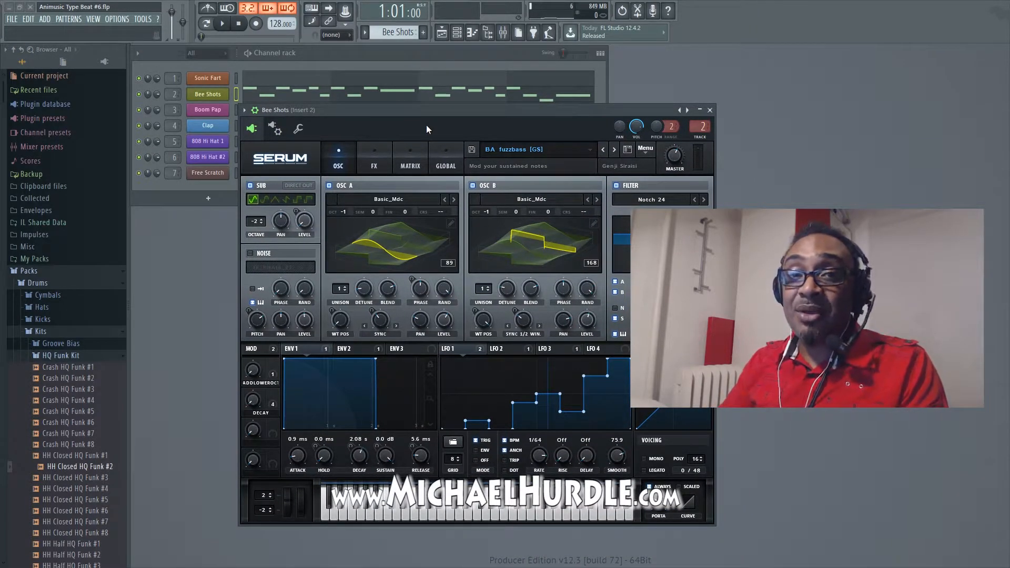
click(225, 24)
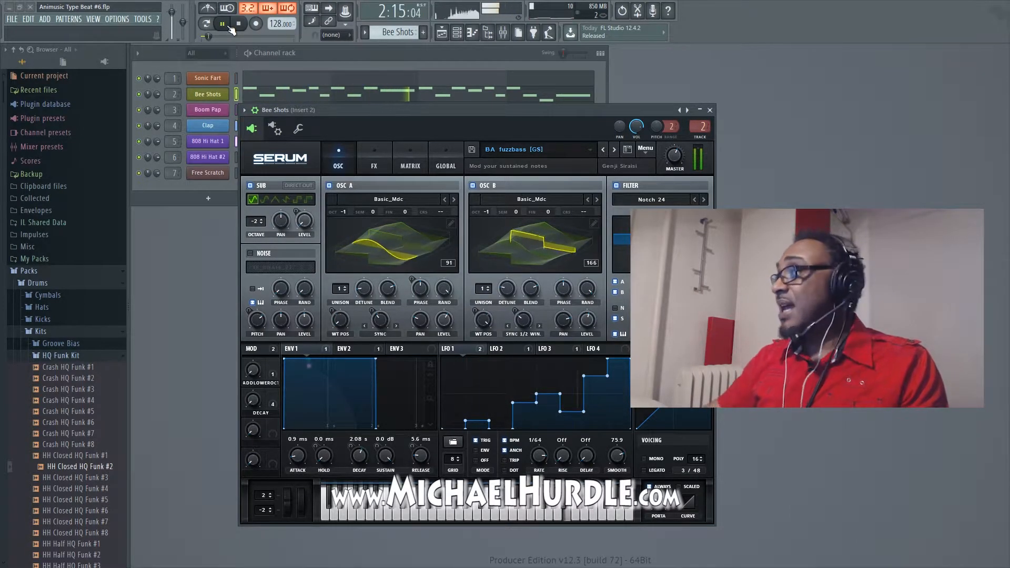
click(241, 27)
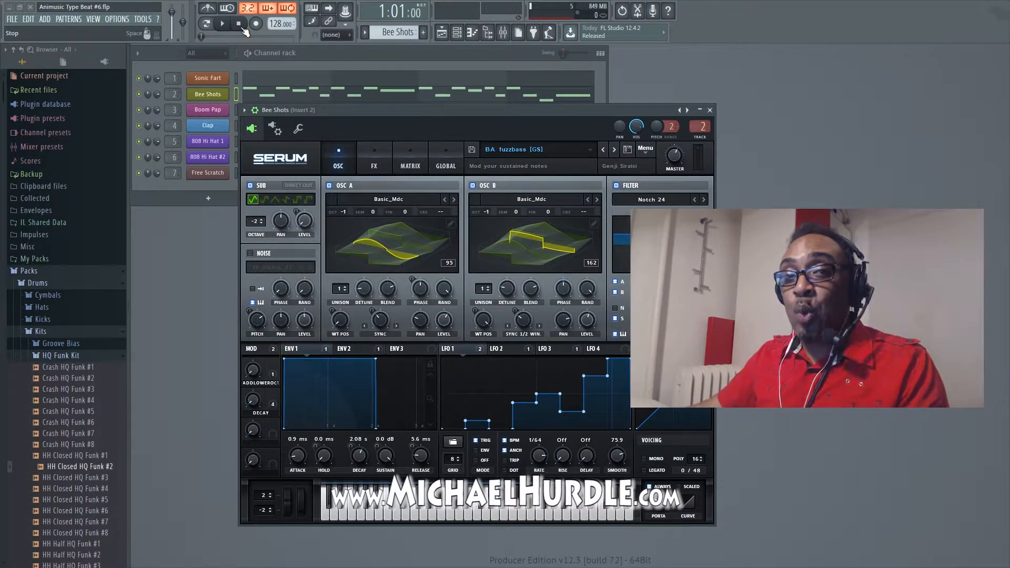
click(315, 49)
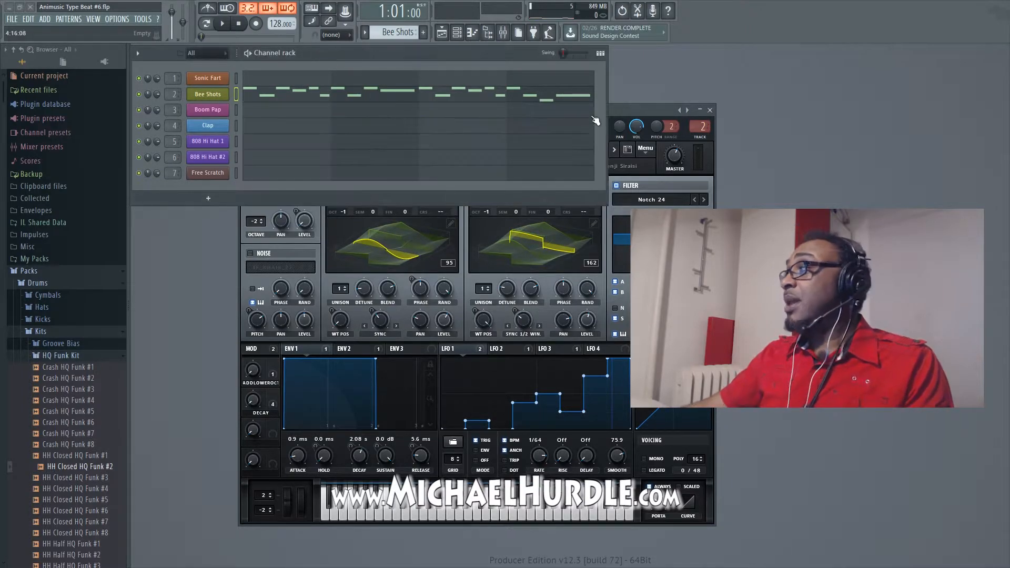
click(654, 113)
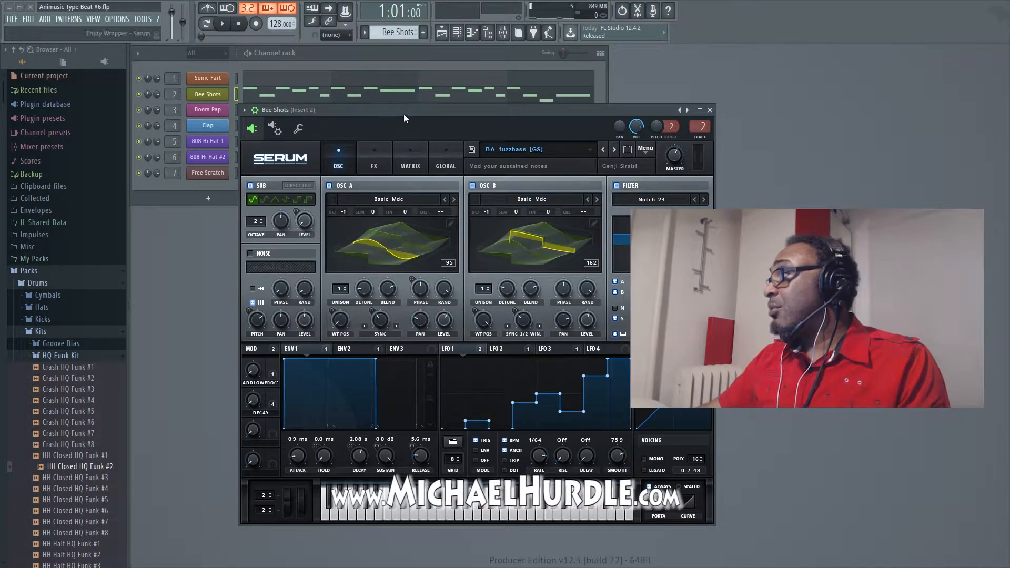
drag(402, 113, 459, 118)
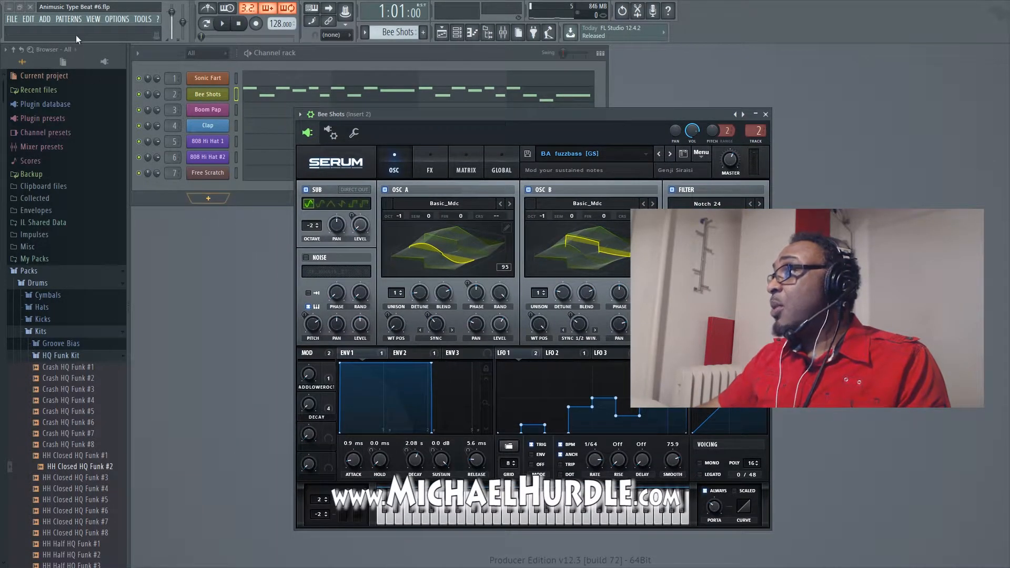
- Open the recent project Robotman.flp, move the Serum window clear of the channel rack and start playing the pattern
click(11, 19)
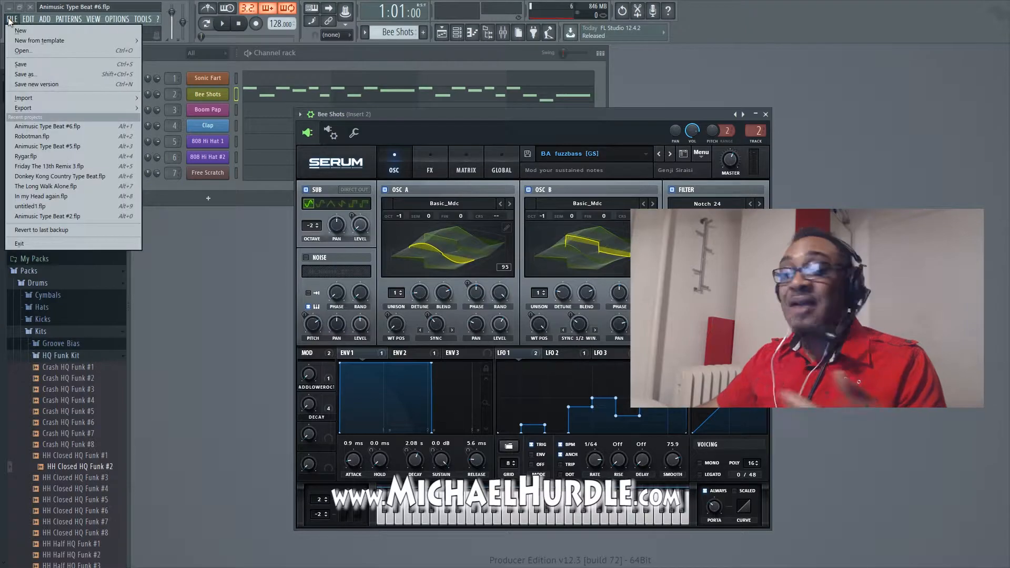
click(61, 135)
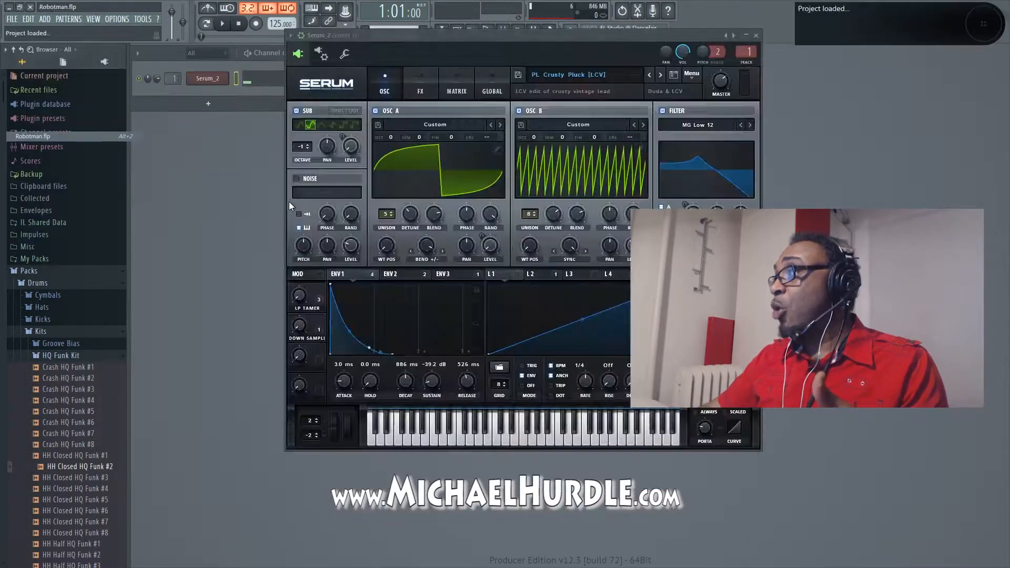
drag(485, 39, 387, 116)
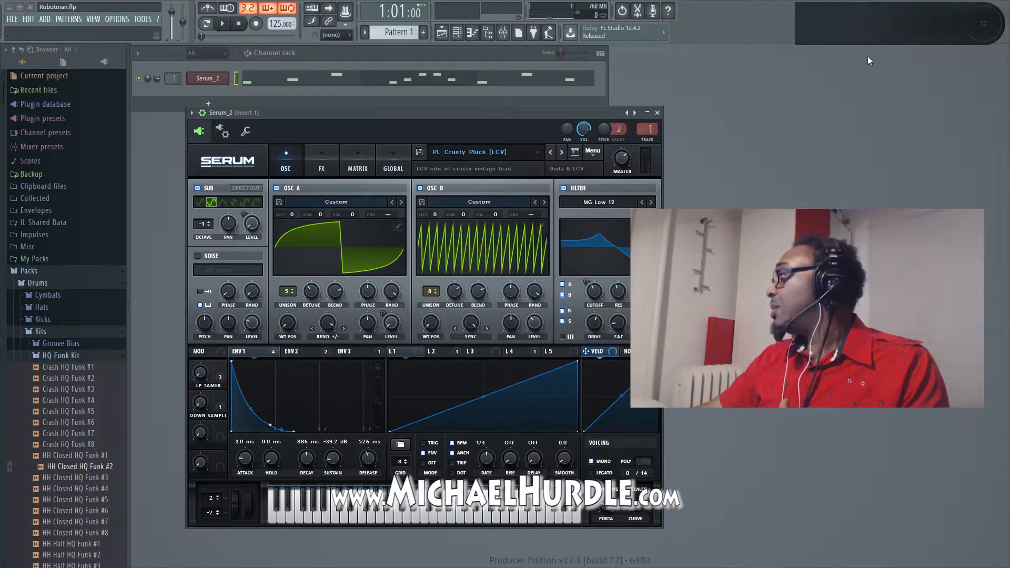
click(223, 27)
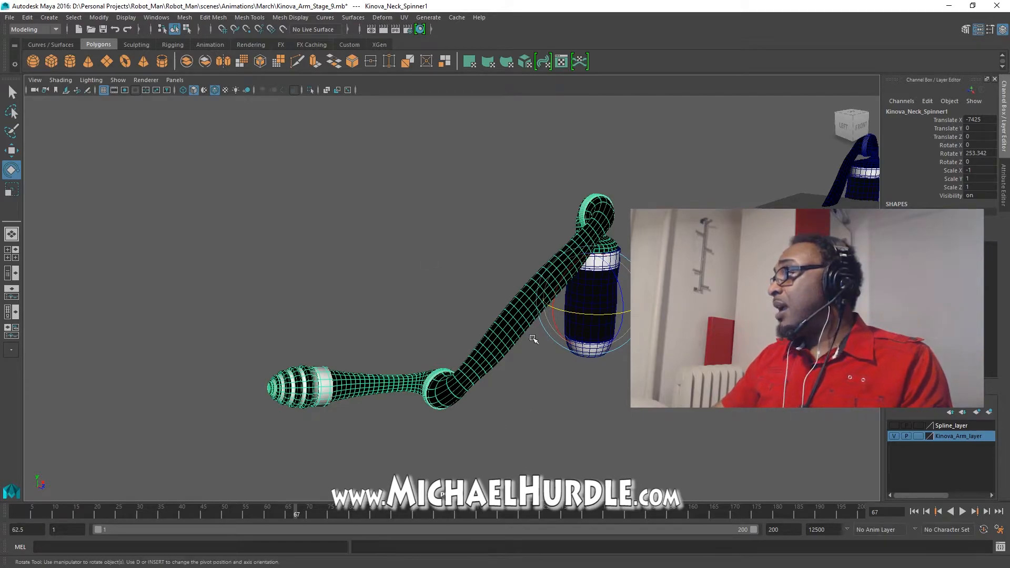
- Switch to Maya, rotate Kinova_Neck_Spinner1 to Rotate Y 244.404 while the music plays, and stop playback in FL Studio
alt+drag(628, 320, 560, 316)
mouse_move(626, 341)
mouse_down()
mouse_move(599, 354)
mouse_move(644, 344)
mouse_move(590, 276)
mouse_move(499, 280)
mouse_move(589, 280)
mouse_move(640, 341)
mouse_move(605, 300)
mouse_move(630, 329)
mouse_up()
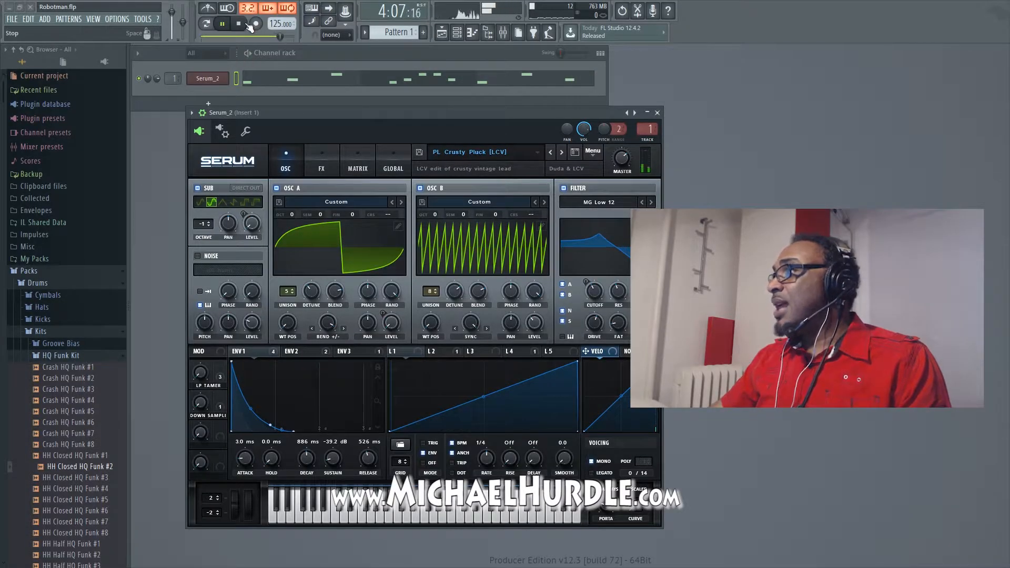
click(249, 25)
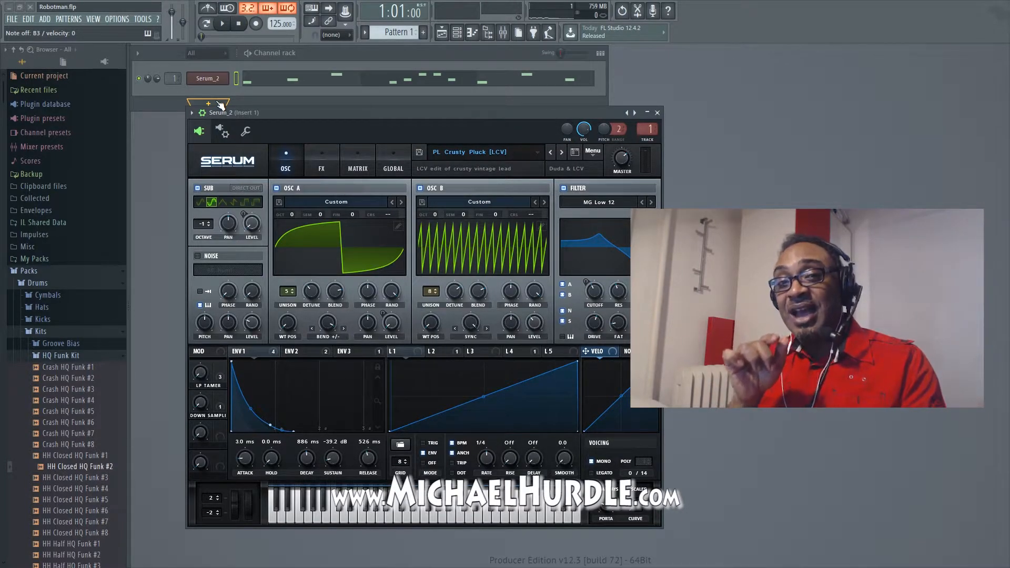
- Move the Serum window aside and add the Nexus generator plugin as a new channel
drag(340, 113, 394, 124)
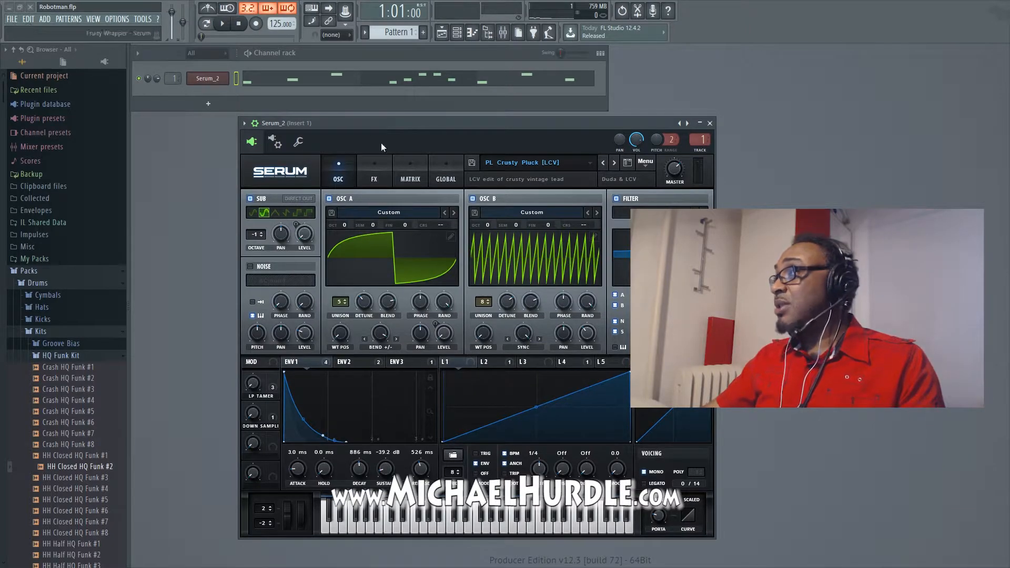
click(208, 104)
click(244, 20)
scroll(471, 237, down, 3)
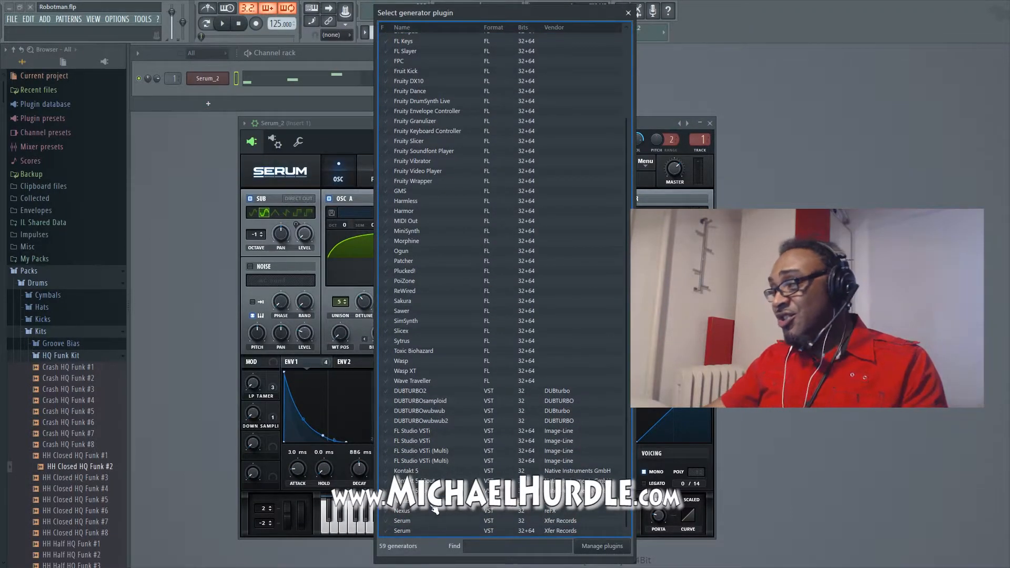
double_click(416, 511)
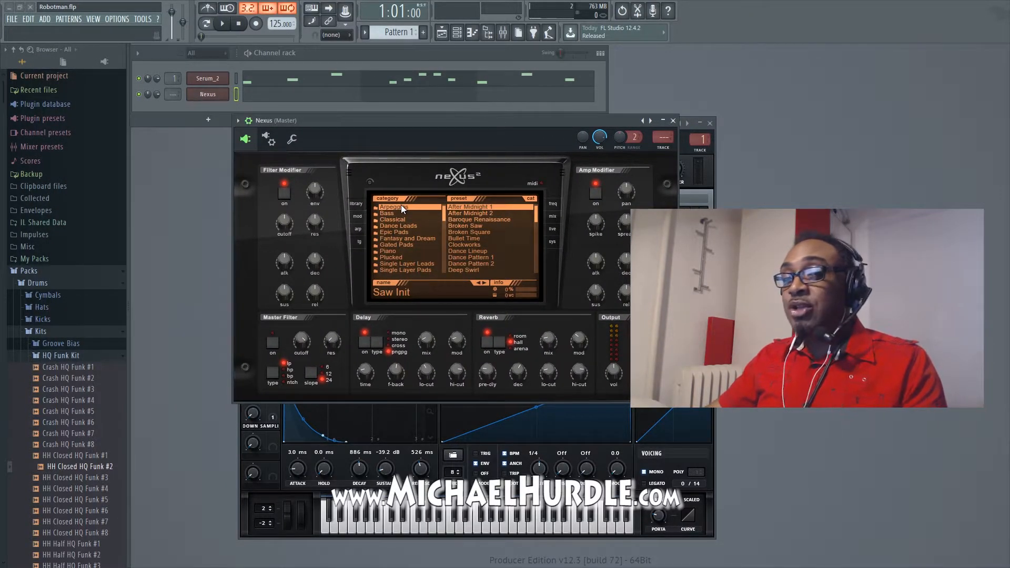
- Browse Nexus's Bass, Classical and Piano categories, auditioning 70s Vinyl Strings 1 and Ballad Epiano 2, and load Dancepiano 2k7
click(389, 213)
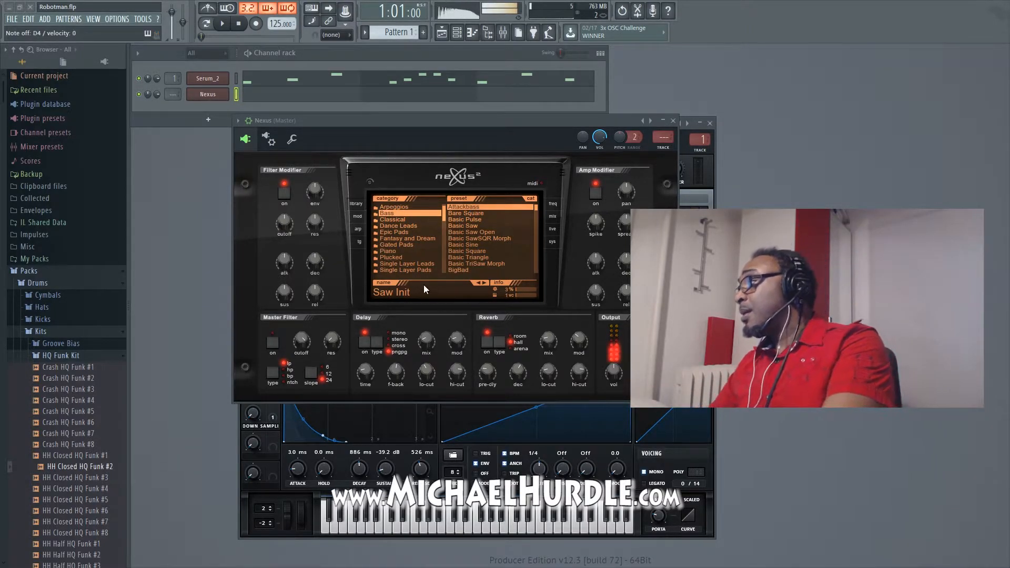
click(396, 219)
click(466, 209)
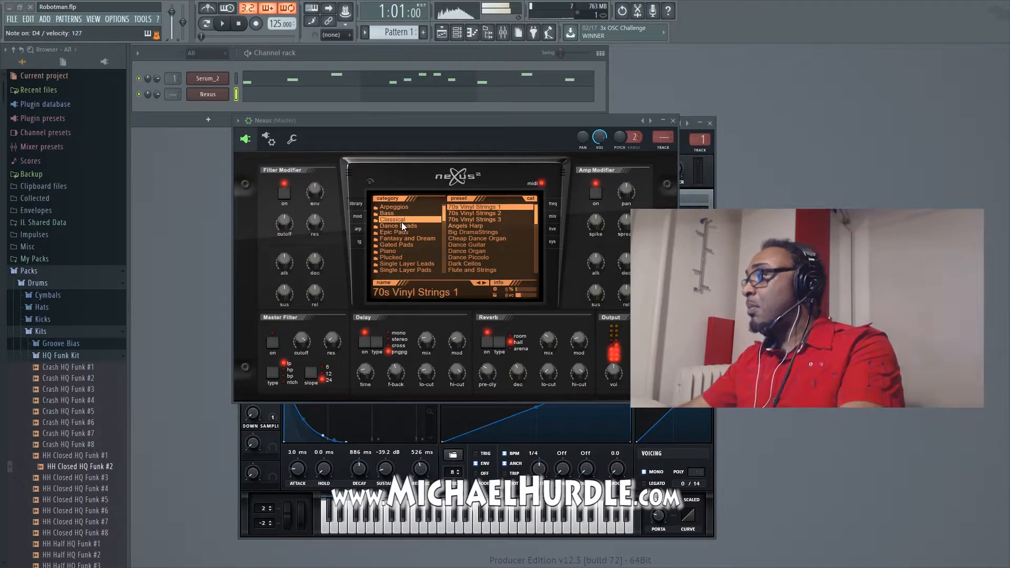
click(401, 252)
click(474, 219)
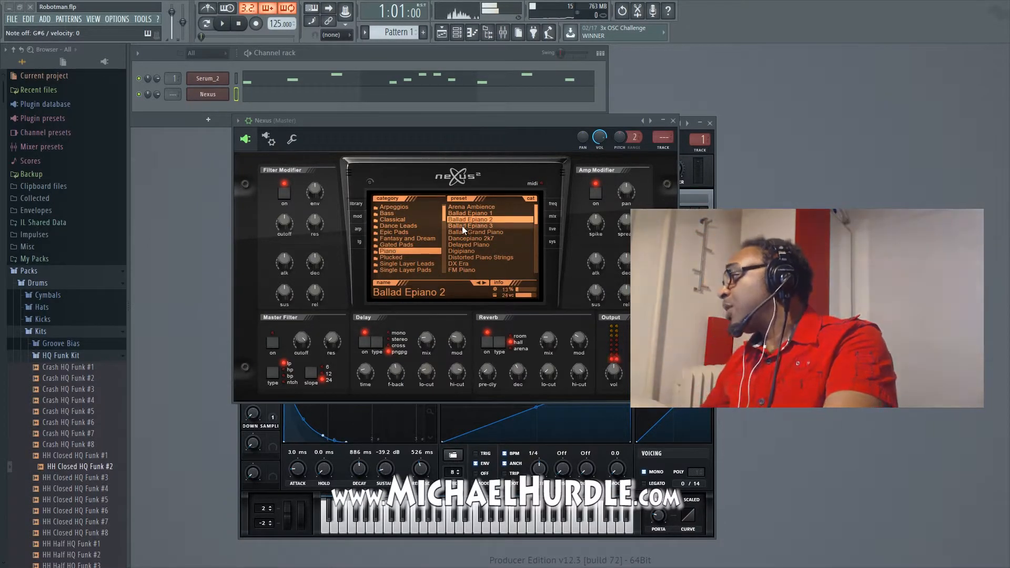
click(464, 238)
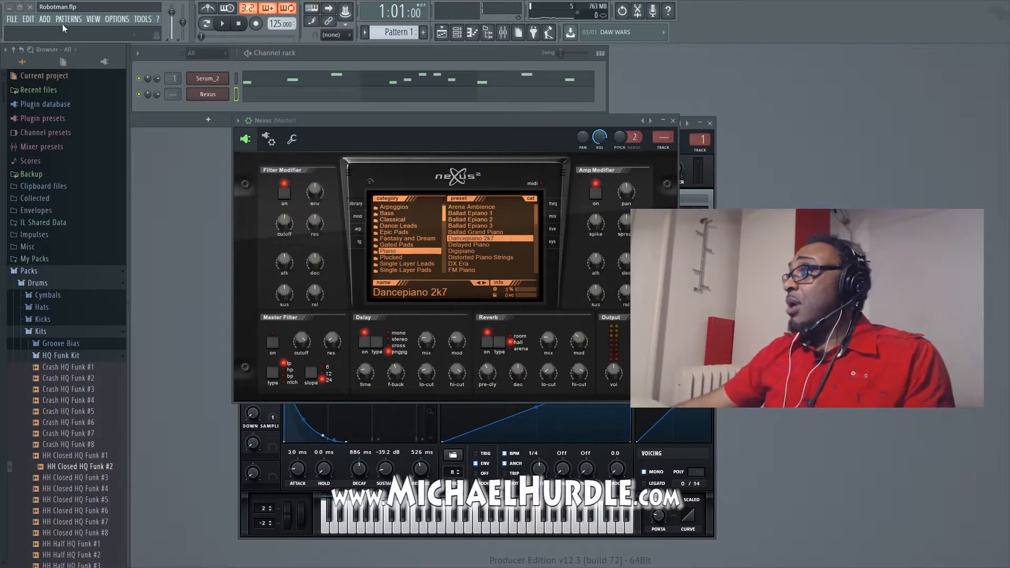
- Switch back to Maya, deselect the arm part and examine both arms from the left side
click(16, 12)
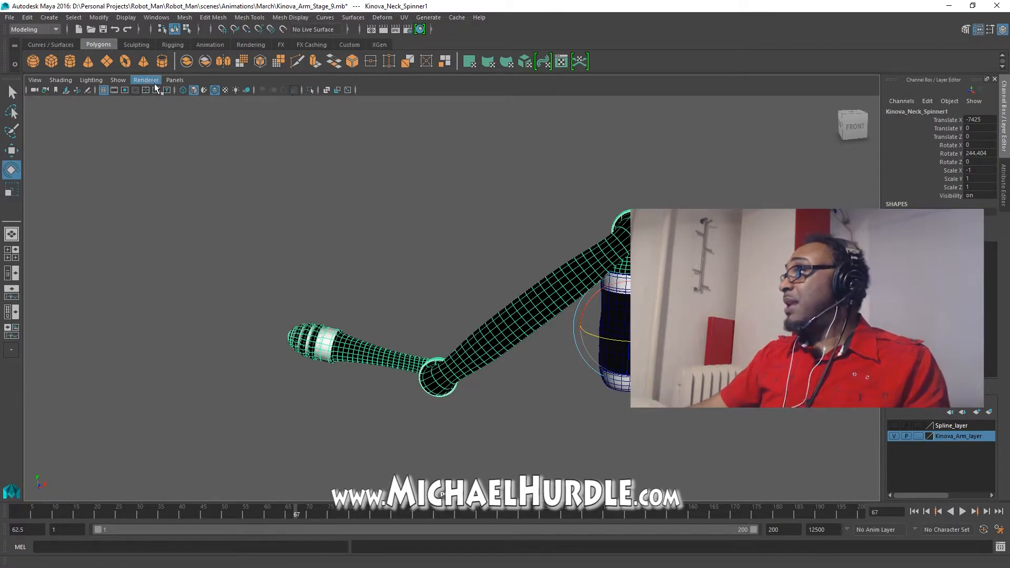
alt+drag(448, 269, 559, 314)
alt+middle_drag(460, 313, 607, 314)
alt+right_drag(550, 314, 439, 314)
click(527, 459)
alt+drag(533, 354, 428, 354)
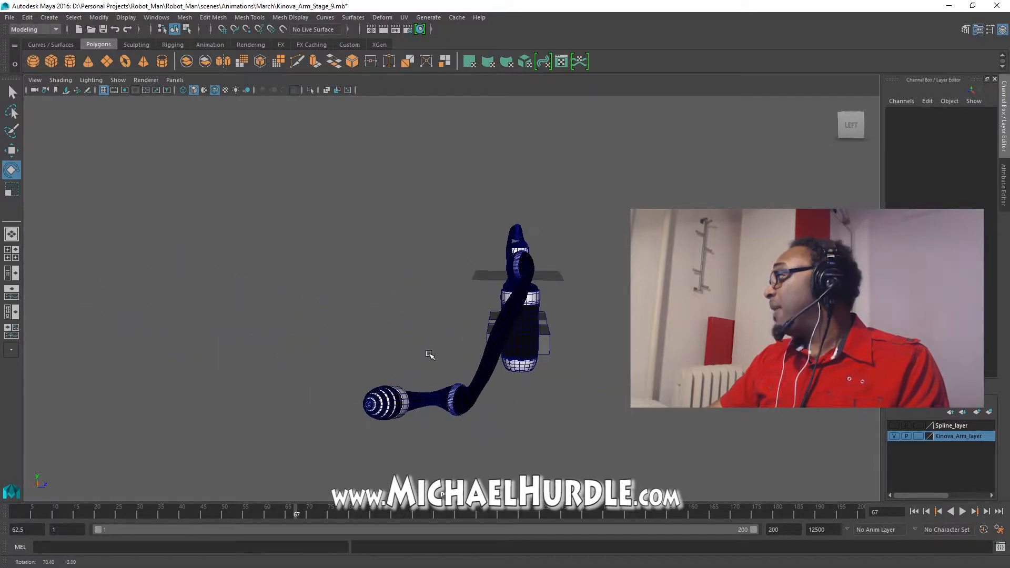
- Open the scene Kinova_Arm_Just_Splines.mb from the project's scenes\March folder
click(10, 16)
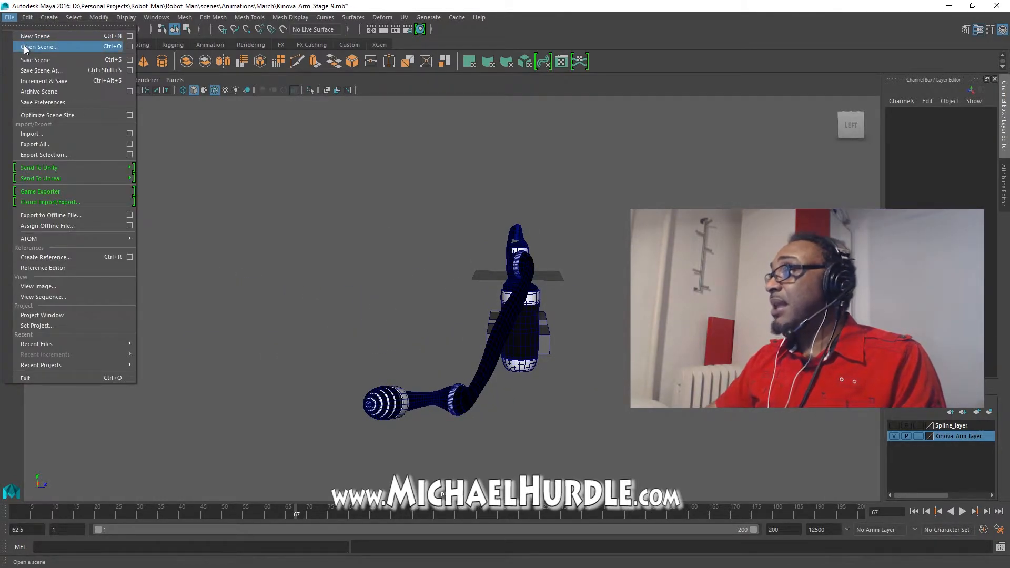
click(23, 46)
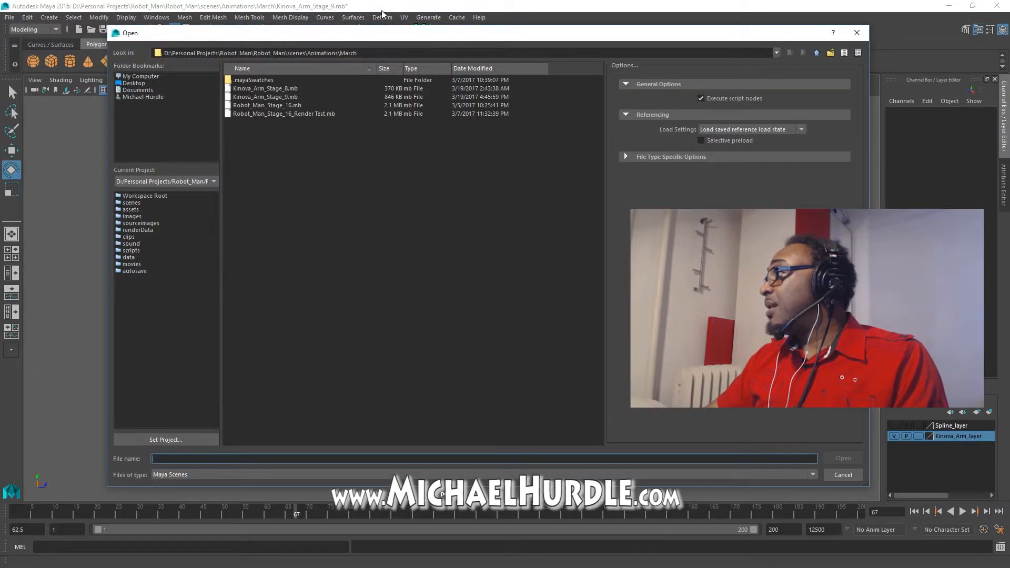
click(268, 106)
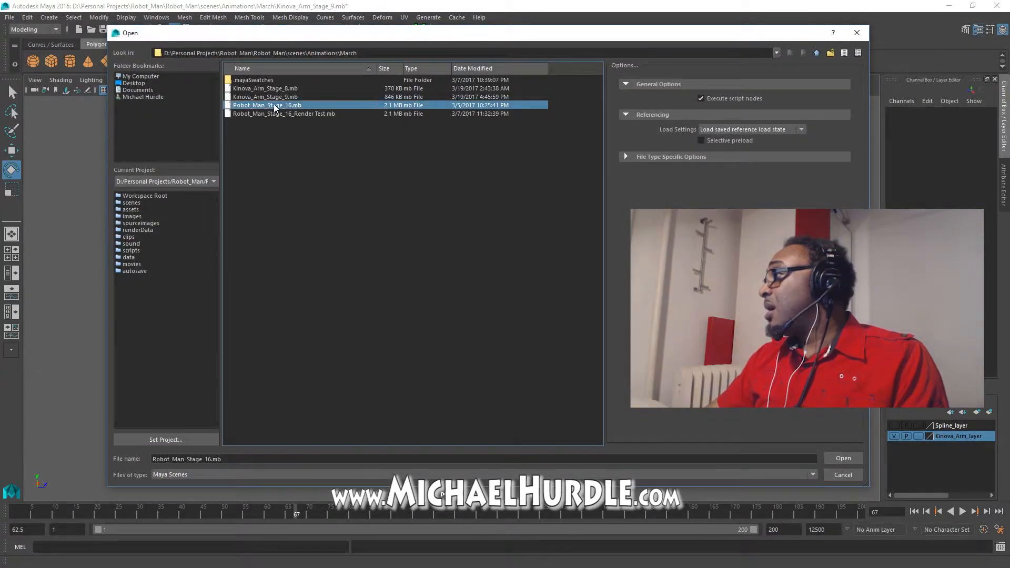
click(816, 53)
click(817, 54)
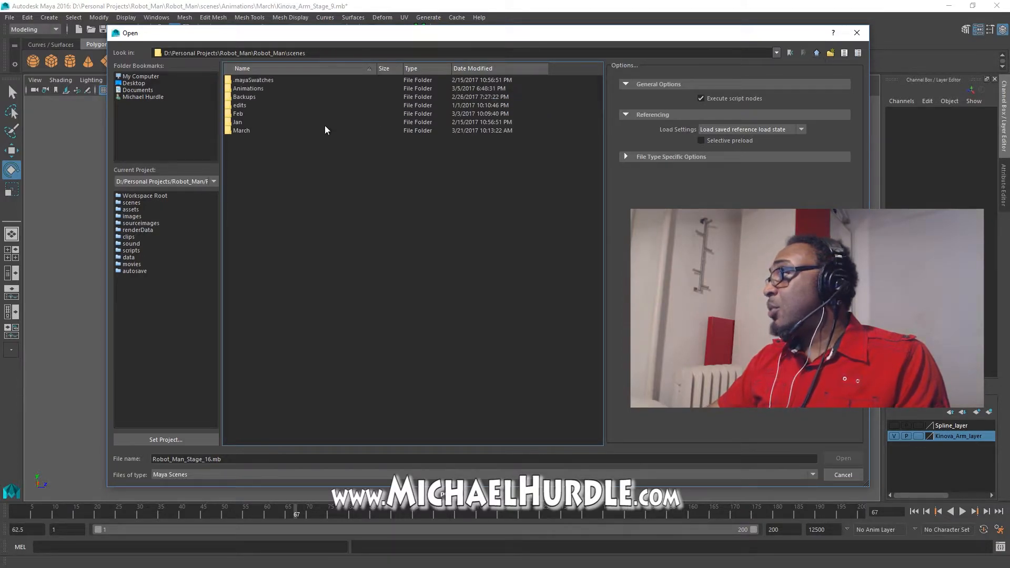
click(241, 130)
double_click(241, 130)
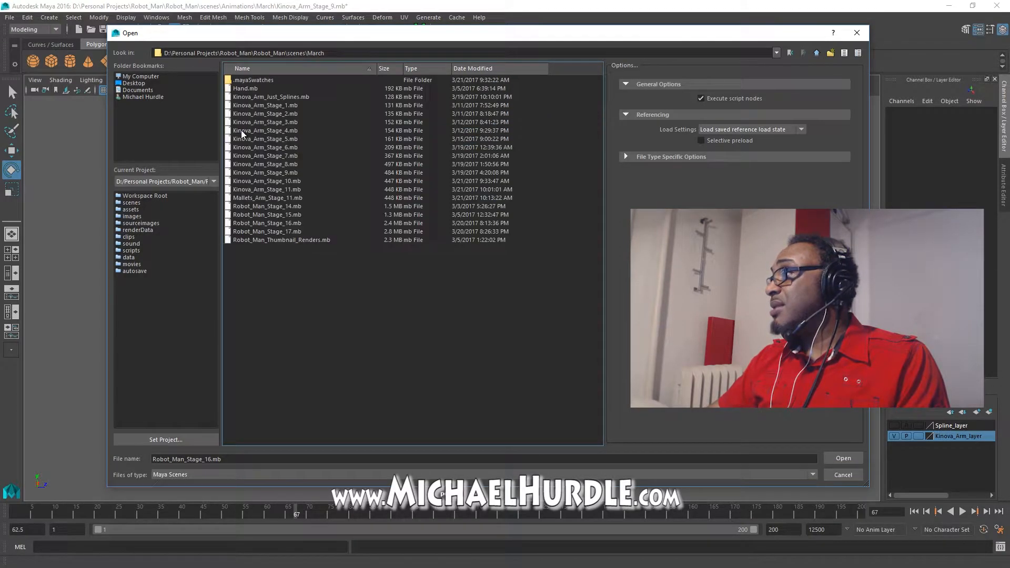
click(284, 96)
click(843, 458)
click(512, 296)
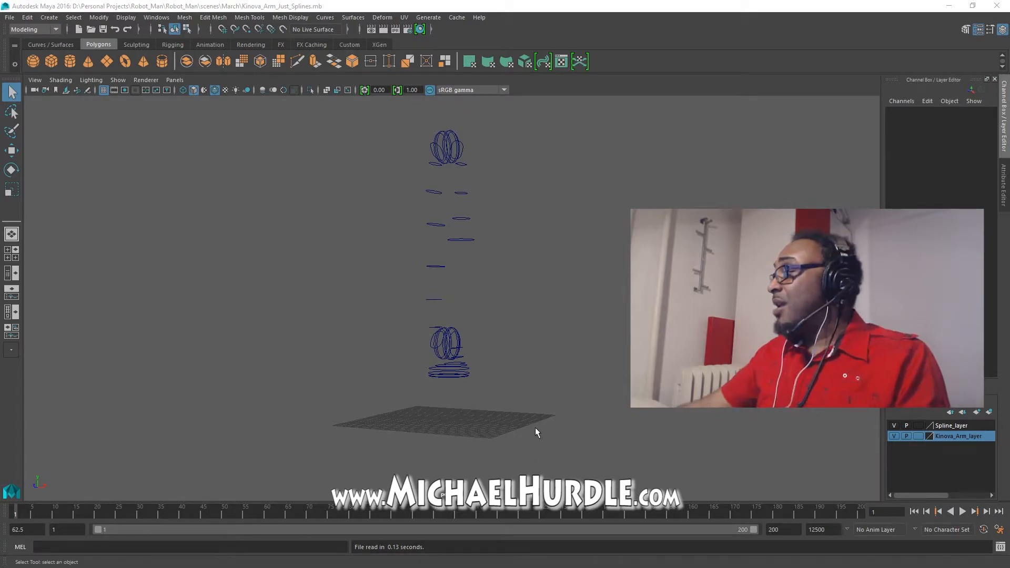
- Examine the spline circles that outline the base and lower joint of the Kinova arm from several angles
alt+middle_drag(500, 171, 462, 203)
alt+right_drag(461, 203, 361, 288)
alt+drag(362, 288, 396, 343)
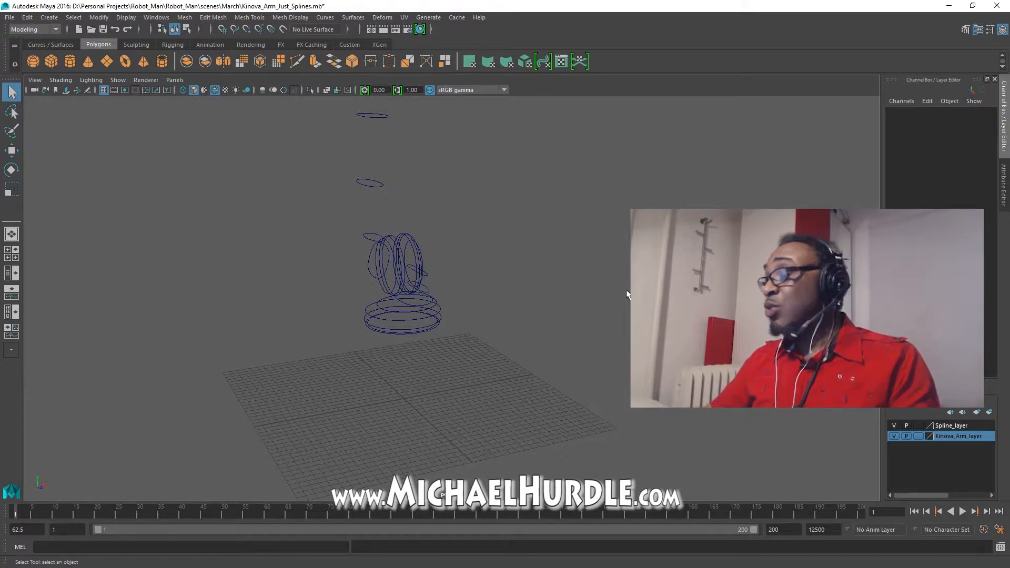
alt+drag(472, 292, 361, 310)
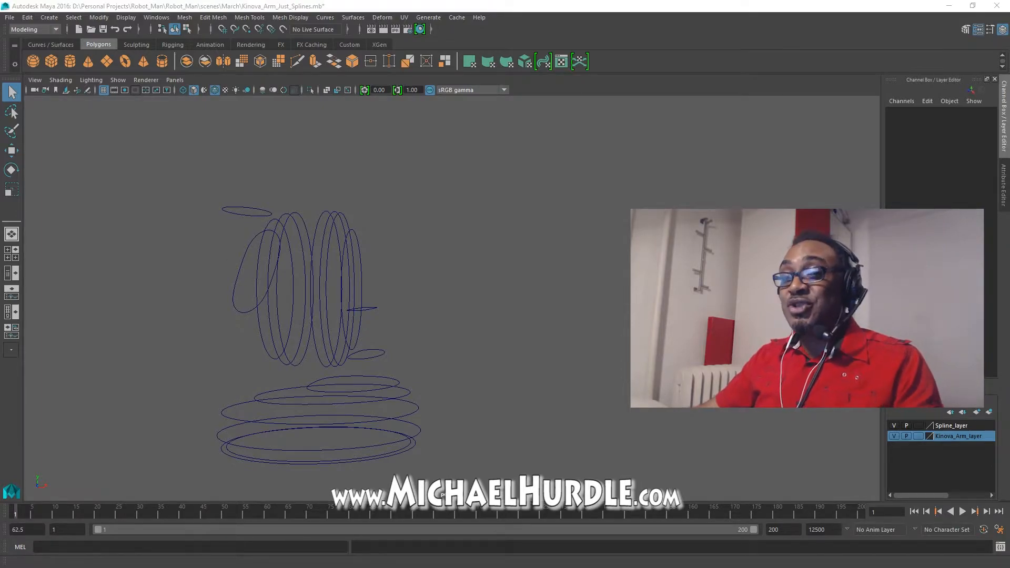
alt+middle_drag(288, 377, 297, 238)
alt+drag(297, 238, 358, 292)
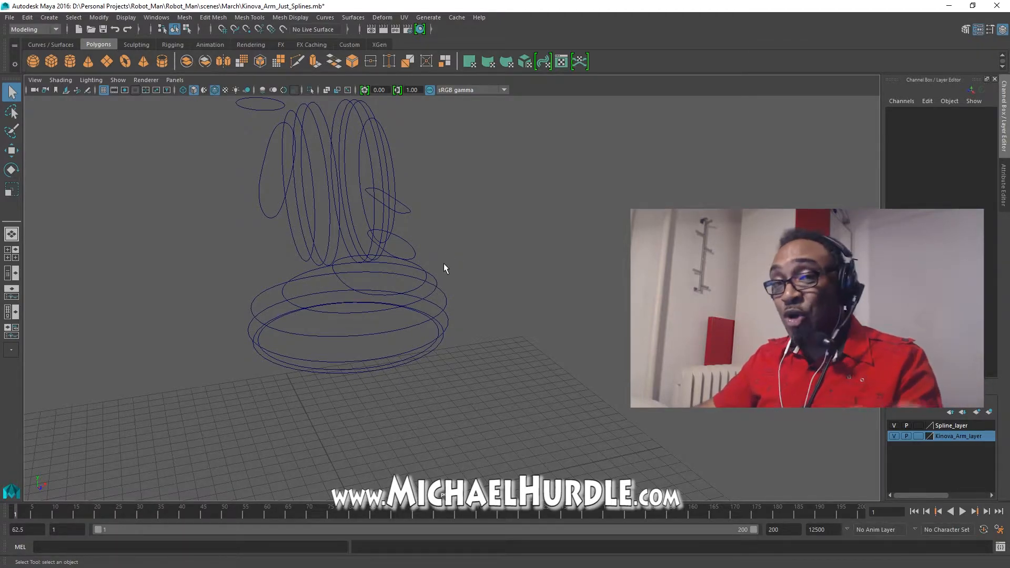
alt+drag(462, 217, 445, 247)
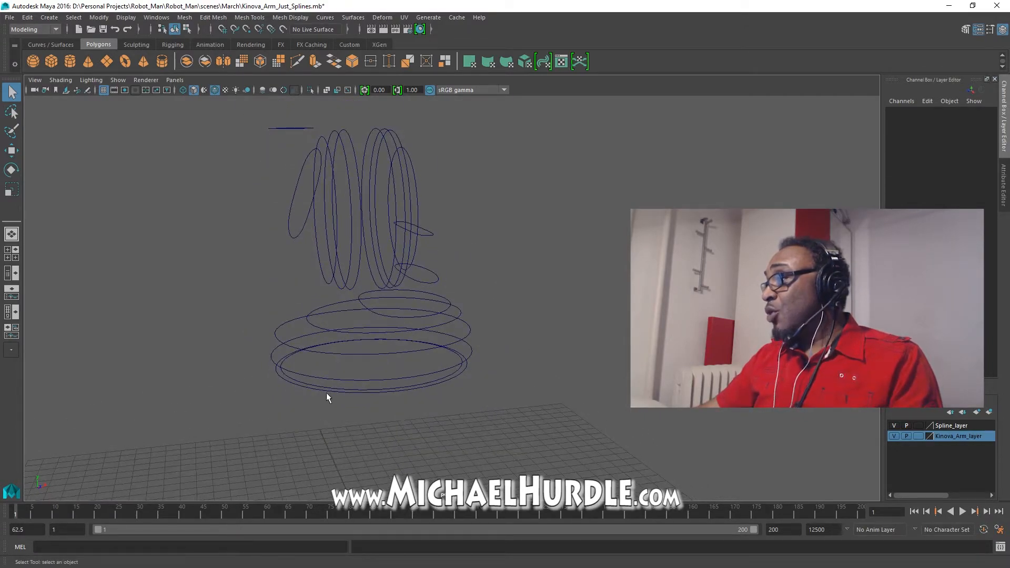
- Loft one surface through the spline circles from the base's bottom, up the neck, to the lower joint's inner side
click(295, 378)
shift+click(276, 367)
shift+click(280, 341)
shift+click(312, 316)
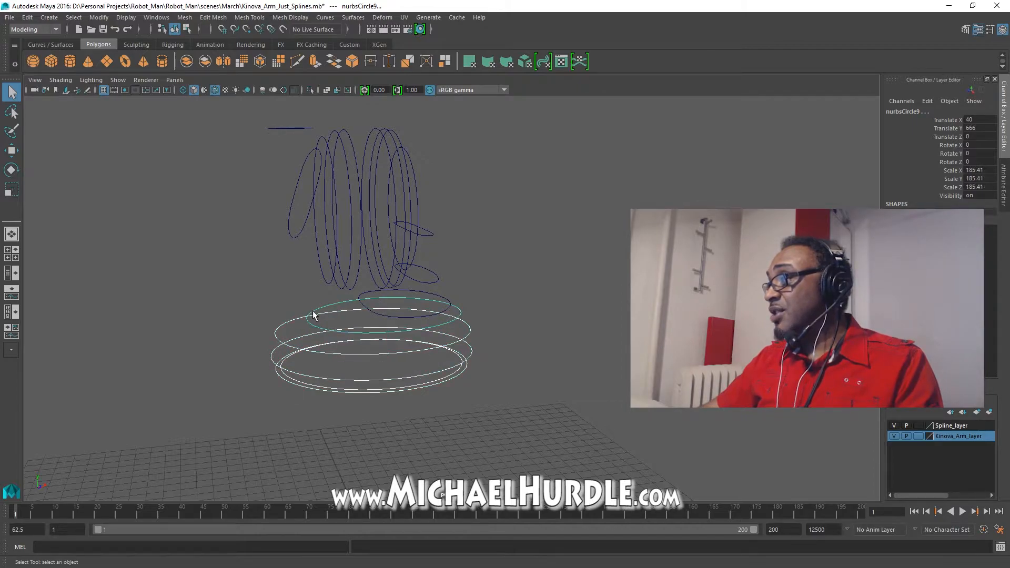
shift+click(361, 289)
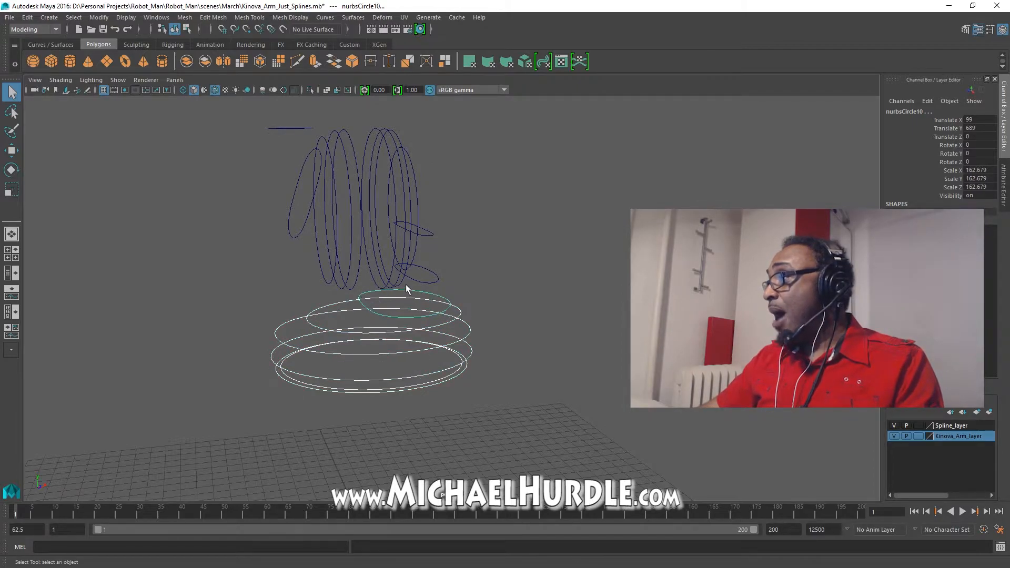
shift+click(436, 279)
shift+click(432, 237)
alt+drag(434, 239, 377, 167)
shift+click(361, 155)
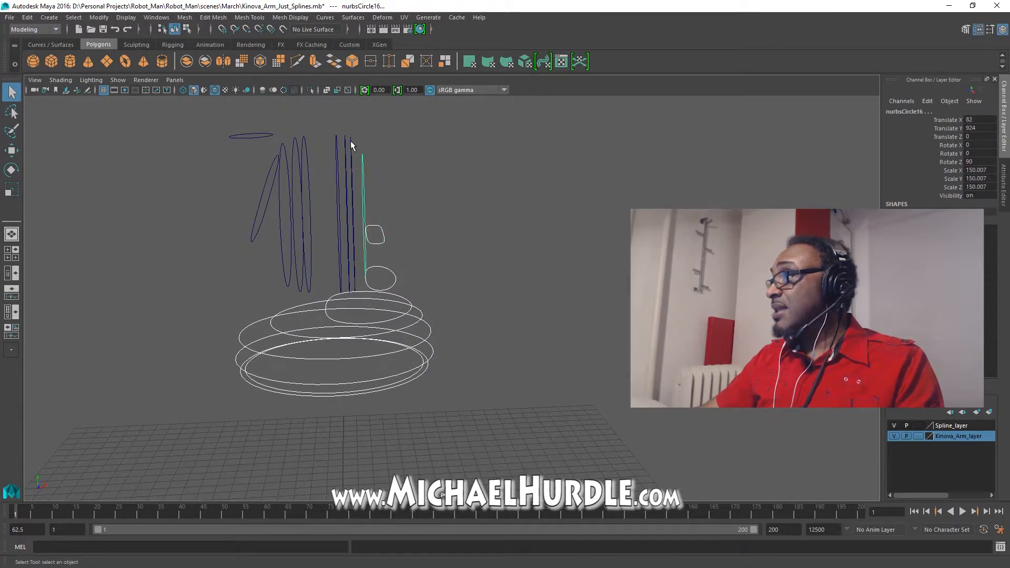
shift+click(354, 144)
shift+click(345, 150)
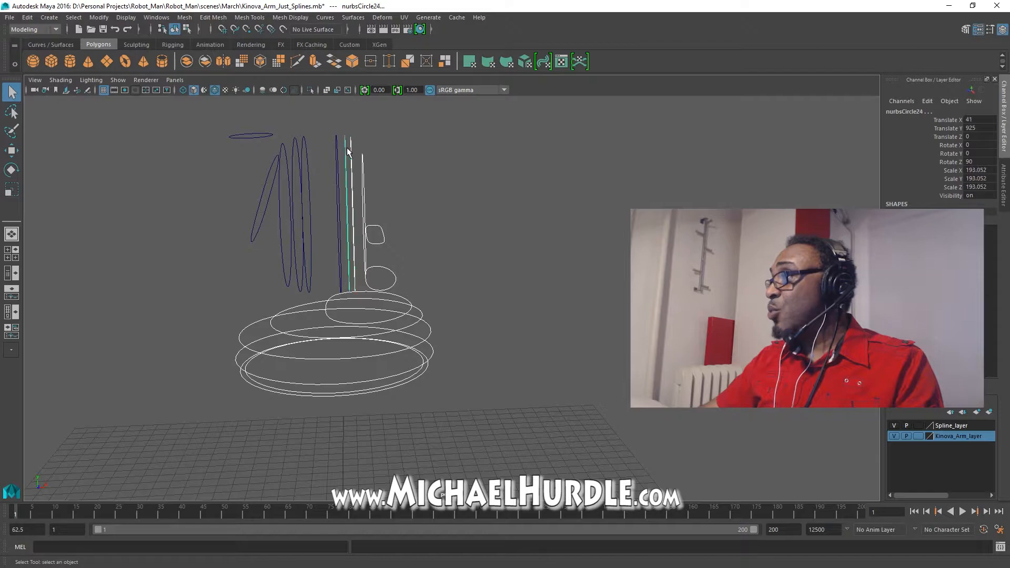
shift+click(336, 150)
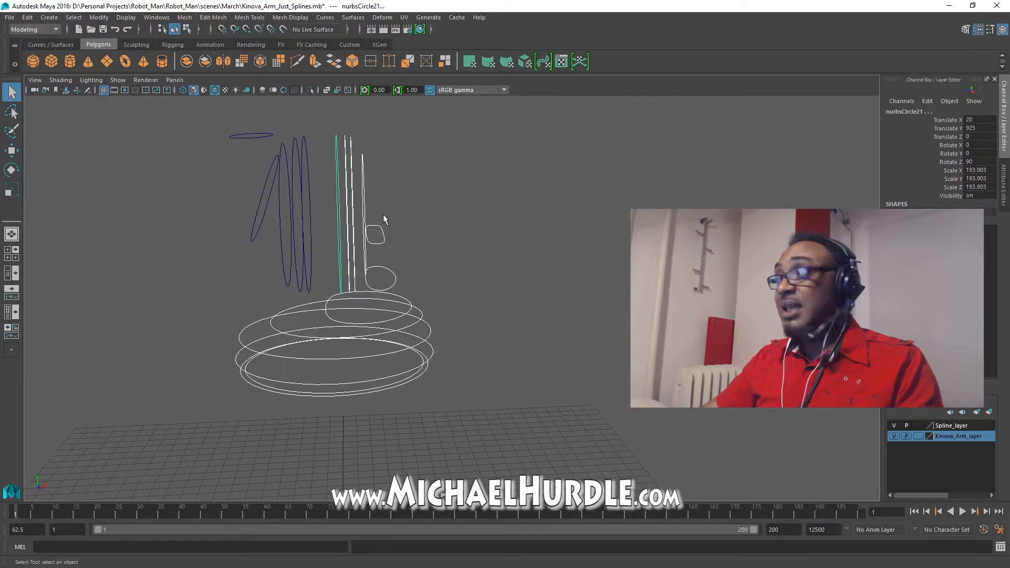
click(366, 18)
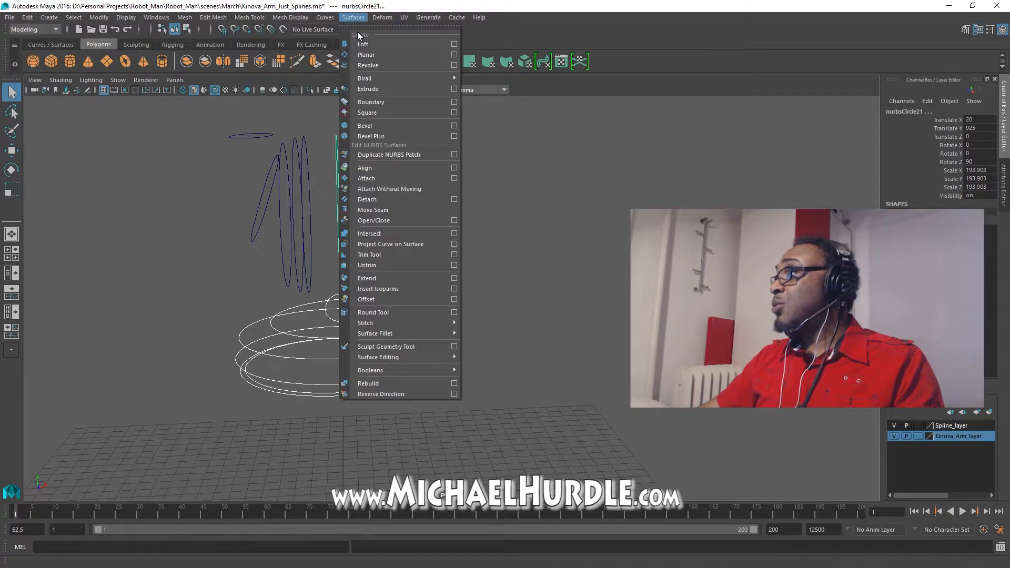
click(358, 40)
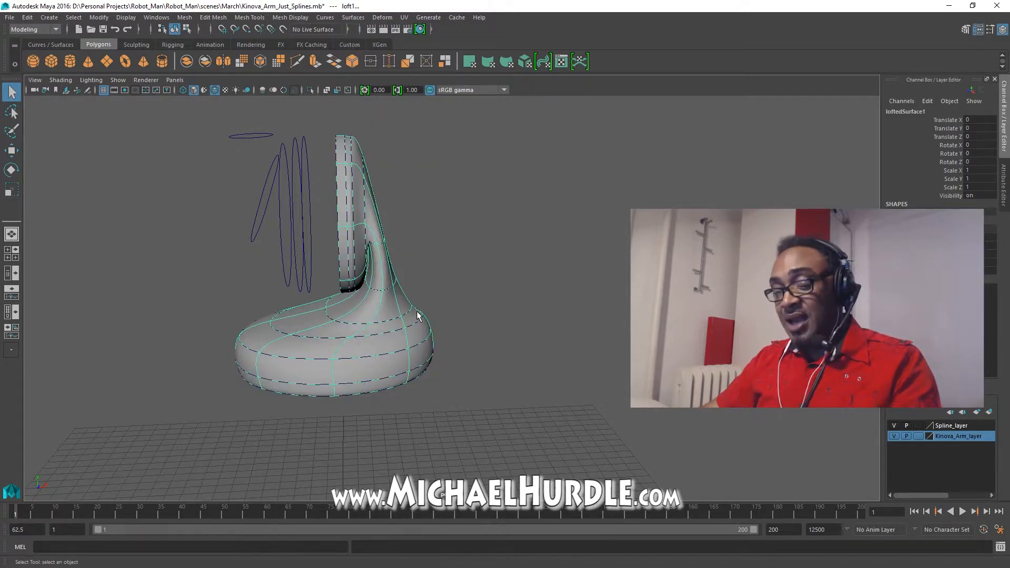
alt+drag(503, 376, 442, 386)
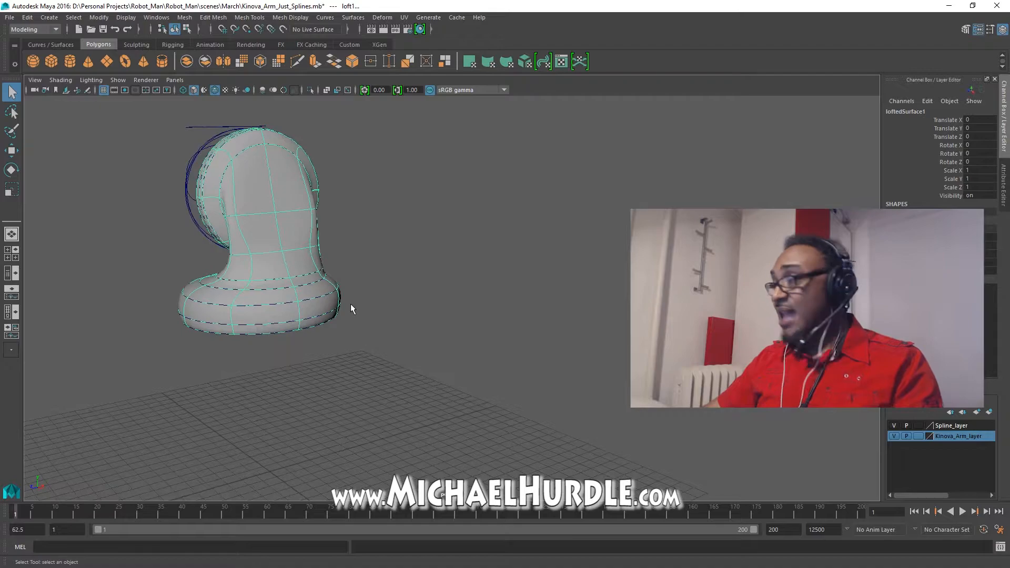
alt+drag(284, 180, 284, 292)
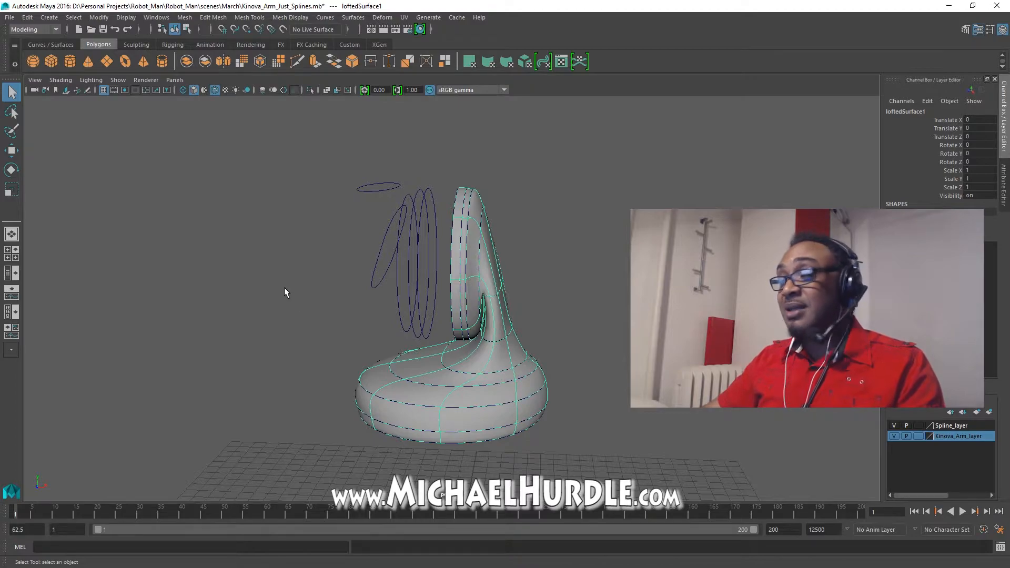
- Loft a ring across the lower joint, from the base surface's open edge to the nearest facing circle
click(284, 293)
alt+drag(284, 292, 413, 260)
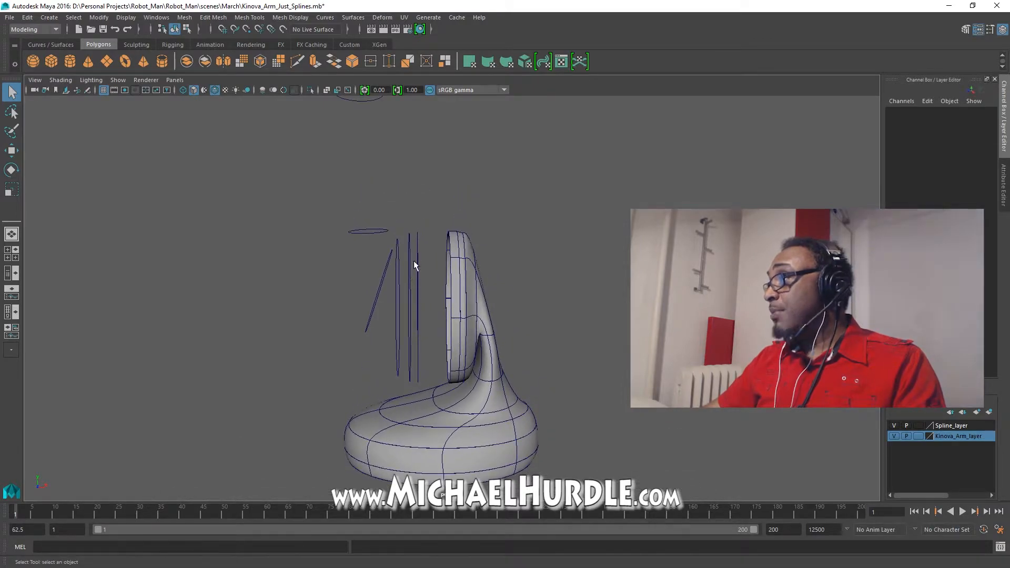
click(449, 263)
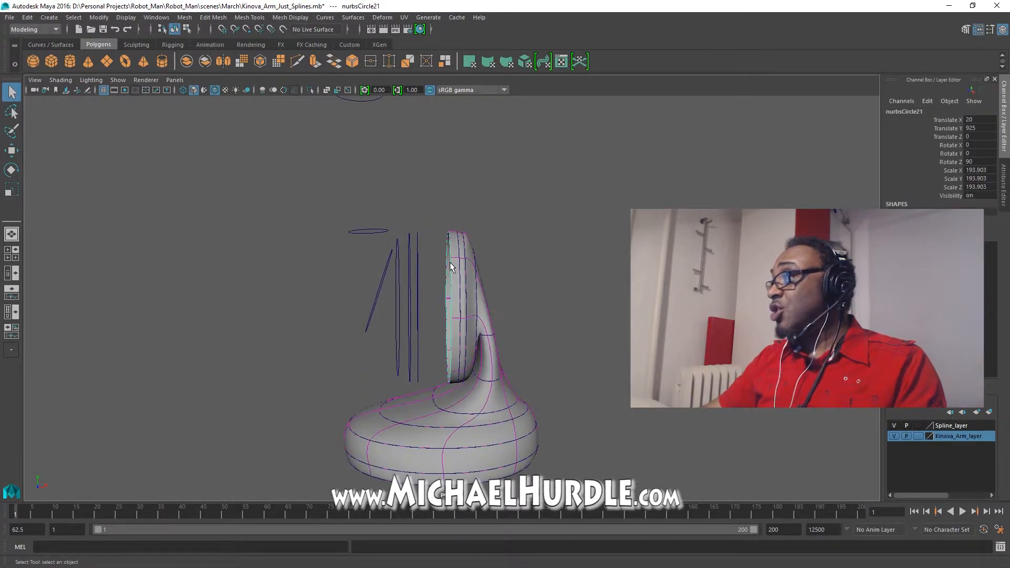
alt+drag(433, 260, 583, 247)
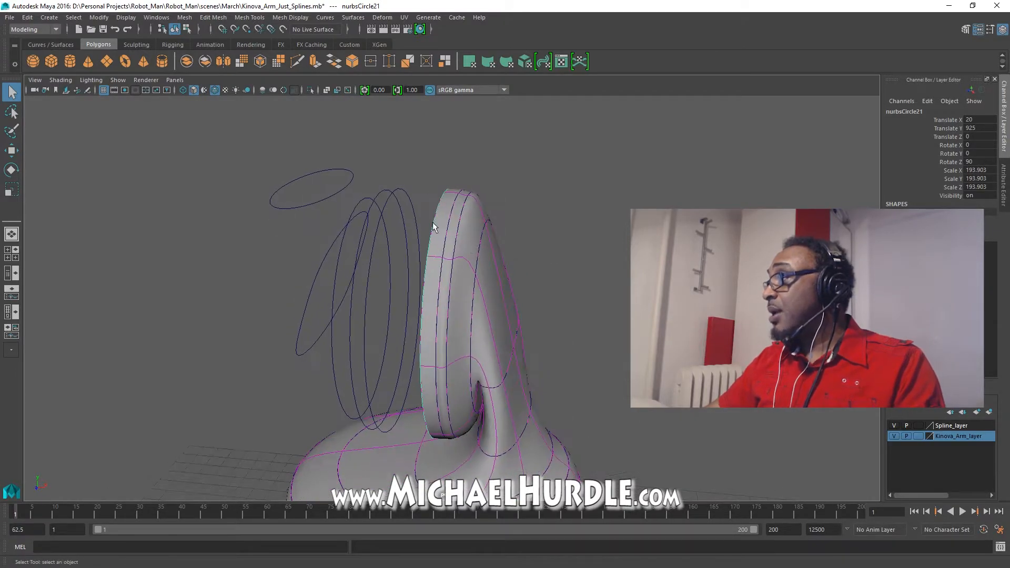
click(402, 201)
key(g)
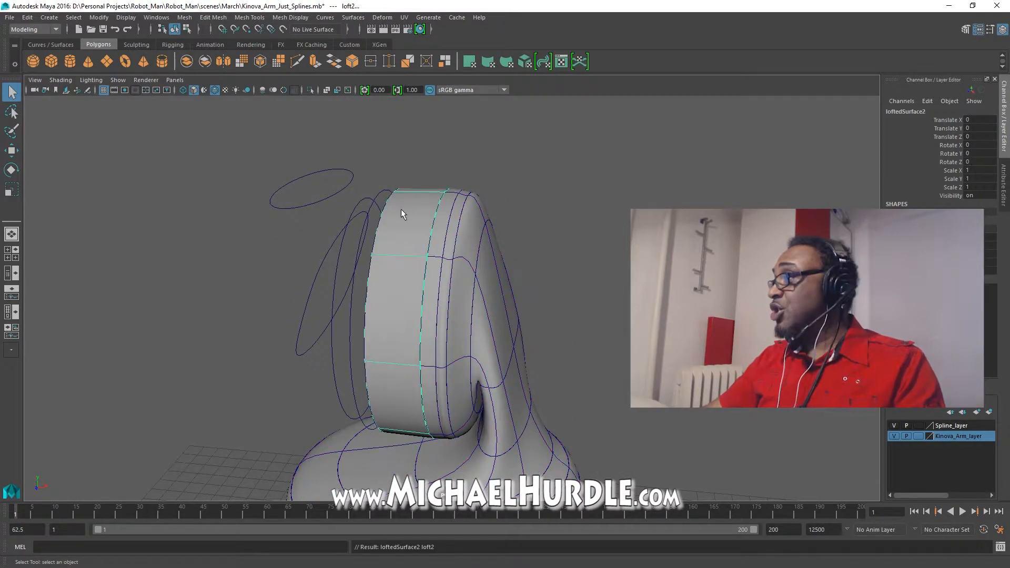
- Loft the long arm segment through its circles, from the lower joint up along the arm to the upper joint's inner circle
alt+drag(336, 275, 392, 231)
click(396, 216)
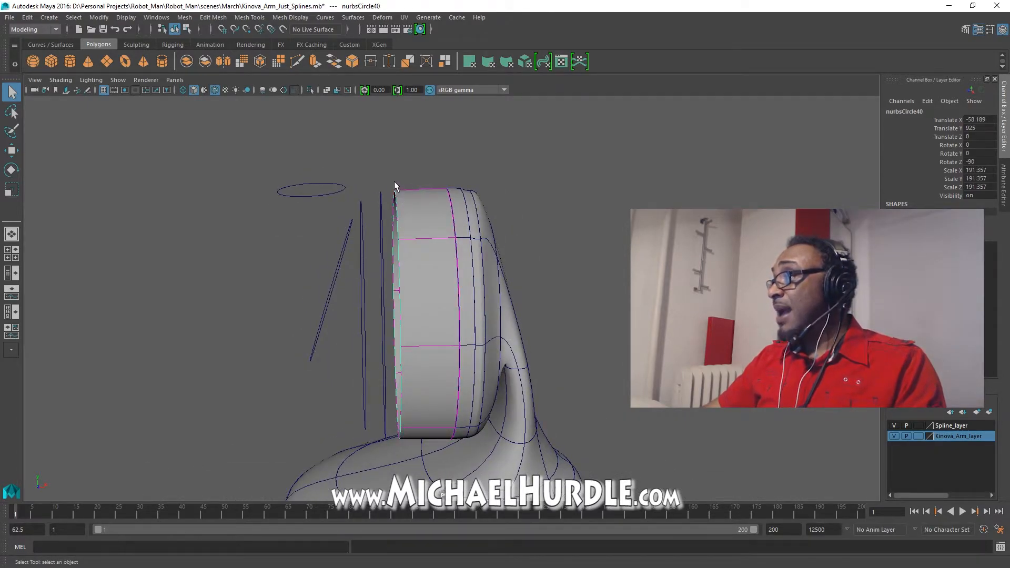
shift+click(381, 205)
shift+click(361, 216)
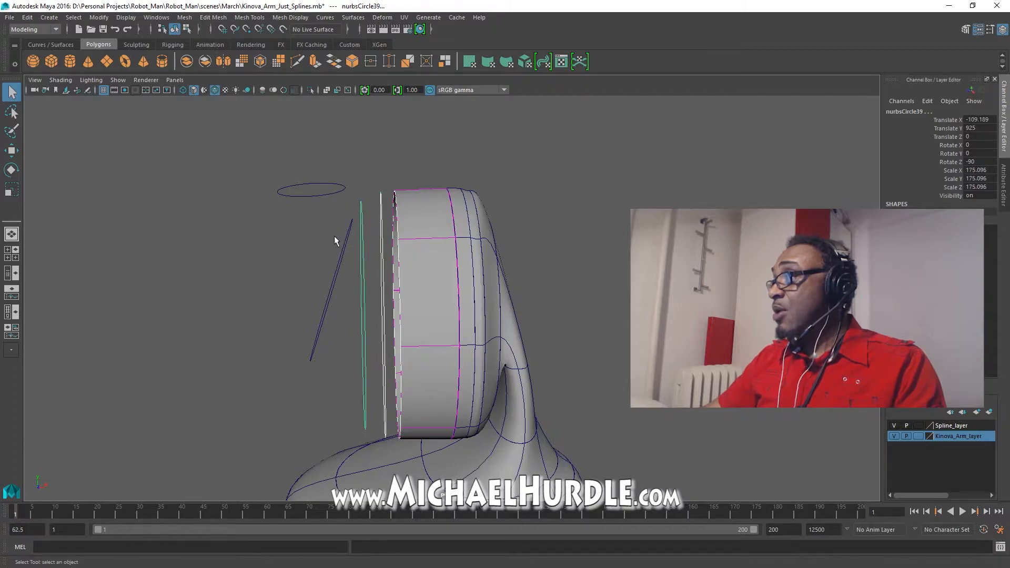
shift+click(318, 182)
alt+right_drag(377, 195, 201, 236)
alt+middle_drag(201, 237, 189, 383)
shift+drag(326, 231, 348, 287)
alt+middle_drag(451, 260, 482, 402)
alt+right_drag(482, 402, 322, 389)
shift+drag(386, 250, 409, 296)
alt+right_drag(409, 297, 230, 279)
shift+click(427, 224)
shift+drag(419, 165, 425, 181)
alt+middle_drag(422, 181, 360, 306)
alt+right_drag(360, 306, 497, 310)
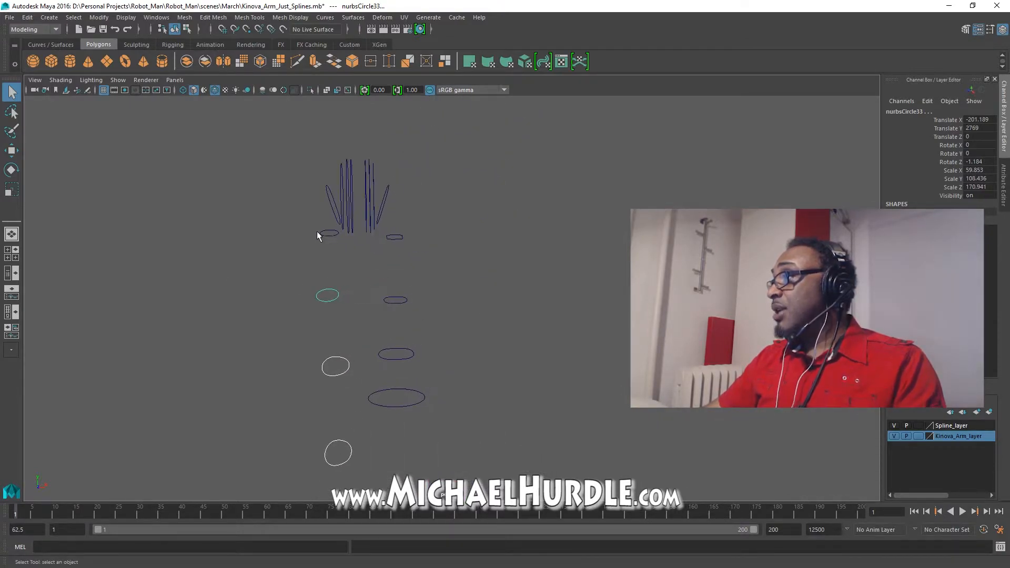
shift+drag(320, 242, 341, 240)
shift+drag(315, 199, 317, 198)
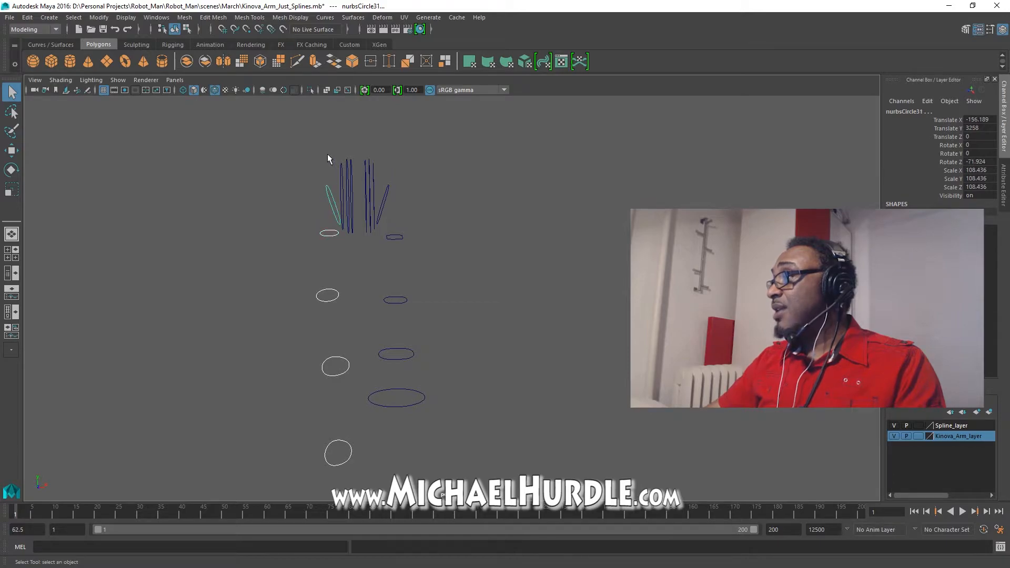
shift+click(340, 173)
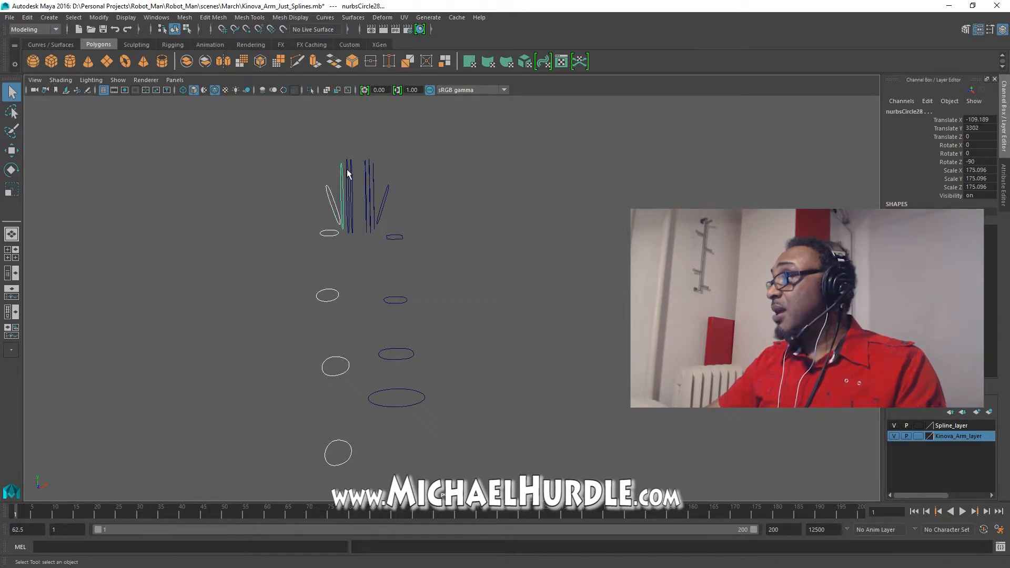
shift+click(350, 176)
key(g)
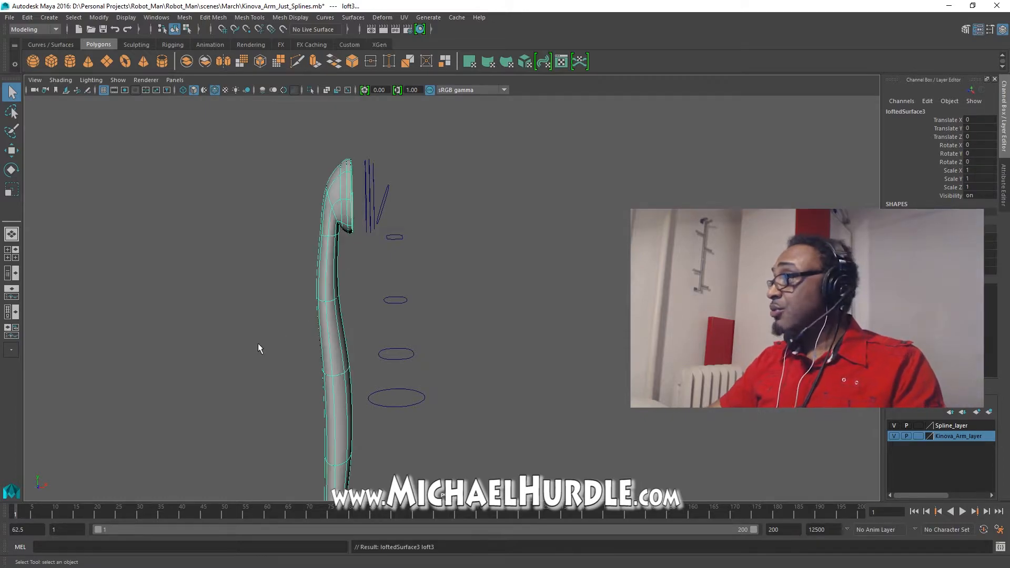
- Examine the lofted arm segment and how it meets the lower joint and base from several angles
key(space)
key(space)
key(space)
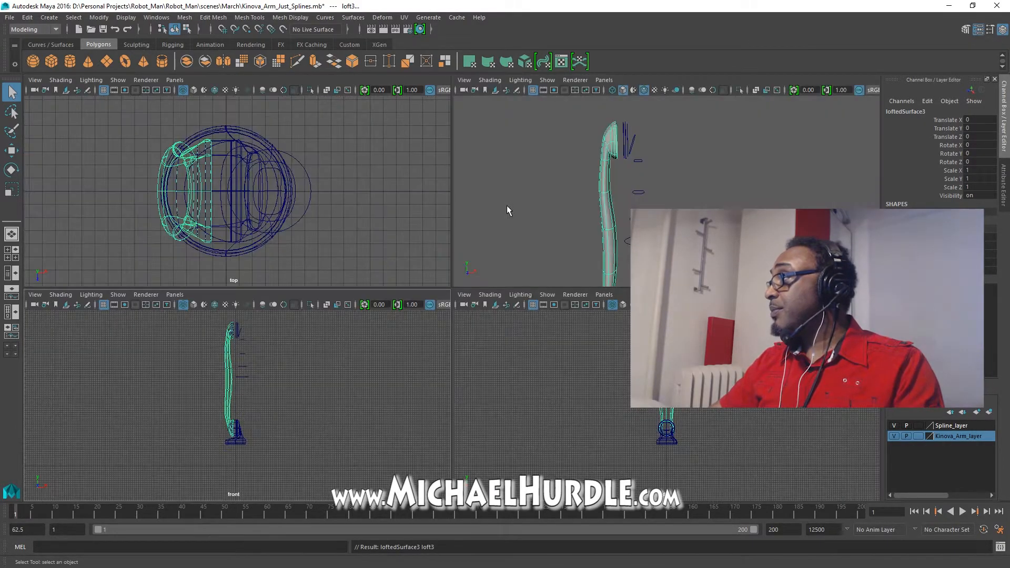
key(space)
alt+drag(336, 300, 452, 307)
scroll(452, 306, down, 5)
alt+middle_drag(478, 342, 416, 248)
alt+drag(415, 248, 329, 268)
scroll(329, 269, up, 6)
alt+middle_drag(402, 327, 308, 236)
alt+right_drag(308, 236, 494, 253)
click(494, 254)
alt+drag(337, 297, 316, 305)
alt+middle_drag(316, 304, 516, 228)
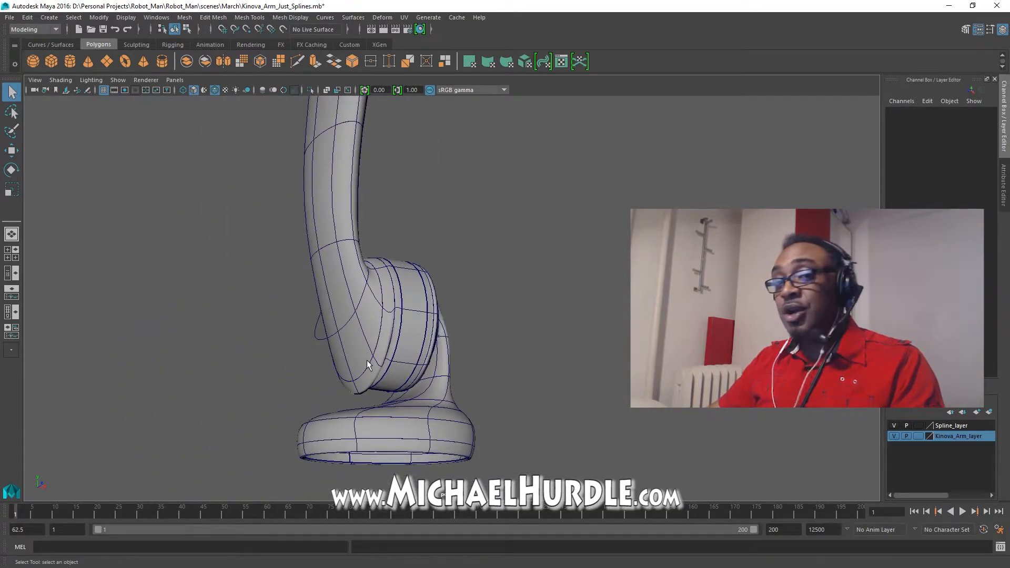
alt+drag(405, 395, 355, 398)
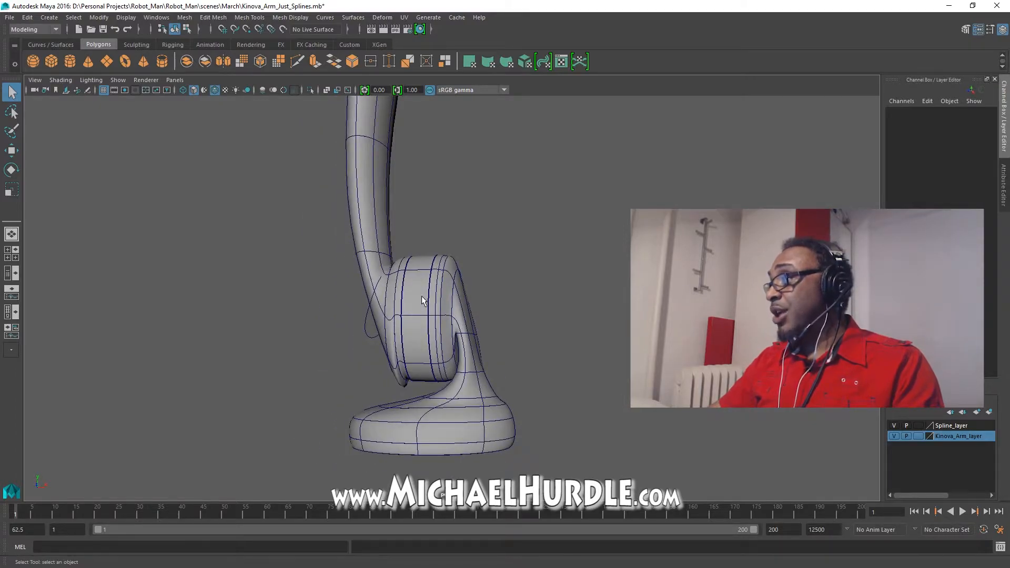
mouse_move(399, 287)
alt+mouse_down()
mouse_move(360, 299)
mouse_move(395, 325)
mouse_move(369, 343)
mouse_move(405, 326)
alt+mouse_up()
- Move the lower joint's circle nurbsCircle39 to a Translate Y of 927 and scale it uniformly to 158.538
key(4)
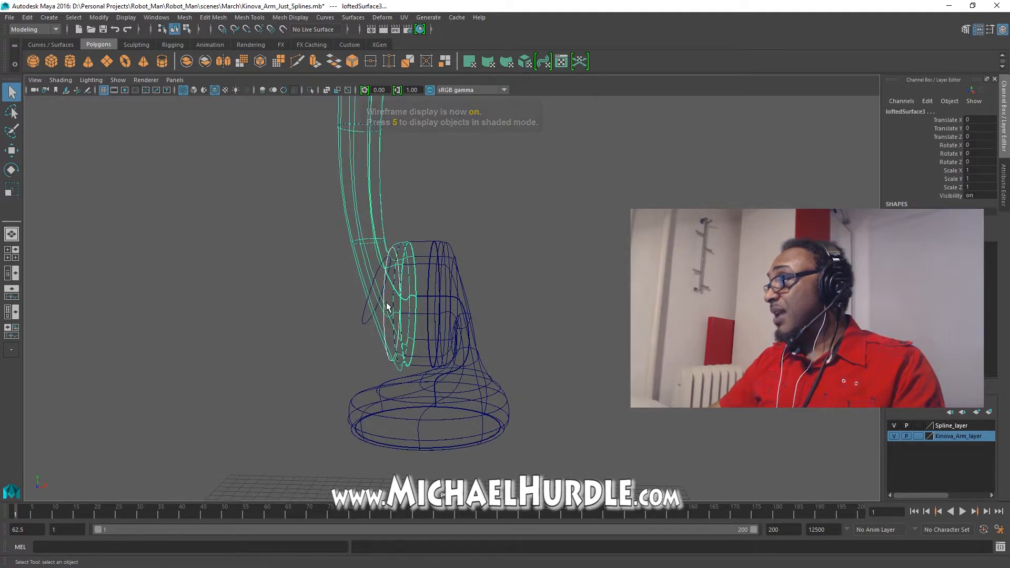
click(368, 218)
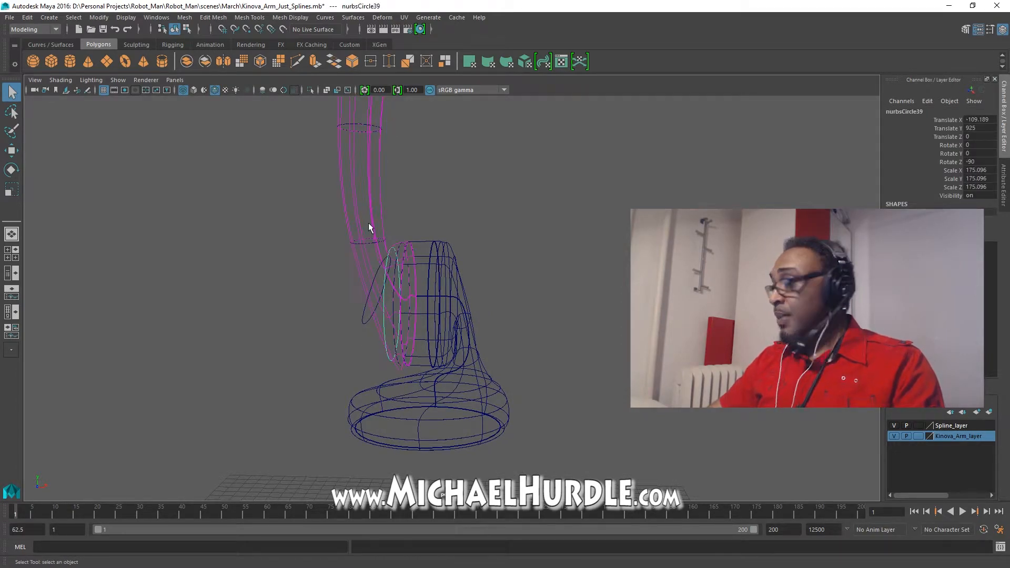
key(w)
click(393, 253)
mouse_move(392, 253)
mouse_down()
mouse_move(391, 244)
mouse_move(393, 253)
mouse_up()
key(5)
key(r)
drag(394, 301, 434, 307)
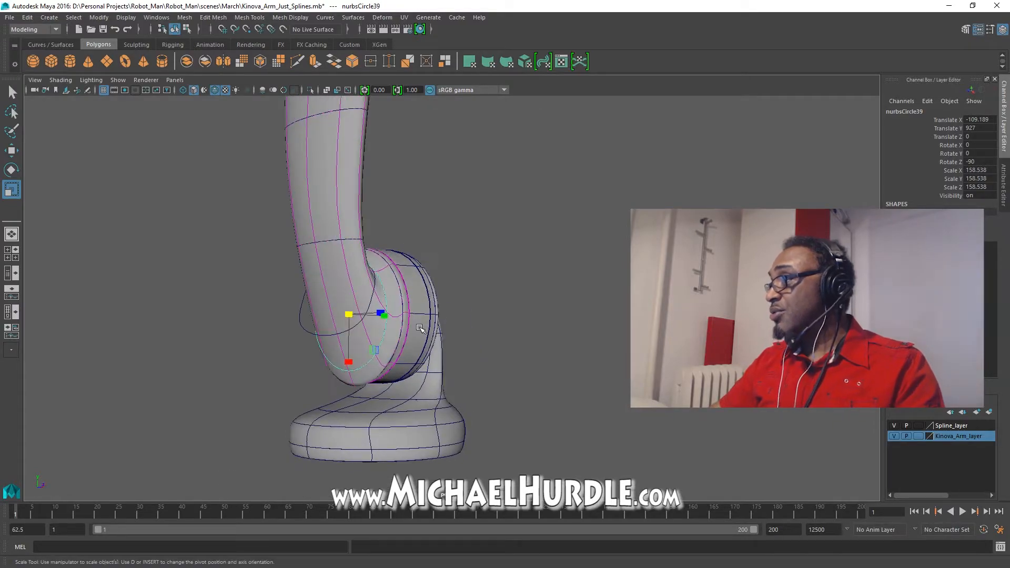
- Loft a ring across the upper joint, from the arm segment's open edge to the facing circle
alt+middle_drag(420, 330, 512, 385)
alt+right_drag(513, 386, 490, 357)
alt+middle_drag(489, 356, 457, 536)
alt+drag(447, 395, 392, 413)
alt+middle_drag(464, 296, 334, 508)
alt+right_drag(408, 319, 491, 305)
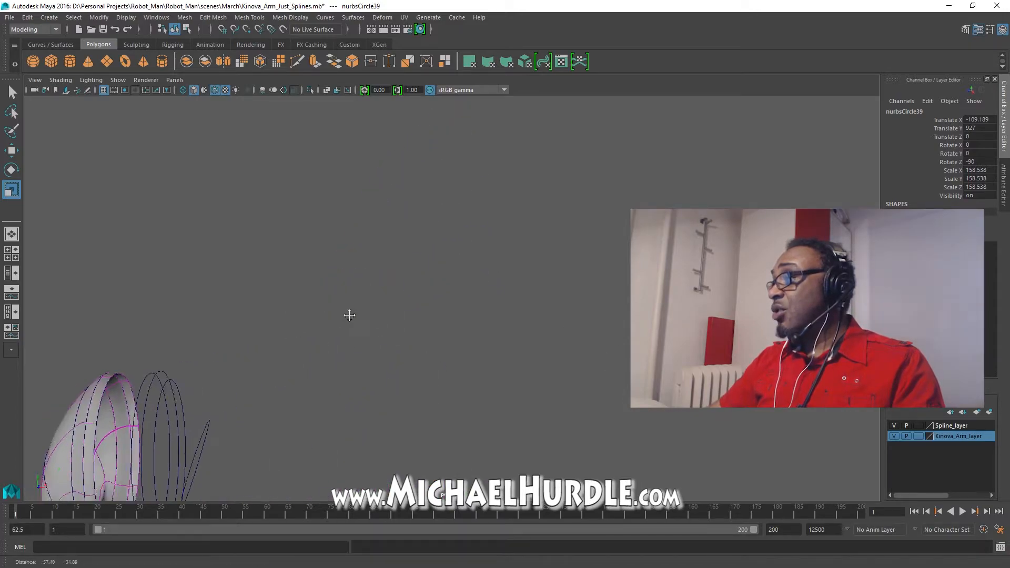
alt+middle_drag(316, 323, 518, 277)
click(505, 289)
alt+middle_drag(357, 271, 382, 233)
alt+drag(382, 232, 361, 273)
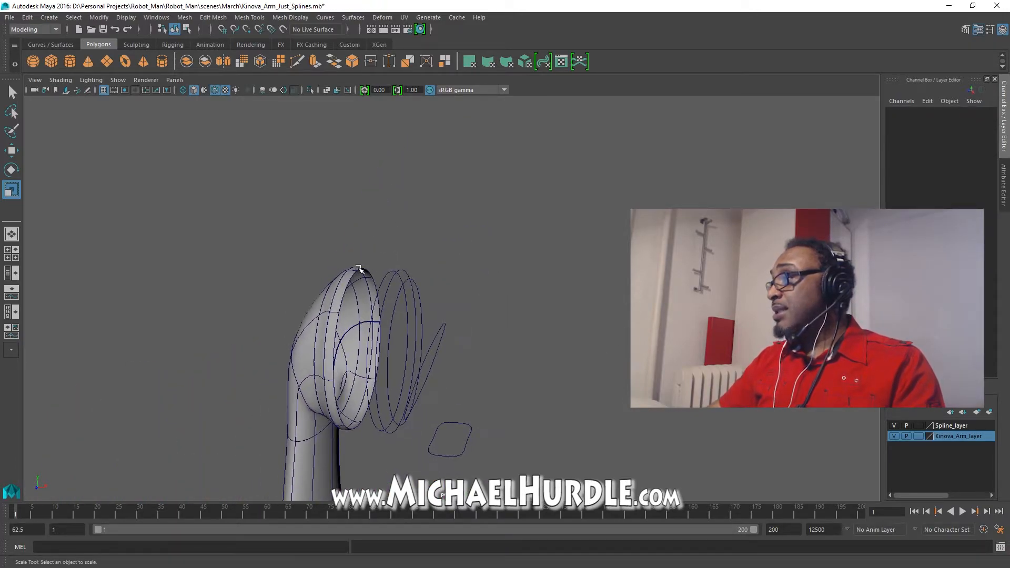
click(359, 269)
shift+click(389, 270)
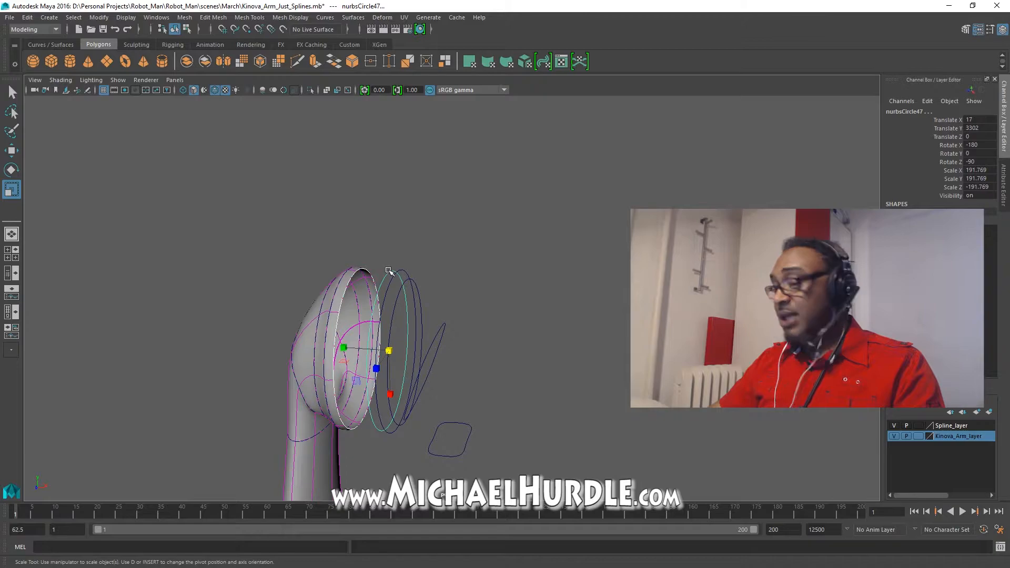
key(g)
- Look over the whole arm and the upper joint's new ring, and clear the selection
alt+drag(337, 334, 389, 305)
key(space)
key(space)
key(space)
key(space)
drag(650, 200, 654, 169)
key(space)
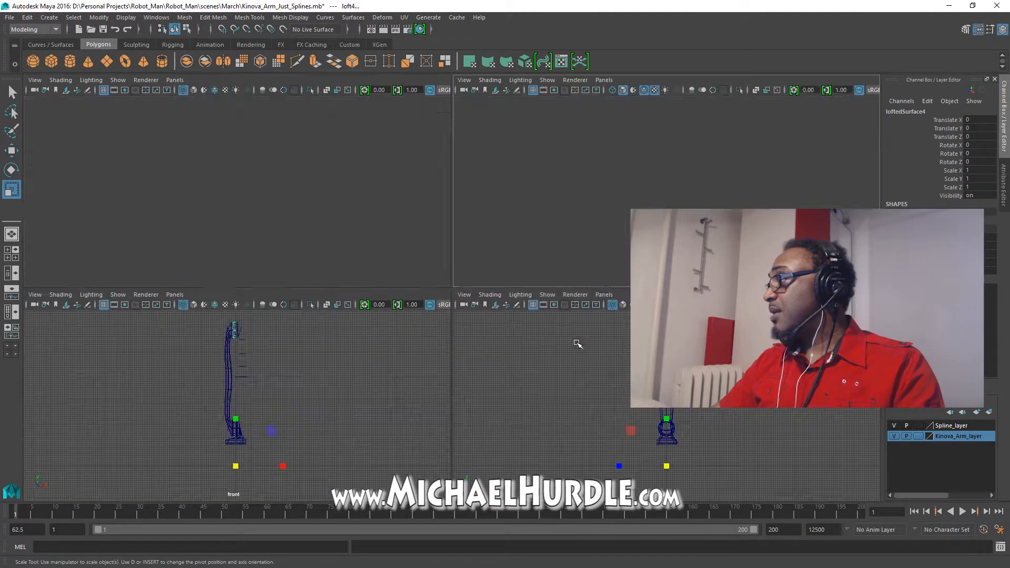
key(space)
key(a)
alt+drag(582, 246, 450, 300)
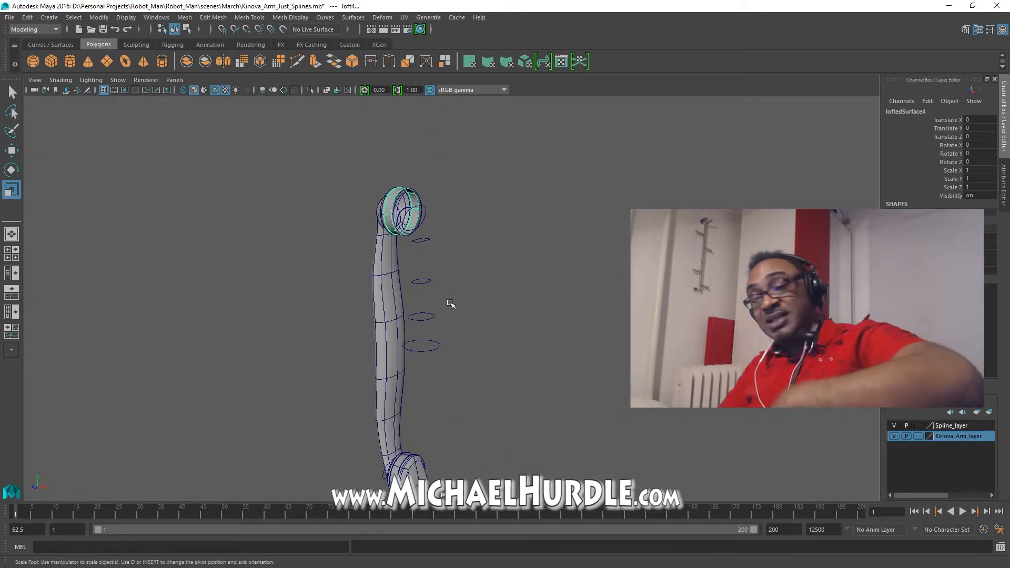
alt+middle_drag(480, 309, 442, 348)
alt+right_drag(442, 349, 605, 333)
alt+drag(264, 299, 287, 309)
click(376, 243)
- Loft the hanging arm segment through its circles, from the upper joint's open edge down to the large lowest circle
alt+drag(377, 244, 386, 233)
alt+right_drag(387, 233, 490, 223)
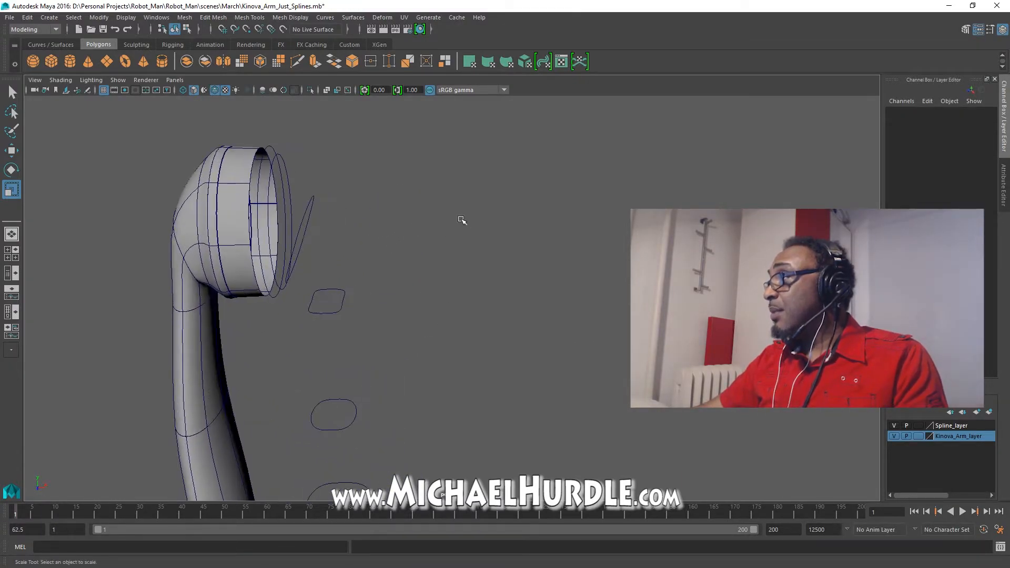
alt+middle_drag(336, 184, 391, 269)
alt+drag(323, 242, 348, 213)
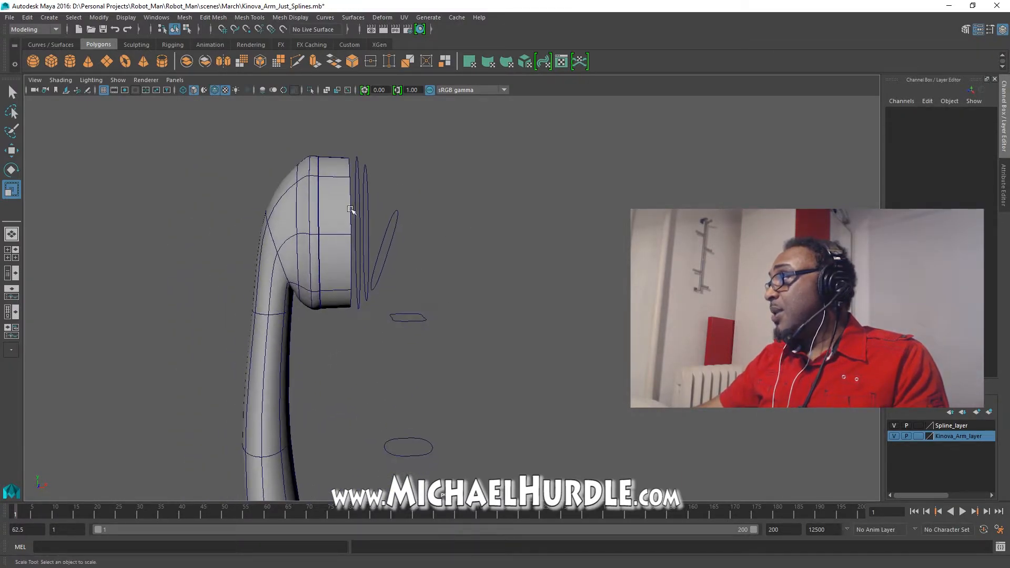
click(351, 174)
shift+click(366, 172)
shift+click(391, 214)
shift+click(420, 317)
mouse_move(420, 317)
alt+mouse_down()
mouse_move(450, 309)
mouse_move(412, 327)
alt+mouse_up()
shift+drag(362, 356, 386, 363)
alt+middle_drag(390, 363, 474, 276)
shift+drag(464, 350, 492, 381)
alt+middle_drag(484, 391, 507, 298)
shift+drag(488, 339, 515, 363)
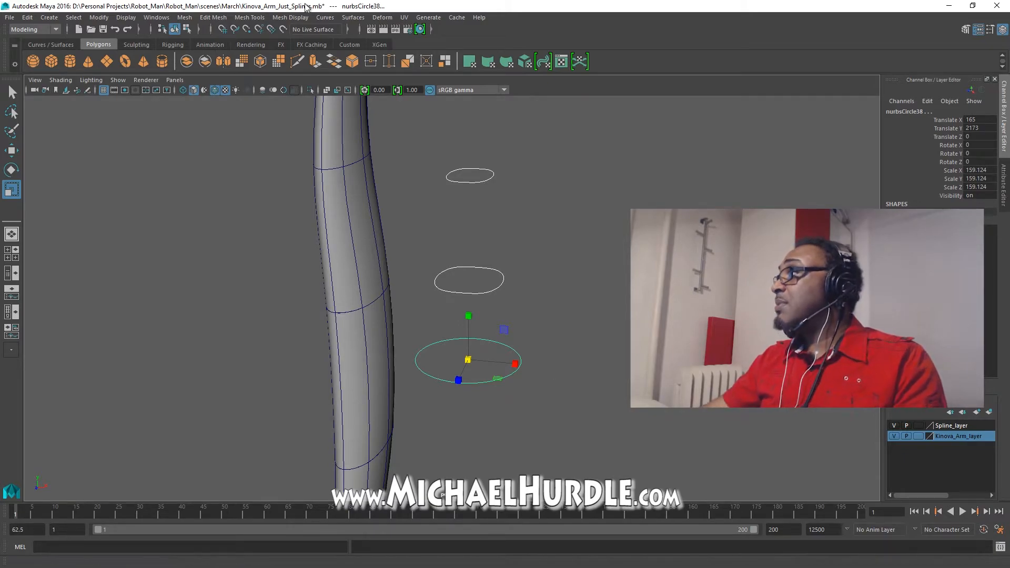
click(353, 18)
click(356, 47)
- Deselect the new surface and examine the complete lofted arm from several sides
alt+right_drag(440, 235, 379, 267)
alt+middle_drag(403, 256, 403, 273)
alt+middle_drag(473, 229, 500, 163)
click(600, 250)
alt+drag(599, 251, 480, 237)
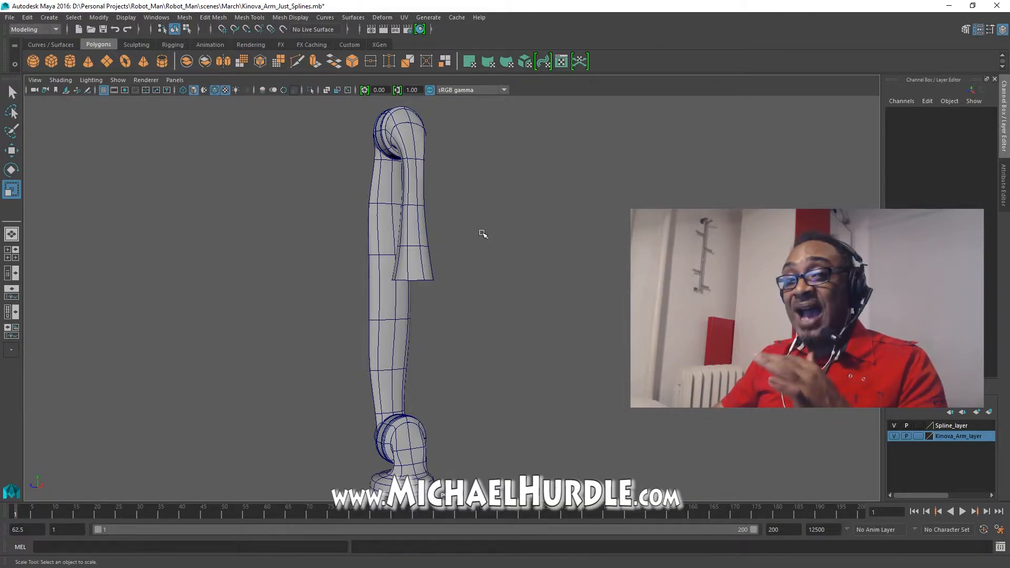
alt+drag(426, 269, 468, 248)
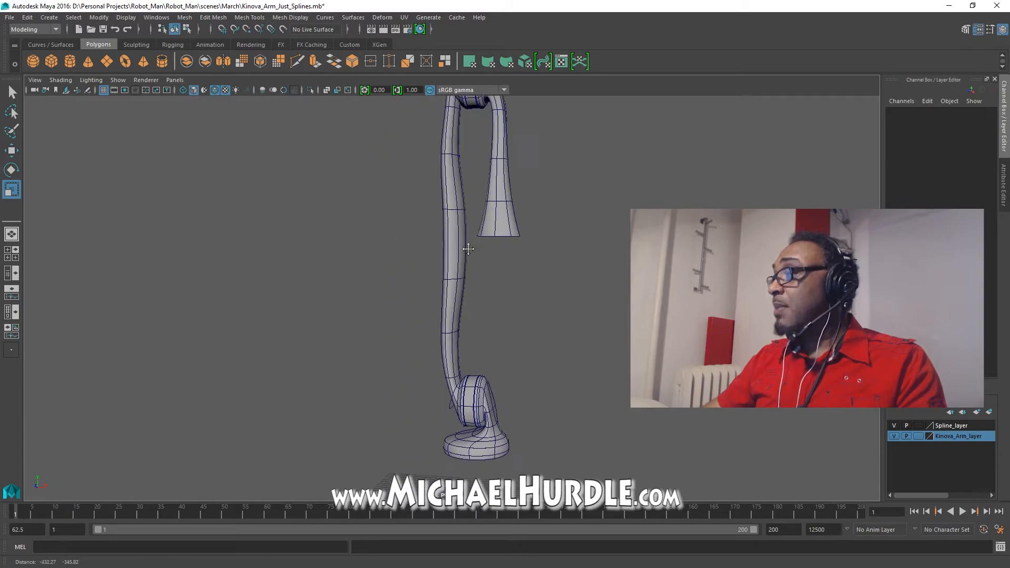
- Create a polygon sphere centred on the grid beneath the arm, scaled to about 413
alt+right_drag(468, 249, 361, 251)
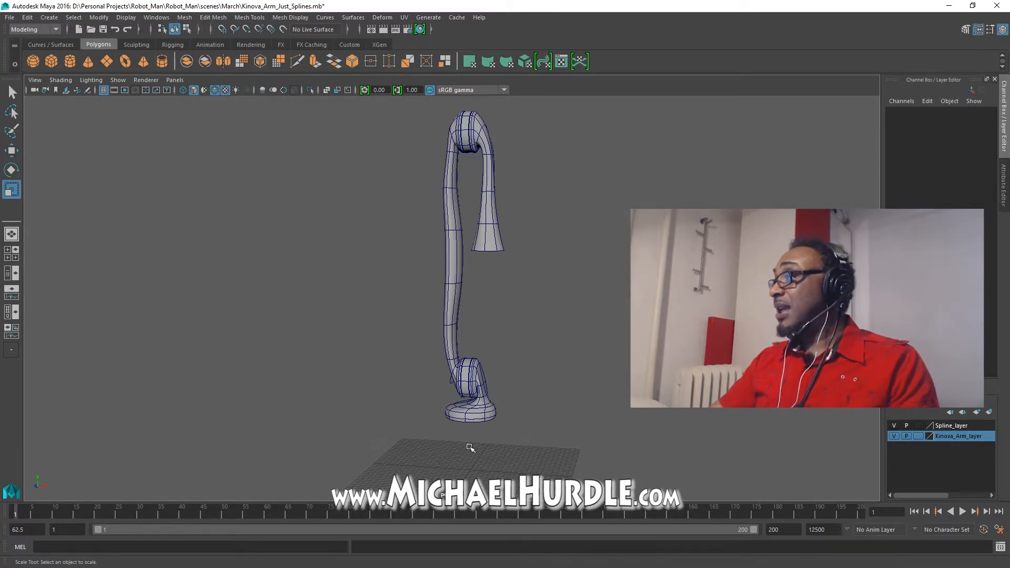
mouse_move(549, 365)
alt+mouse_down()
mouse_move(550, 354)
mouse_move(354, 356)
mouse_move(382, 377)
mouse_move(530, 247)
mouse_move(417, 300)
mouse_move(428, 386)
mouse_move(531, 373)
alt+mouse_up()
click(33, 61)
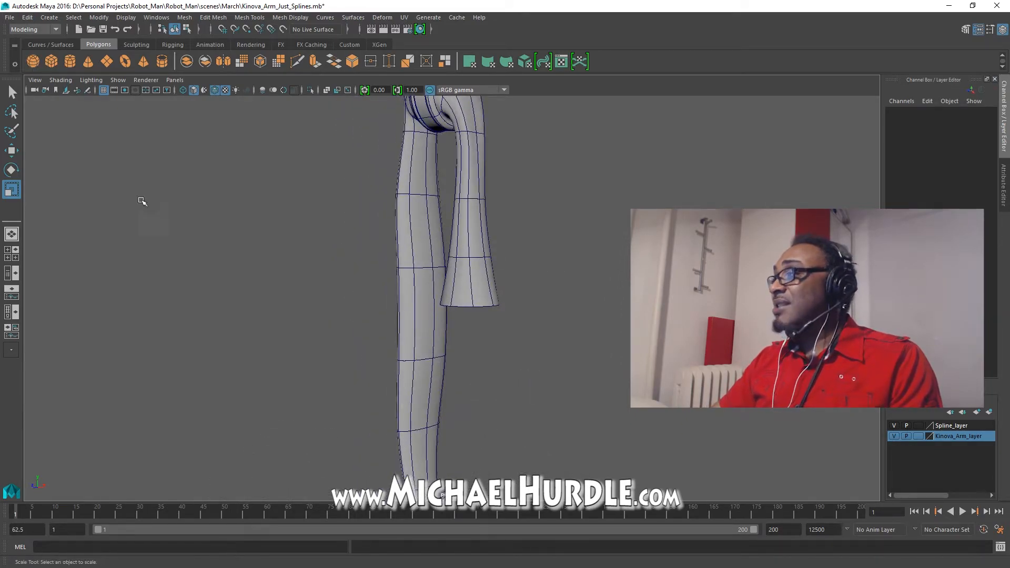
alt+right_drag(546, 317, 220, 269)
drag(450, 450, 499, 437)
- In the front view, move the sphere up to the hanging segment's open end, at about X 182, Y 1977
key(space)
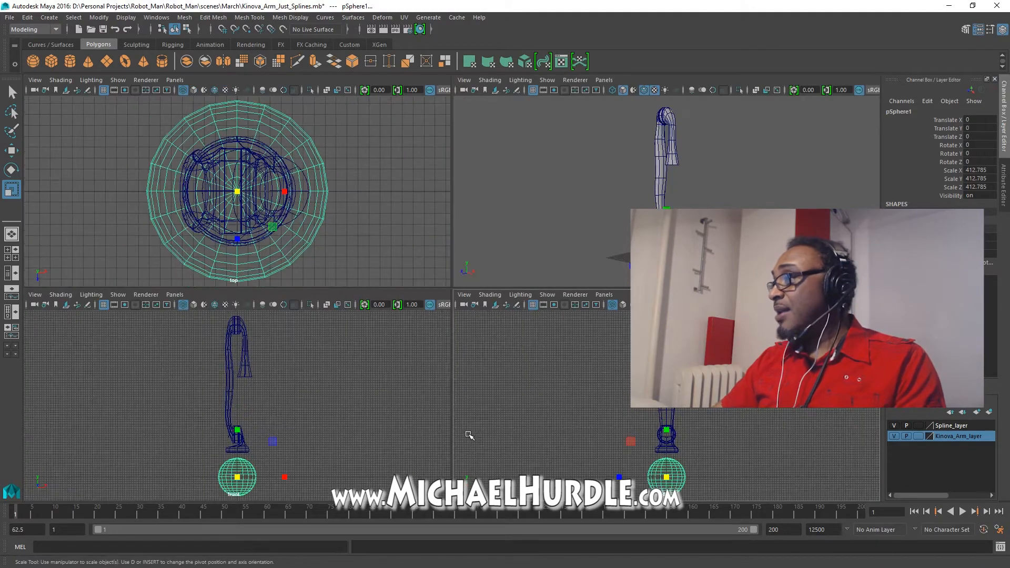
key(space)
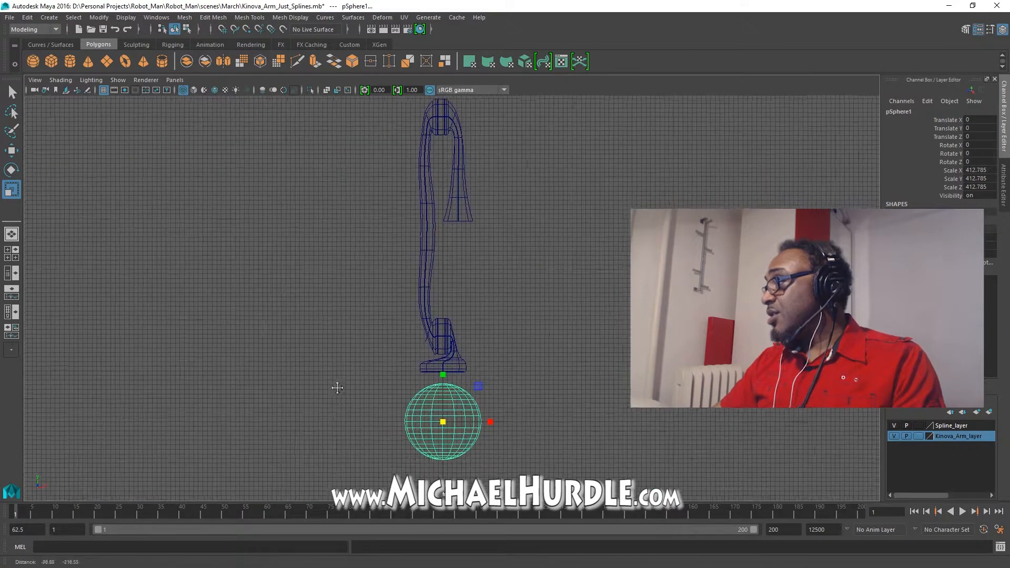
alt+middle_drag(342, 395, 286, 372)
key(w)
mouse_move(383, 397)
mouse_down()
mouse_move(415, 236)
mouse_move(399, 214)
mouse_up()
ctrl+alt+drag(351, 127, 474, 274)
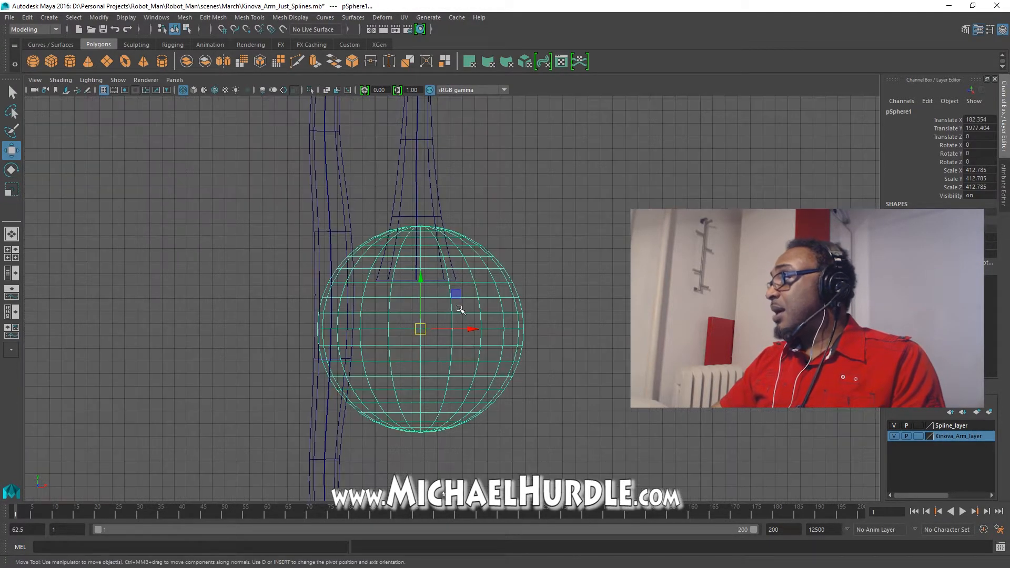
- Scale the sphere uniformly to about 160 and centre it on the hanging segment's open end, at about X 168, Y 2158
key(r)
drag(420, 330, 314, 315)
key(w)
drag(420, 329, 418, 283)
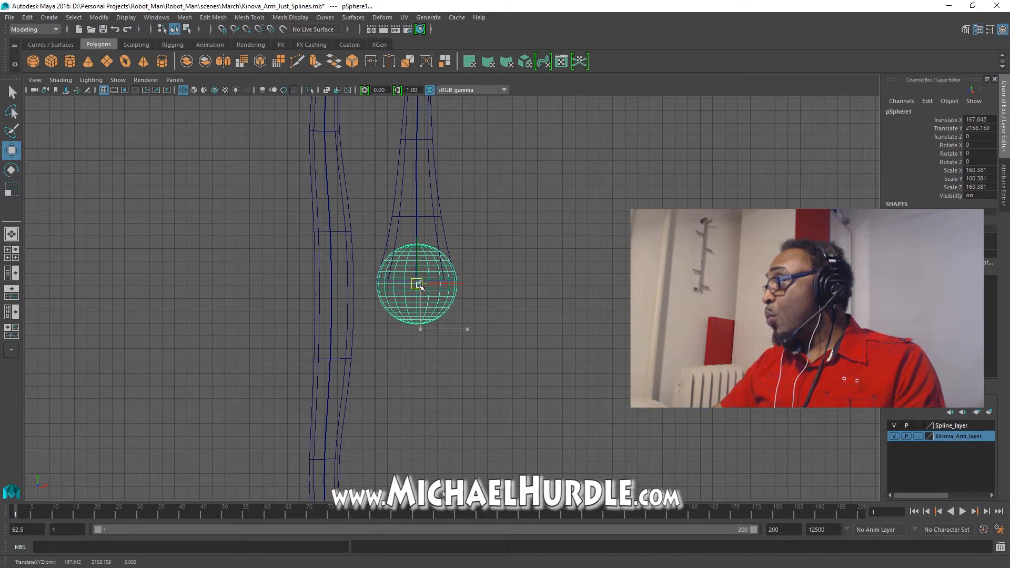
key(space)
key(space)
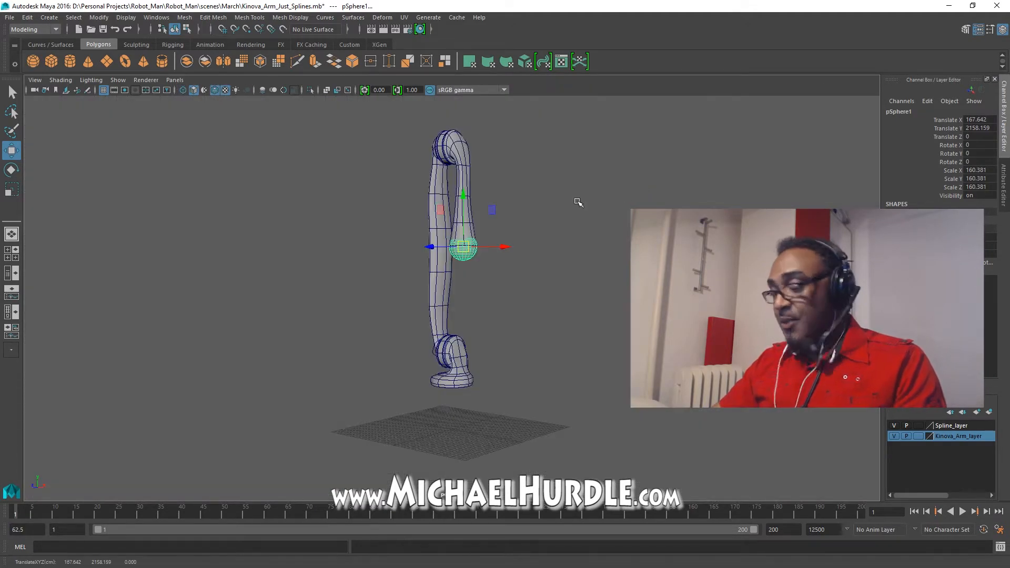
- Switch the sphere to face selection and select the horizontal face loop just below the segment's rim
key(f)
mouse_move(544, 311)
alt+mouse_down()
mouse_move(464, 313)
mouse_move(526, 316)
alt+mouse_up()
click(633, 313)
alt+right_drag(531, 313, 505, 322)
right_drag(477, 254, 474, 284)
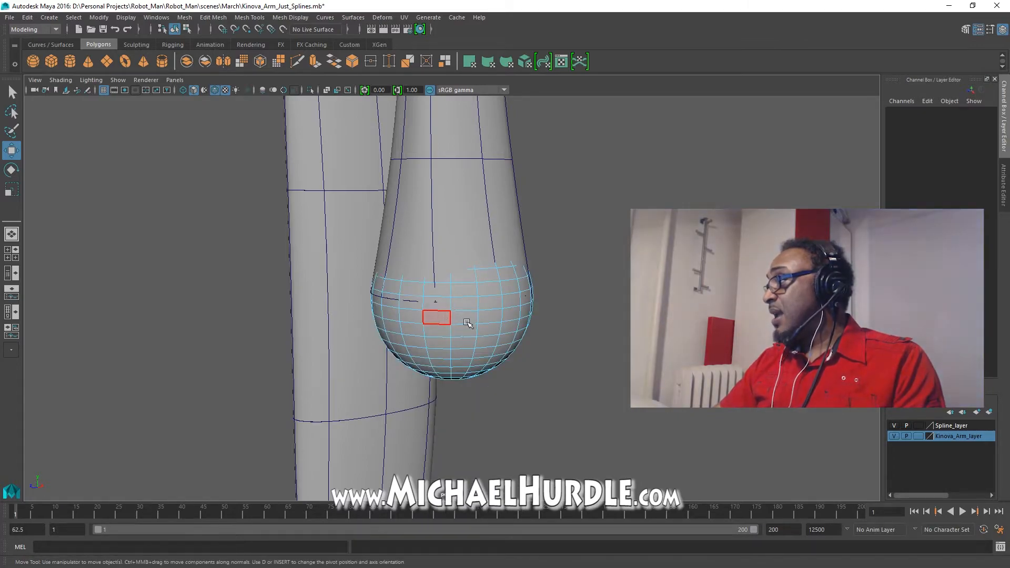
click(438, 317)
key(q)
shift+double_click(465, 316)
click(465, 315)
shift+double_click(446, 317)
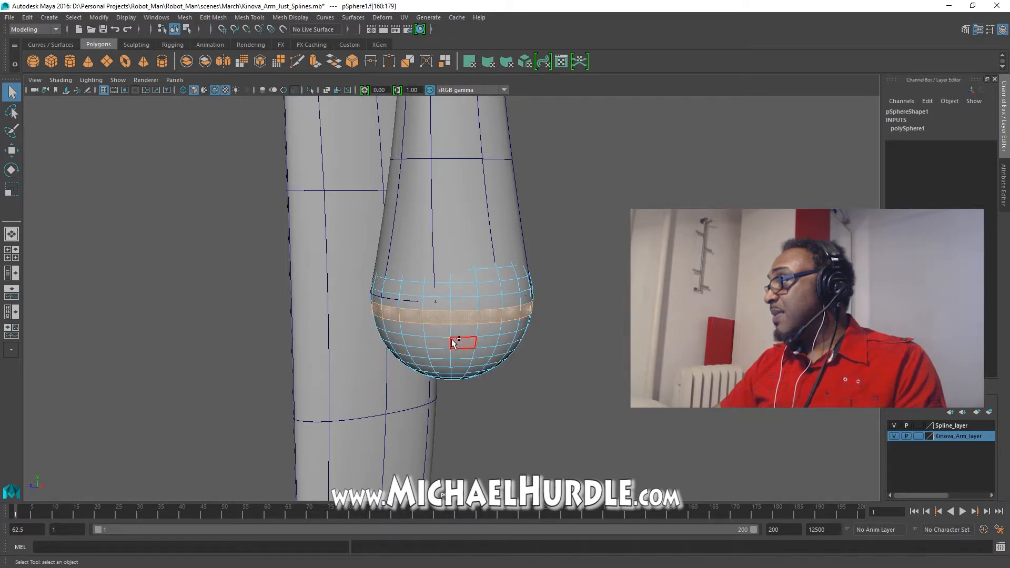
- Add two more horizontal face loops to the selection, taking every other row down the sphere's lower half
shift+click(468, 342)
shift+double_click(441, 343)
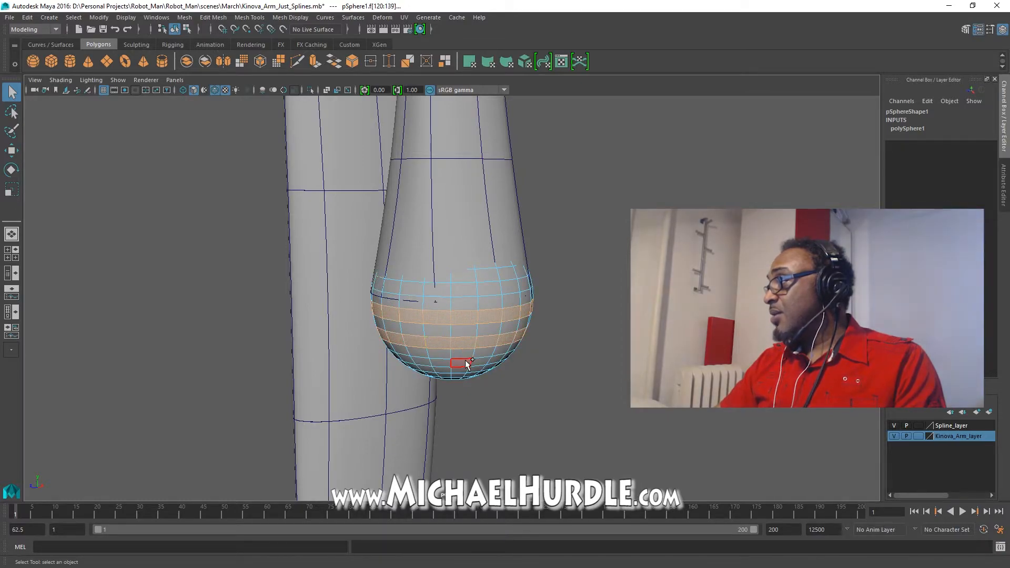
shift+double_click(466, 361)
key(ctrl+z)
shift+click(465, 363)
shift+double_click(445, 366)
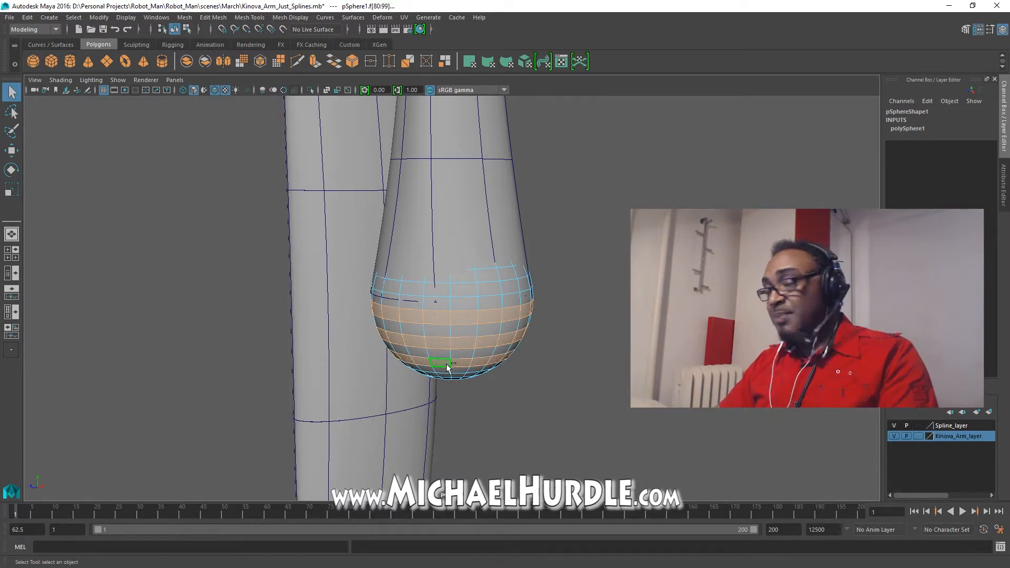
- Extrude the three selected face loops and inset them into narrower bands
key(ctrl+e)
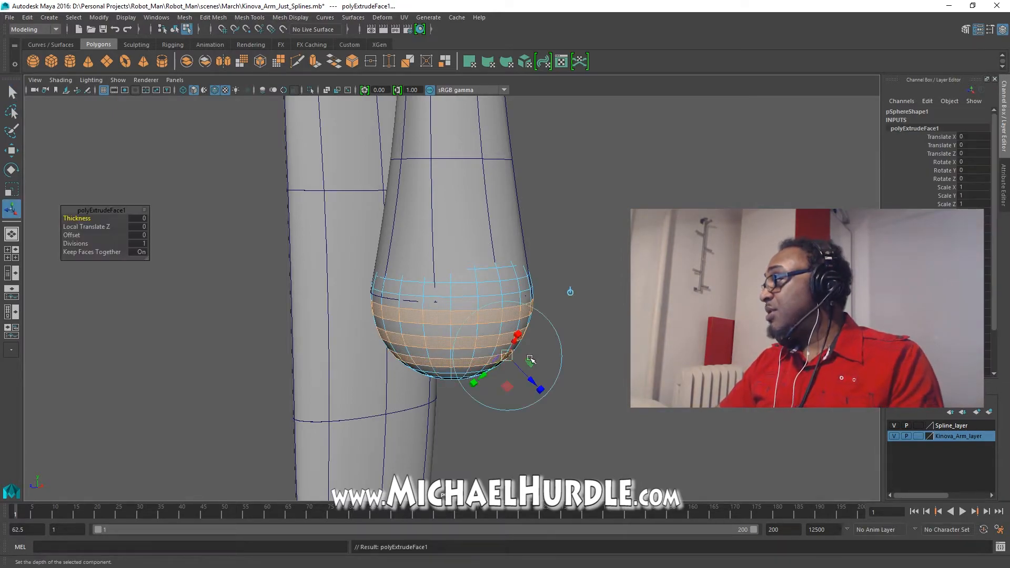
alt+drag(556, 363, 508, 362)
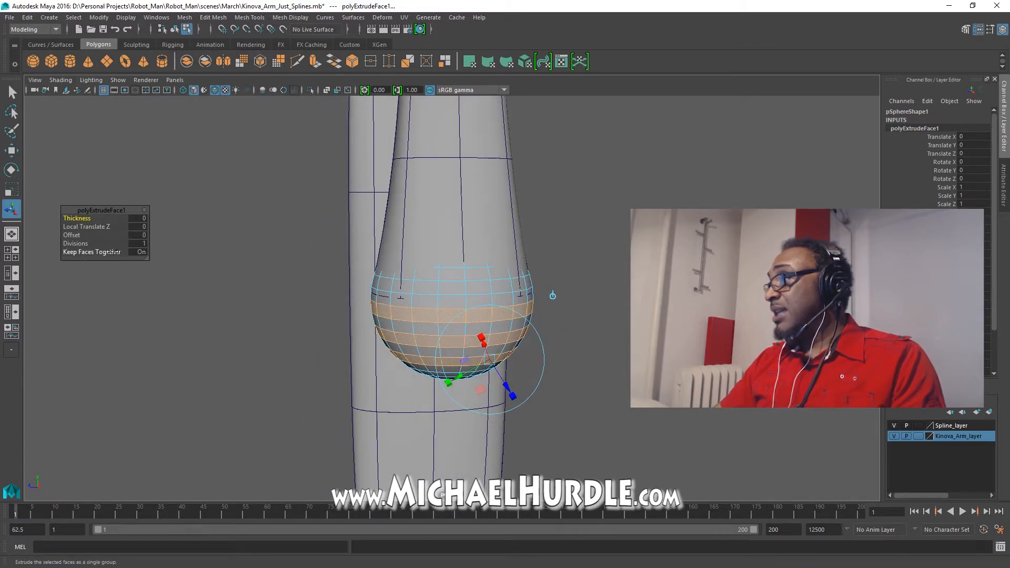
alt+drag(513, 397, 507, 369)
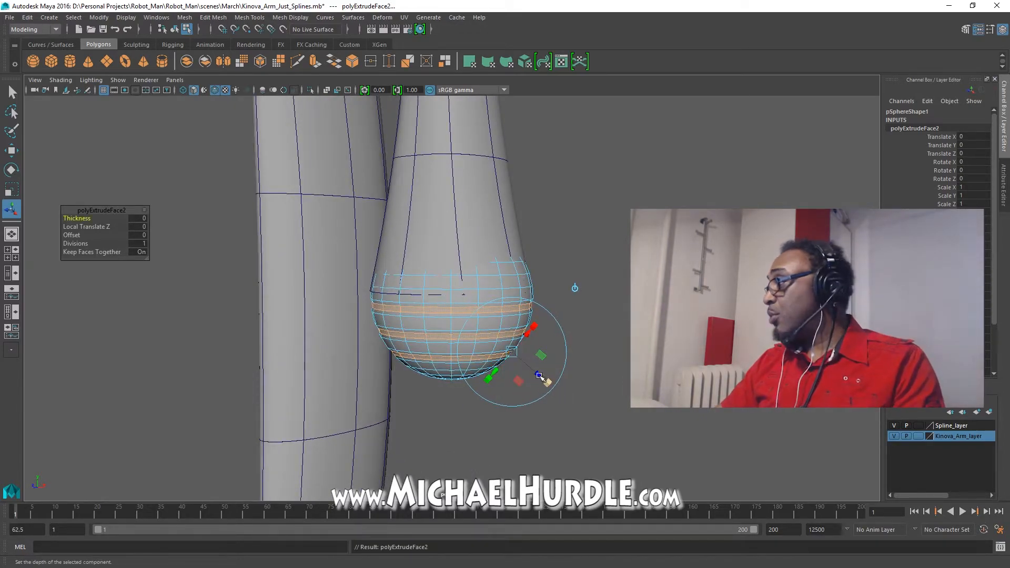
- Extrude the narrow bands inward with a Local Translate Z of -12.27, and return the sphere to object mode
key(ctrl+e)
mouse_move(532, 368)
mouse_down()
mouse_move(548, 381)
mouse_move(534, 367)
mouse_up()
right_drag(513, 254, 565, 241)
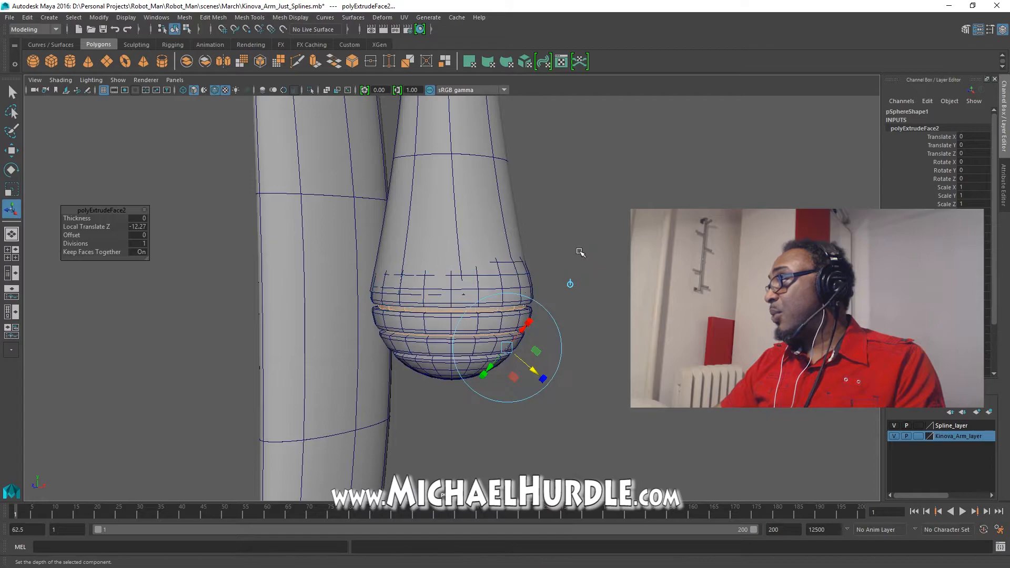
click(626, 320)
- Examine the grooved end cap up close and the whole arm from several sides
alt+drag(626, 321, 572, 327)
alt+right_drag(571, 327, 189, 310)
alt+drag(392, 308, 436, 418)
alt+right_drag(592, 340, 232, 323)
alt+middle_drag(415, 345, 378, 253)
alt+right_drag(378, 253, 618, 277)
alt+middle_drag(414, 216, 528, 313)
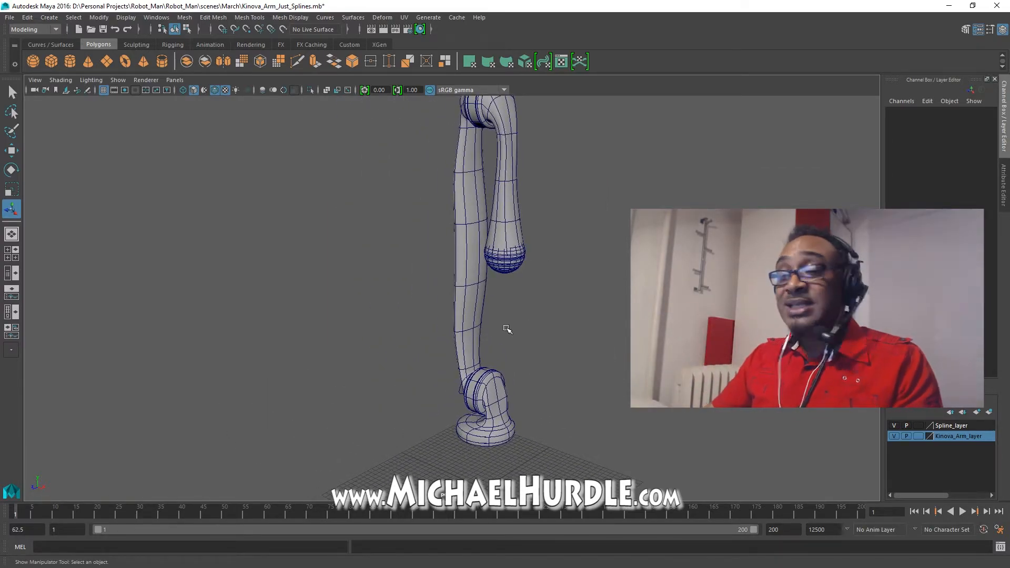
- Open the scene Kinova_Arm_Stage_10.mb without saving the changes to the current scene
click(9, 17)
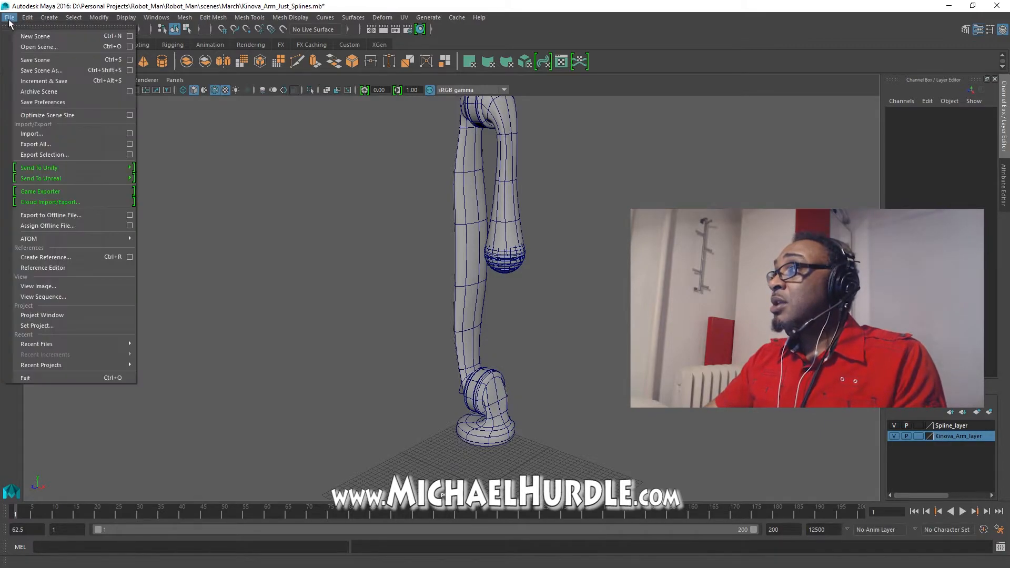
click(37, 40)
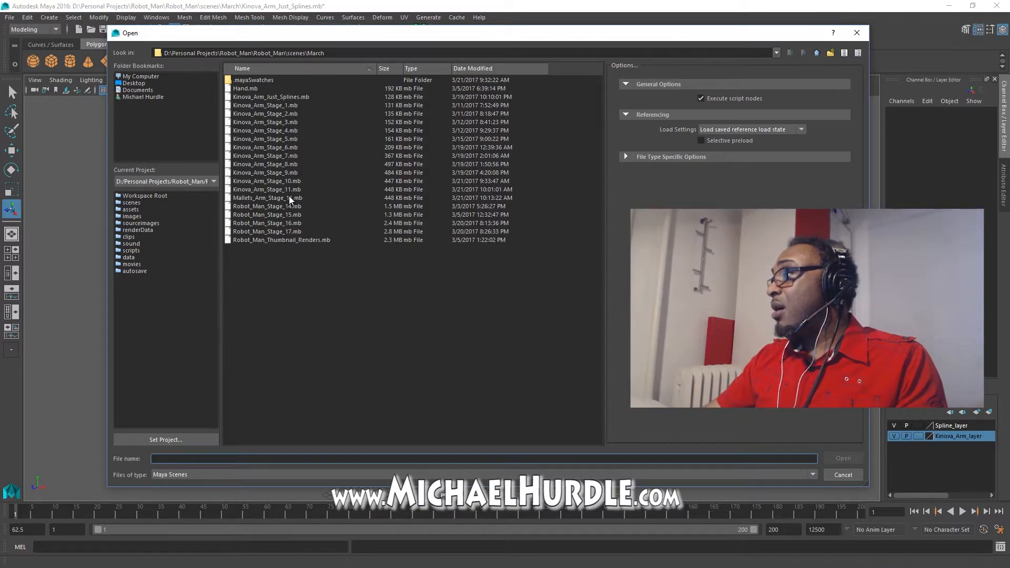
click(288, 182)
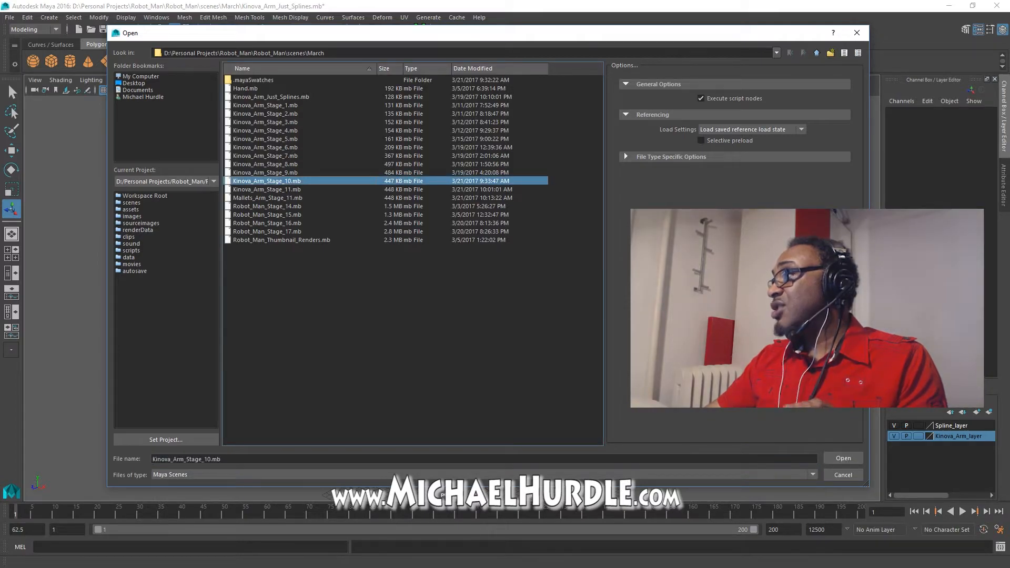
click(841, 457)
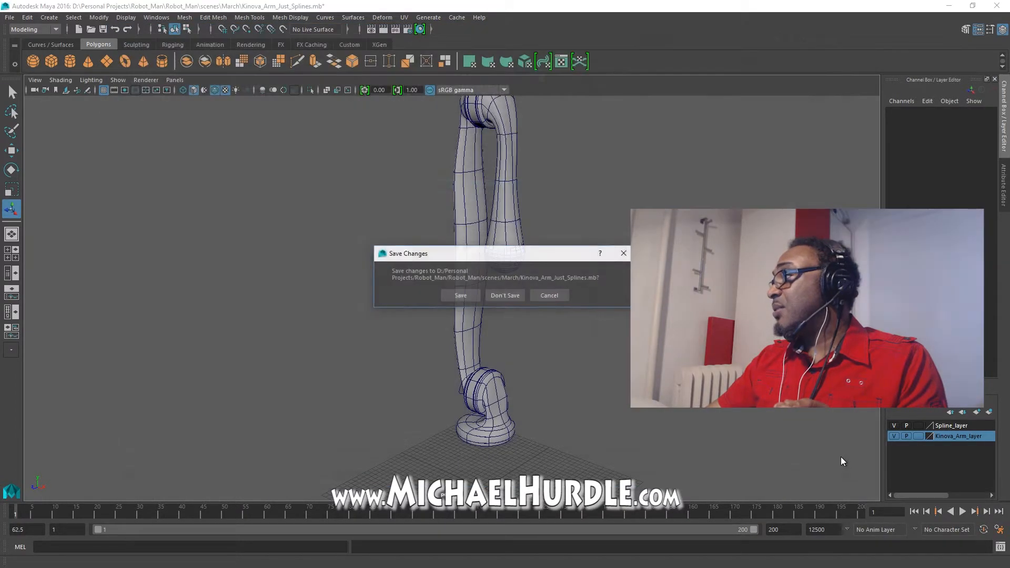
click(499, 293)
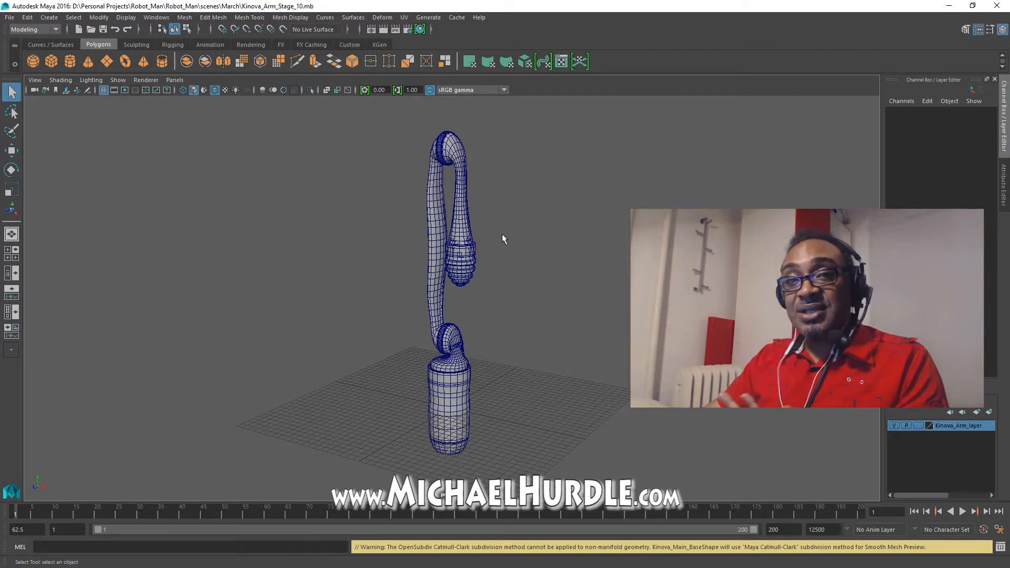
- Rotate Kinova_Neck_Spinner about its Y axis to about 50.6 degrees
key(alt+v)
key(alt+shift+v)
key(r)
key(e)
drag(459, 431, 388, 427)
key(ctrl+z)
mouse_move(480, 421)
mouse_down()
mouse_move(447, 421)
mouse_move(514, 417)
mouse_move(457, 412)
mouse_move(495, 415)
mouse_up()
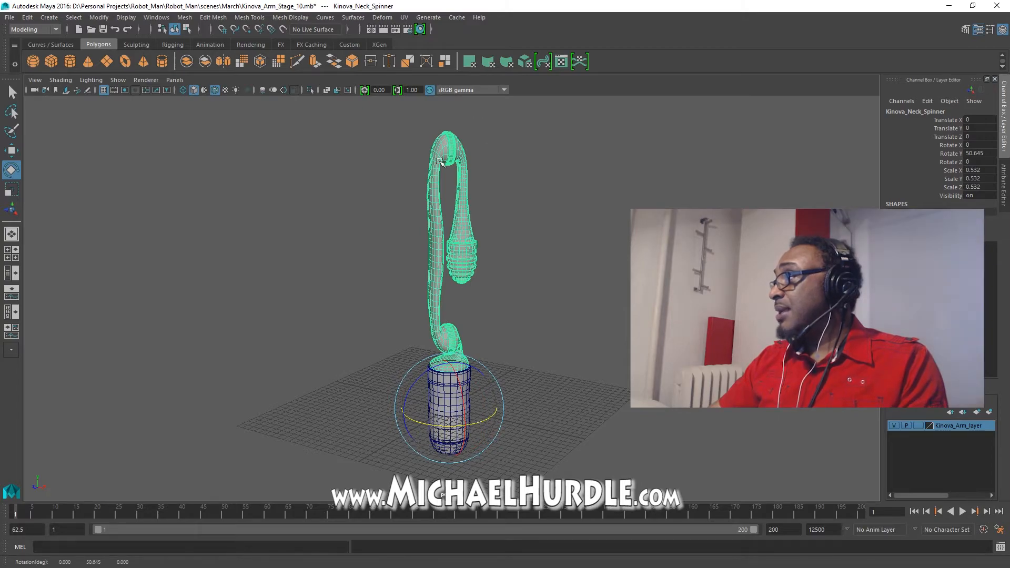
- Rotate Stick_Head_Base about the upper joint until the hanging segment points sideways, roughly horizontal
click(463, 157)
drag(465, 153, 469, 187)
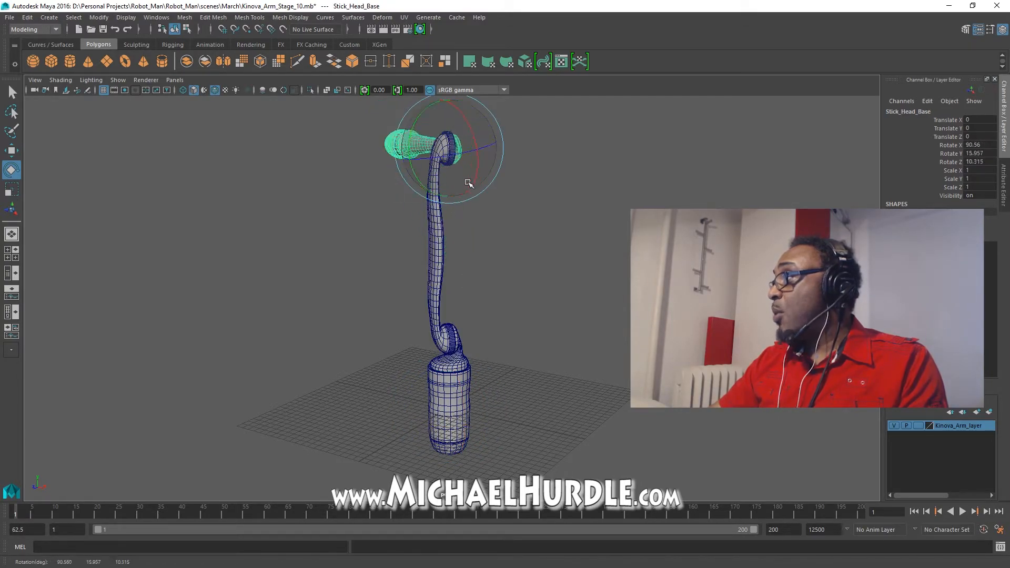
key(ctrl+z)
alt+drag(466, 152, 415, 147)
drag(438, 110, 426, 279)
- Rotate Long_Arm about the lower joint until it lies nearly horizontal, and select Kinova_Main_Base
click(446, 295)
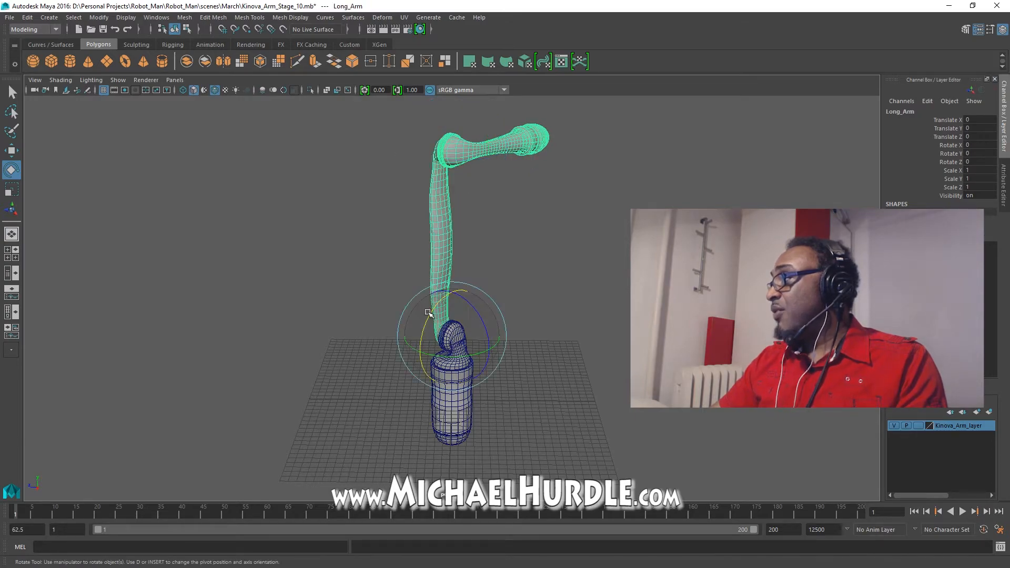
drag(432, 313, 408, 371)
click(436, 431)
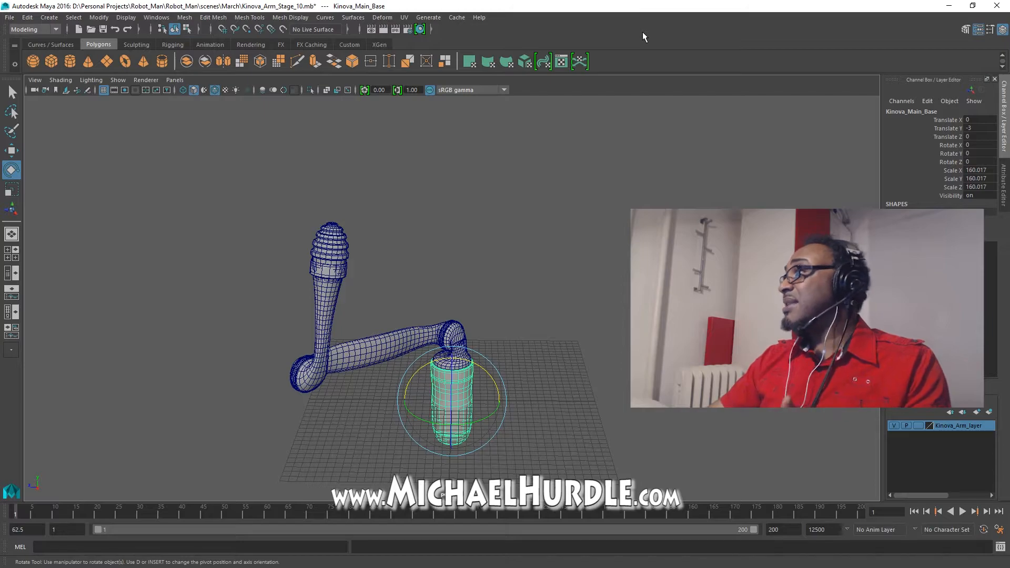
- Rotate Stick_Head_Base about its X axis to about 150.6 degrees
alt+drag(307, 293, 391, 284)
click(580, 318)
click(588, 318)
drag(588, 318, 515, 267)
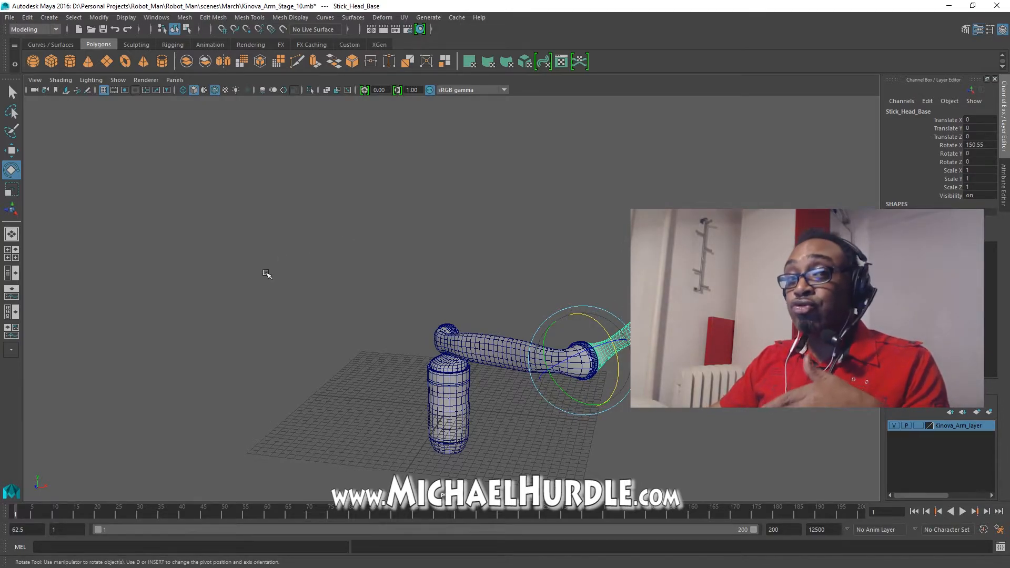
- Open the scene Kinova_Arm_Stage_11.mb, discarding the pose changes in the current scene
click(2, 17)
click(15, 43)
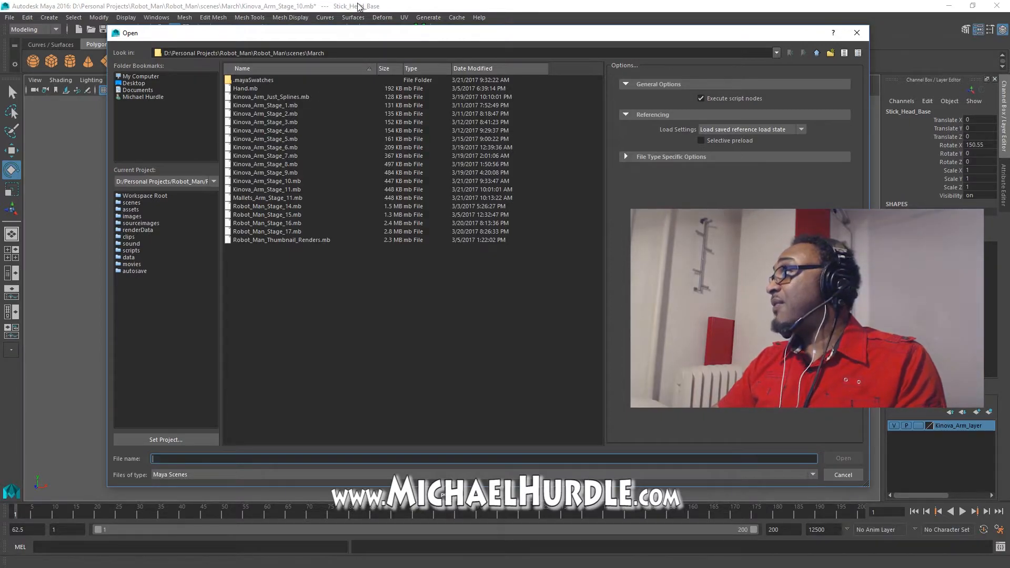
click(300, 190)
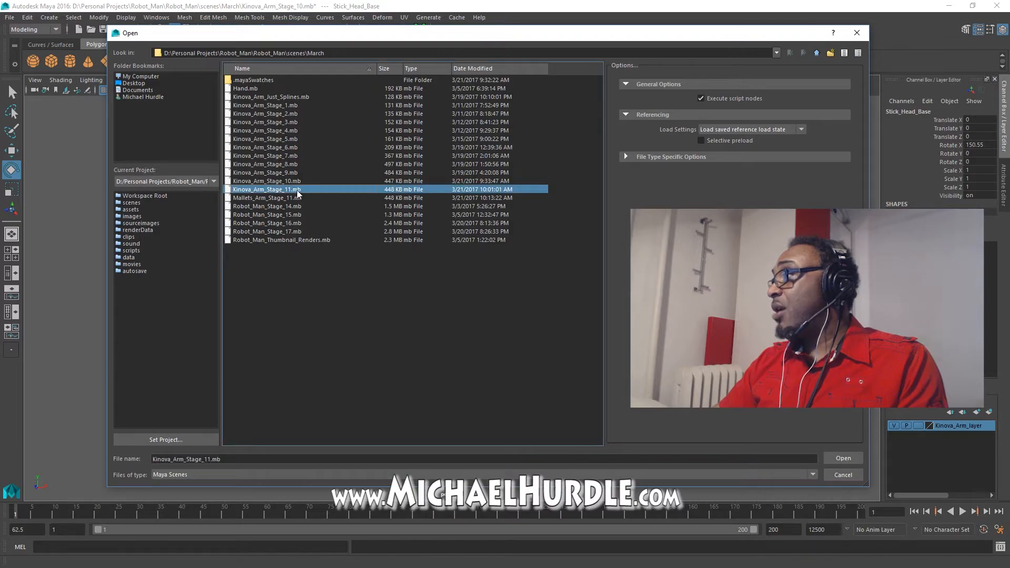
click(844, 457)
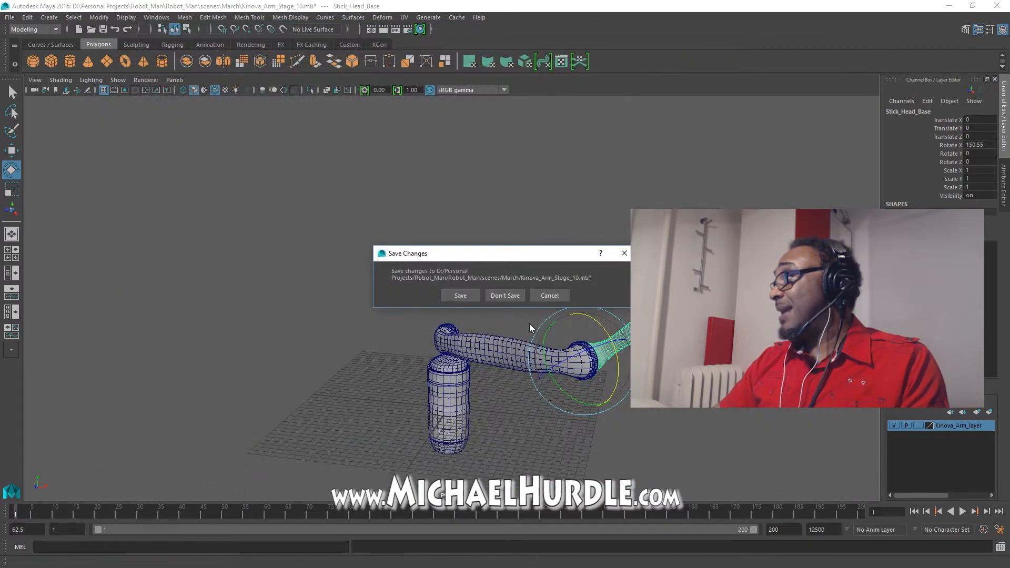
click(503, 295)
- Show the whole arm in the enlarged perspective view and select its base, Kinova_Main_Base
key(space)
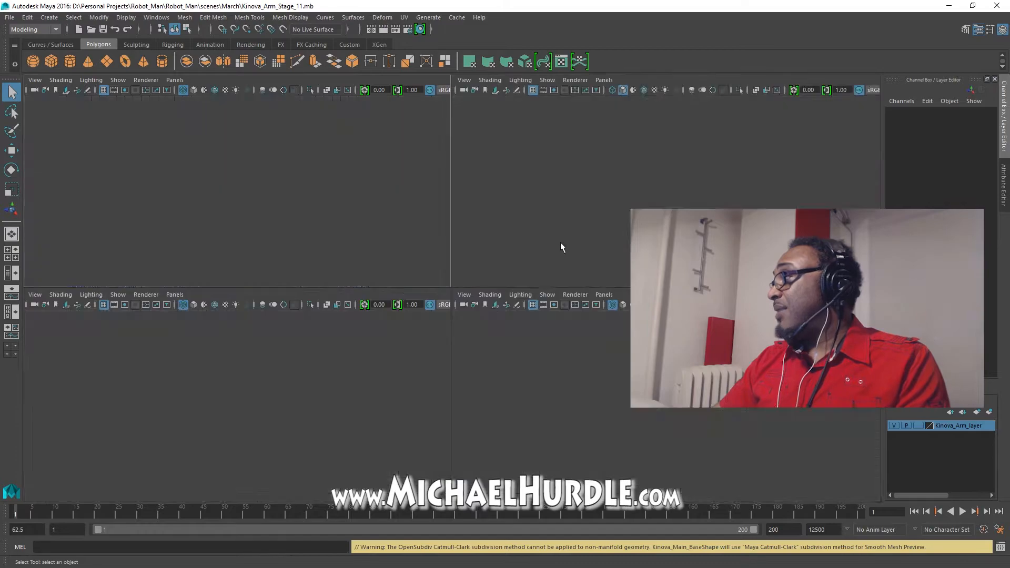
key(space)
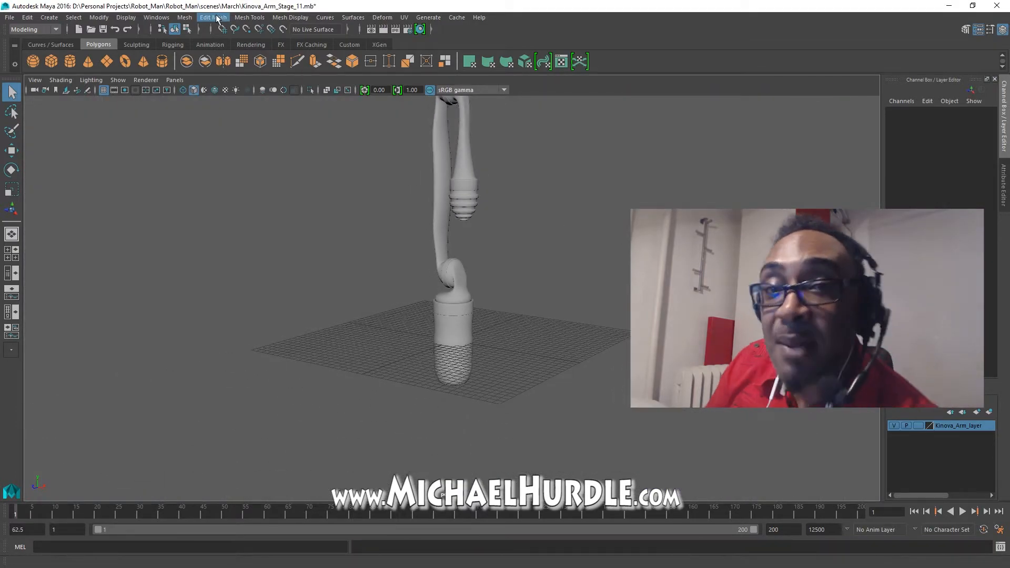
alt+middle_drag(316, 145, 316, 198)
click(453, 382)
key(Up)
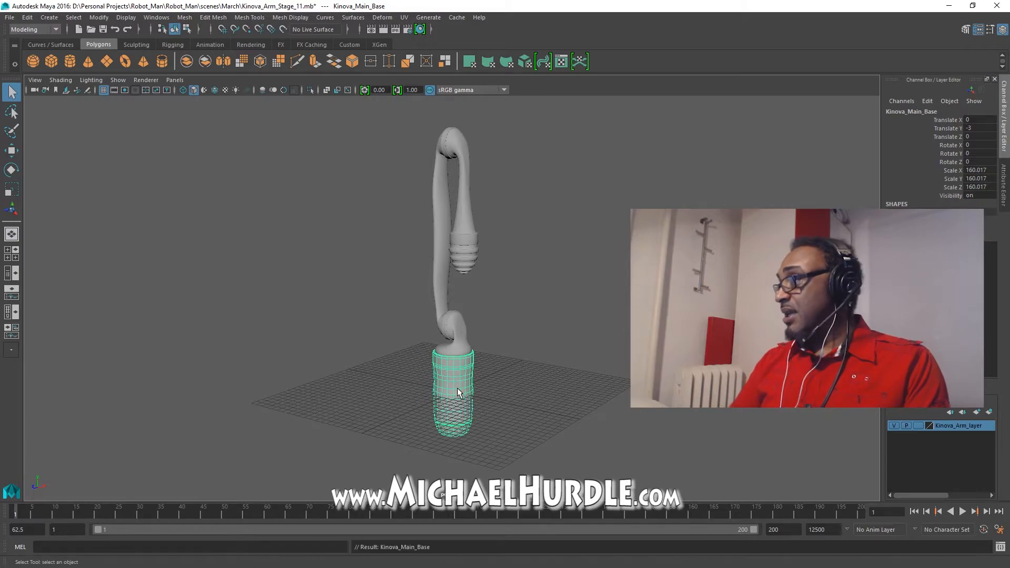
- Open the scene Robot_Man_Stage_14.mb, discarding the changes in the current arm scene, and view the robot from the front
click(9, 18)
click(32, 47)
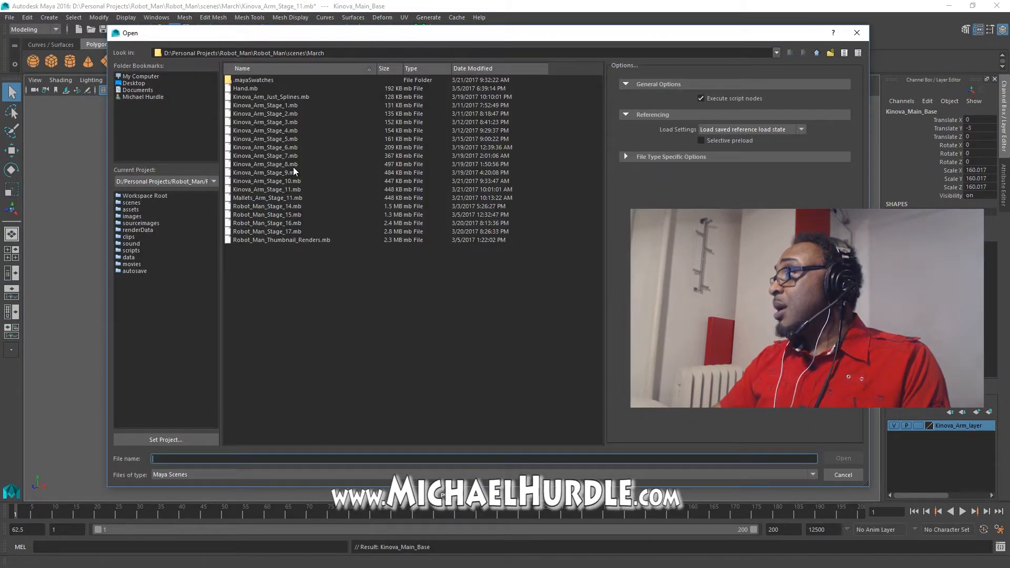
click(282, 207)
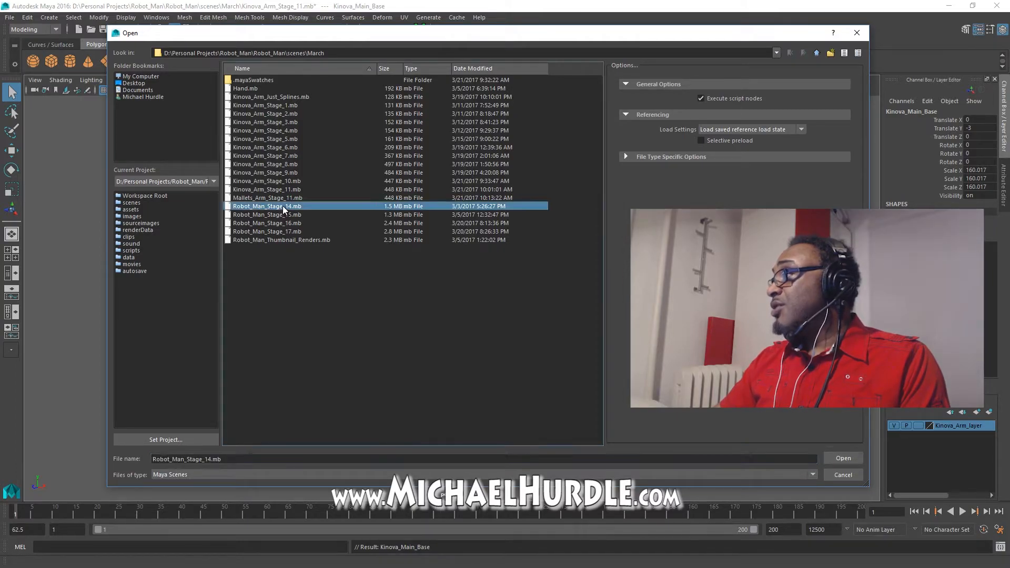
click(857, 459)
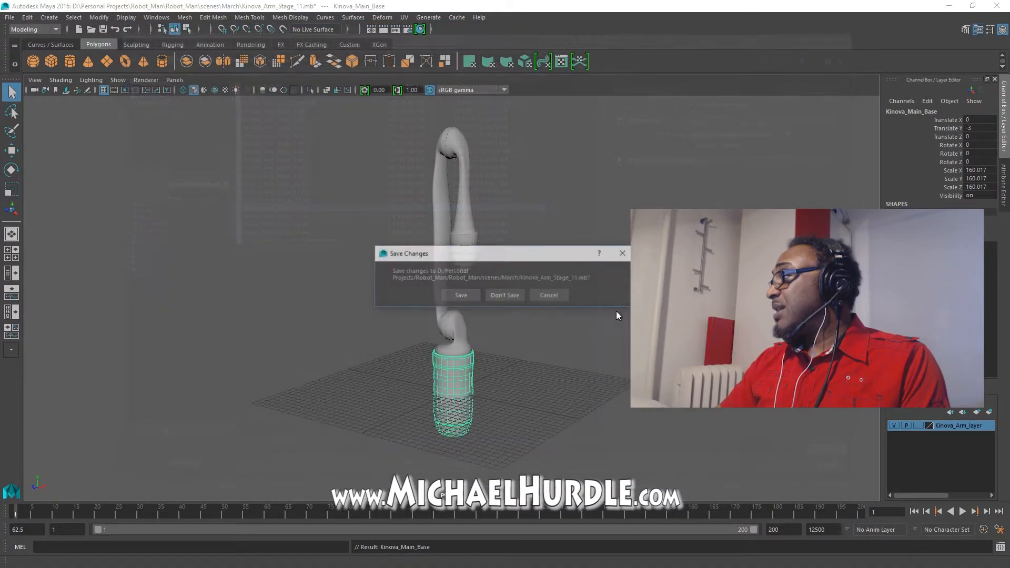
click(516, 298)
alt+drag(447, 295, 583, 301)
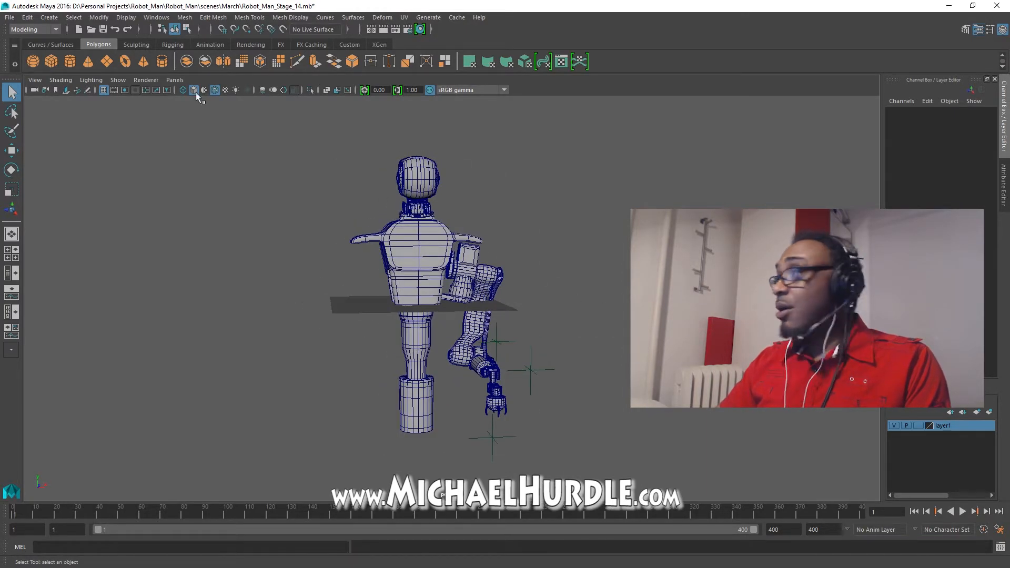
- Open the scene Robot_Man_Stage_16.mb without saving the changes to the current scene
click(6, 19)
click(17, 46)
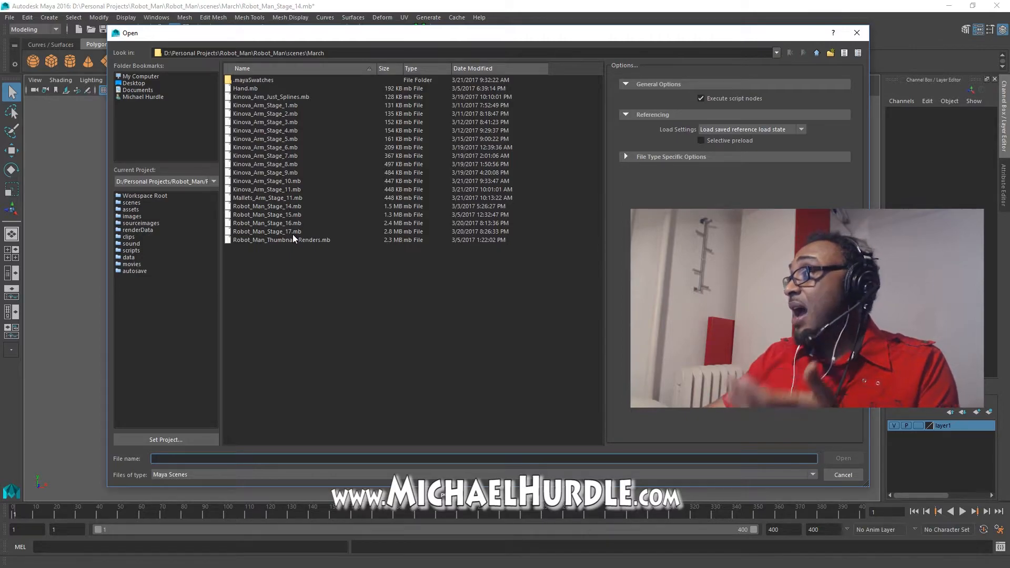
click(291, 222)
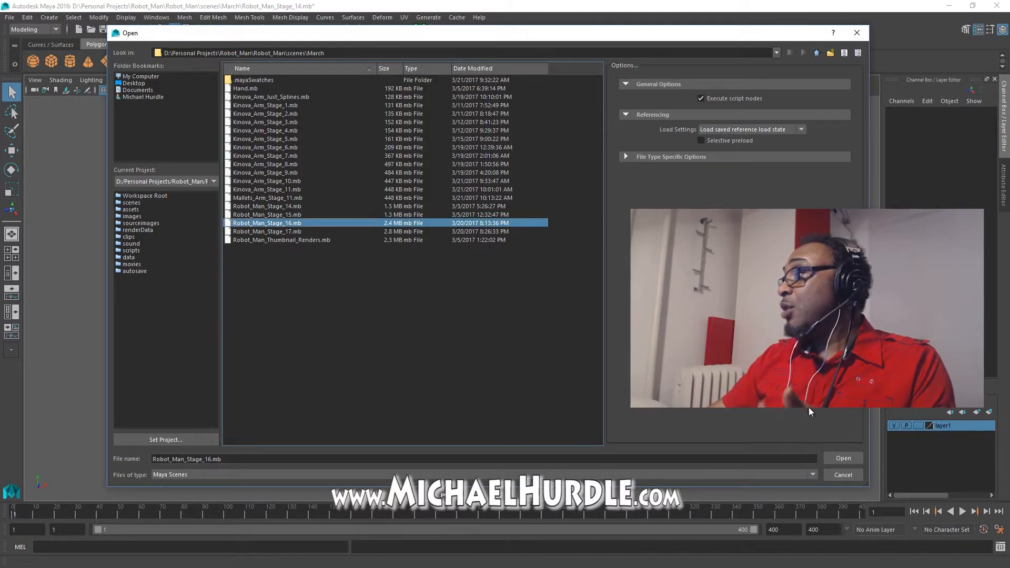
click(843, 459)
click(514, 292)
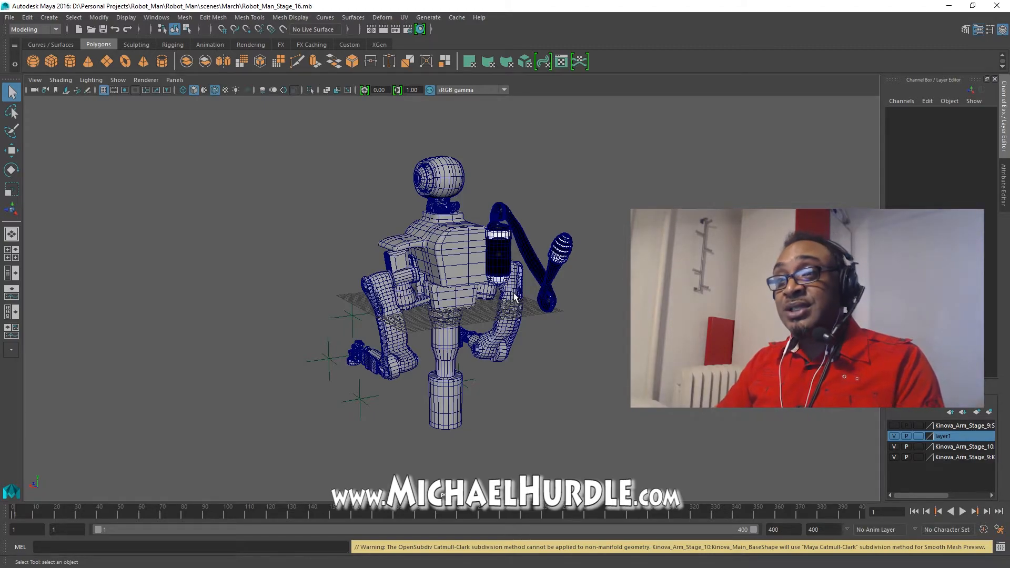
- Inspect the Kinova arm attached to the robot's back and select its Kinova_Main_Base
alt+drag(587, 176, 473, 324)
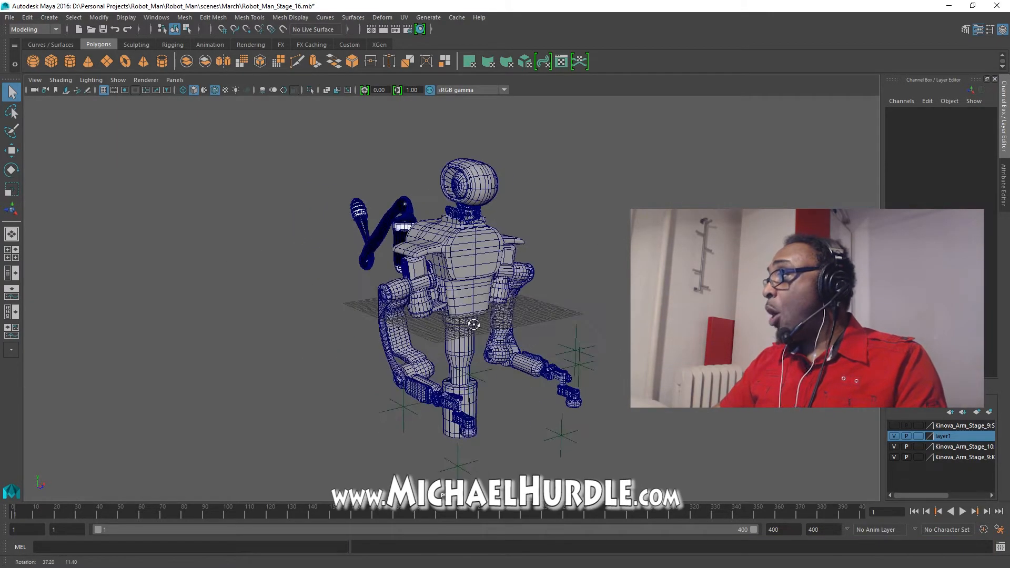
scroll(473, 324, up, 4)
alt+drag(284, 302, 563, 348)
click(540, 233)
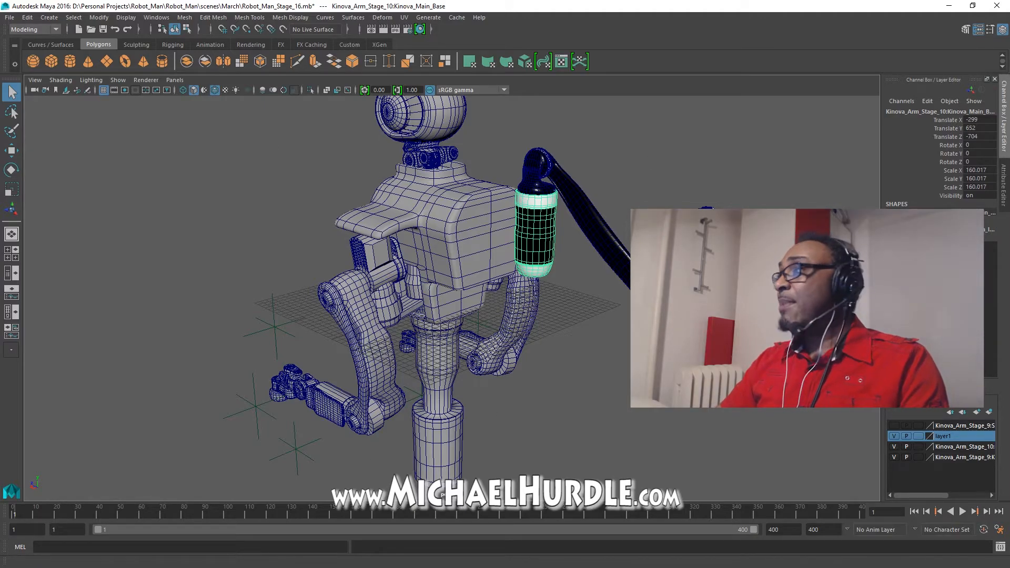
- Open the scene Robot_Man_Stage_17.mb, discarding the current changes, and close the Hypershade window to view the robot
click(9, 17)
click(27, 38)
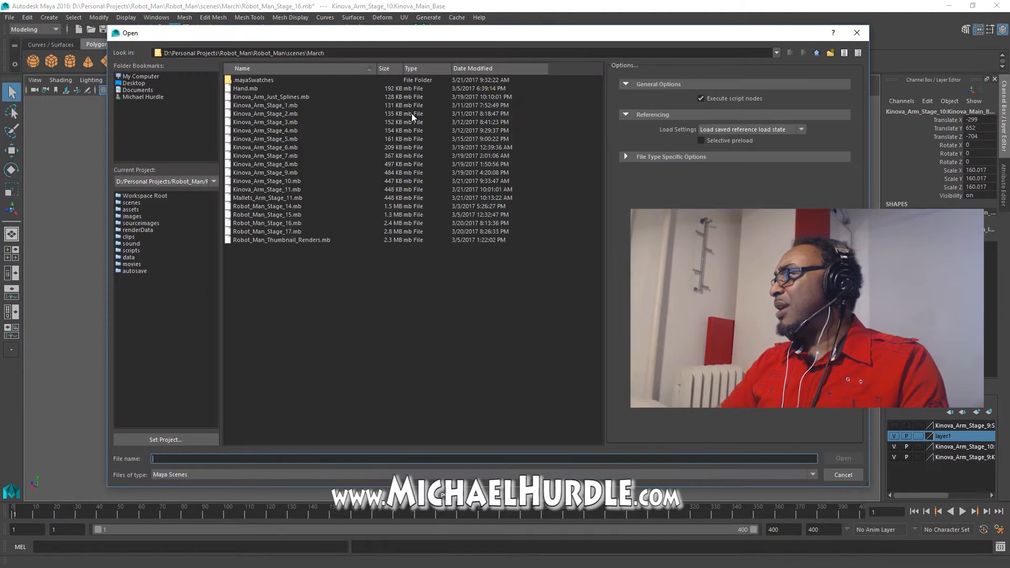
click(293, 233)
click(842, 458)
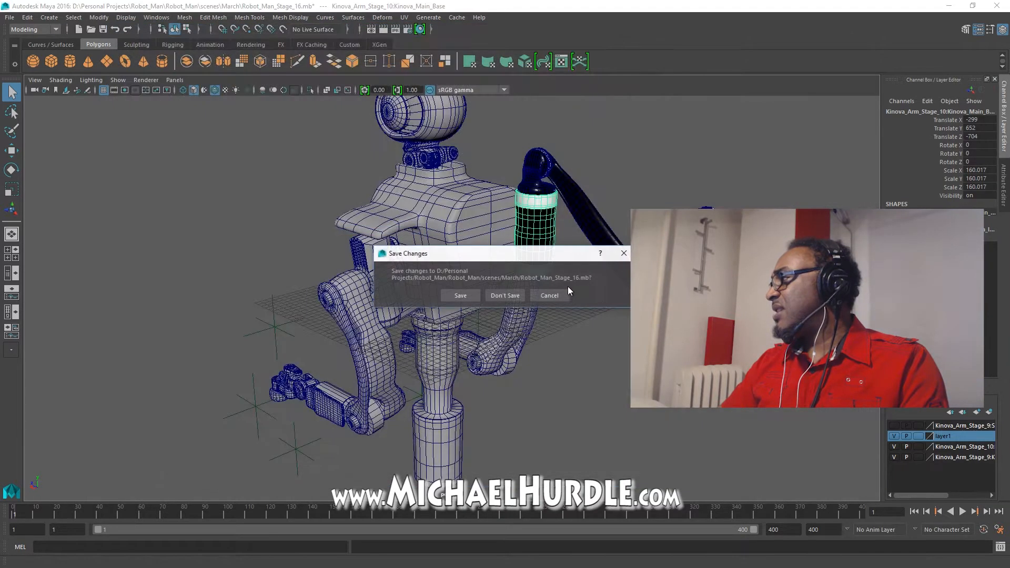
click(518, 293)
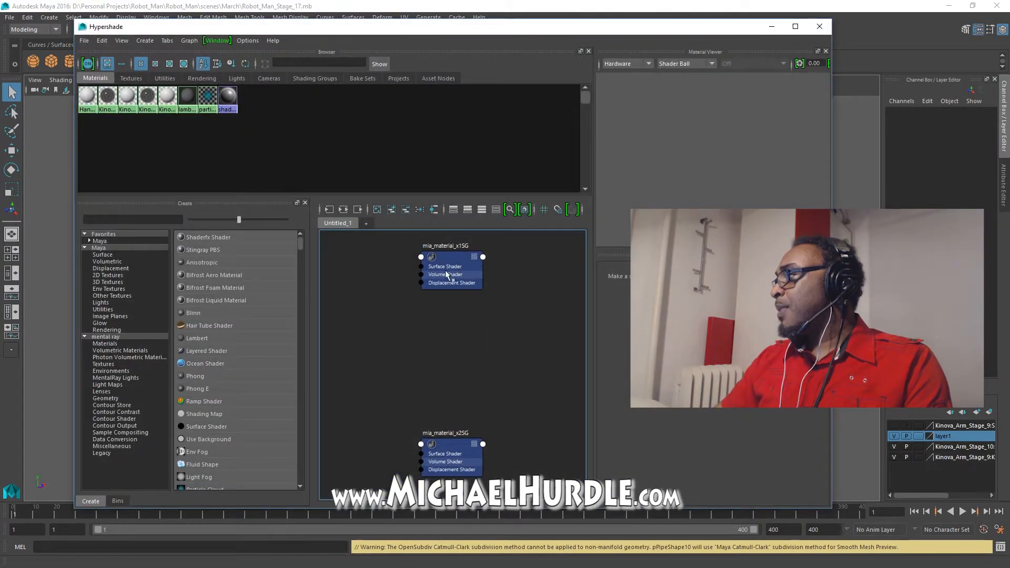
click(819, 26)
key(space)
key(space)
alt+drag(337, 200, 543, 214)
alt+middle_drag(543, 215, 567, 313)
alt+drag(567, 314, 530, 291)
- Rotate the robot's two front arms upward at their shoulders, starting with the left arm's Shoulder_Rotator_Group
click(493, 300)
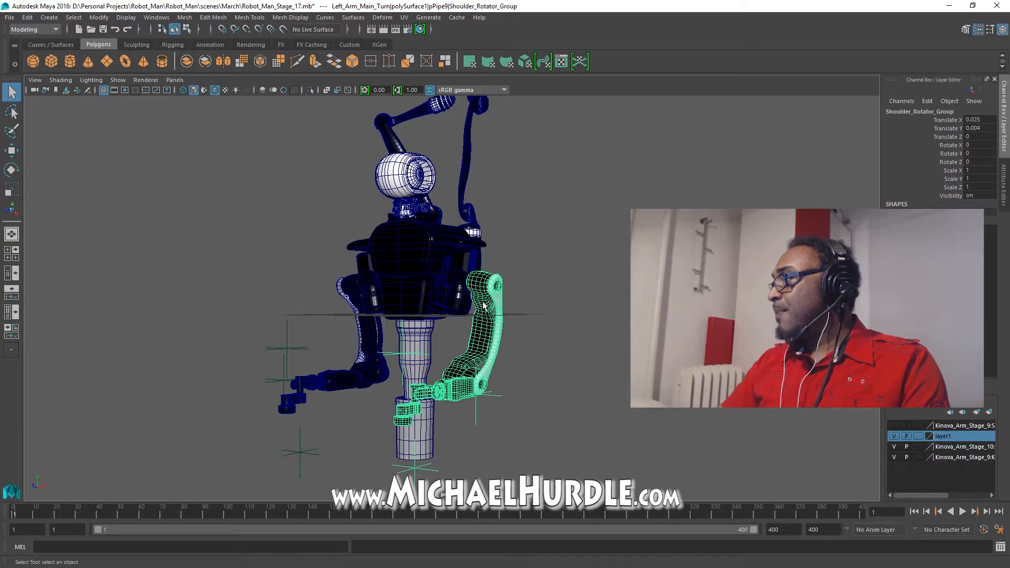
key(e)
drag(477, 309, 339, 358)
key(ctrl+z)
click(315, 303)
drag(344, 294, 405, 460)
- Try turning the robot's upper body, polySurface23, about its Y axis, and undo the turn
click(422, 335)
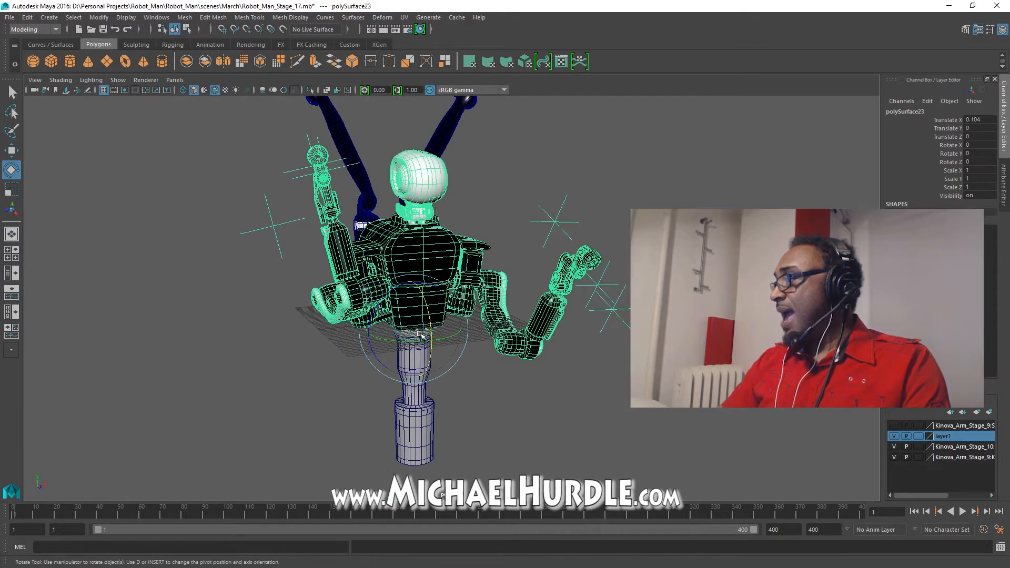
drag(415, 342, 471, 338)
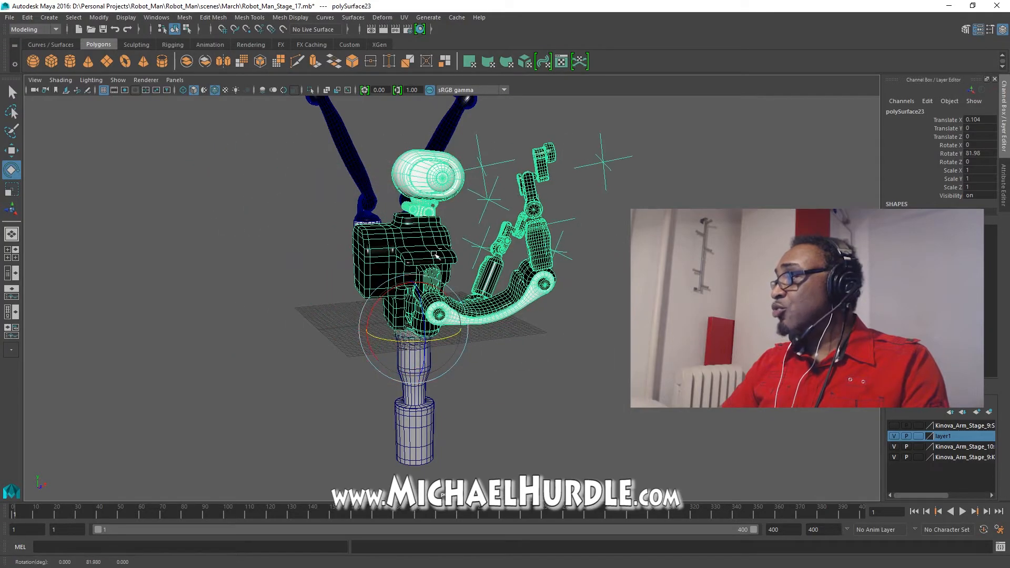
key(ctrl+z)
- Examine the posed robot and the two Kinova arms on its back from several sides
alt+drag(530, 275, 428, 342)
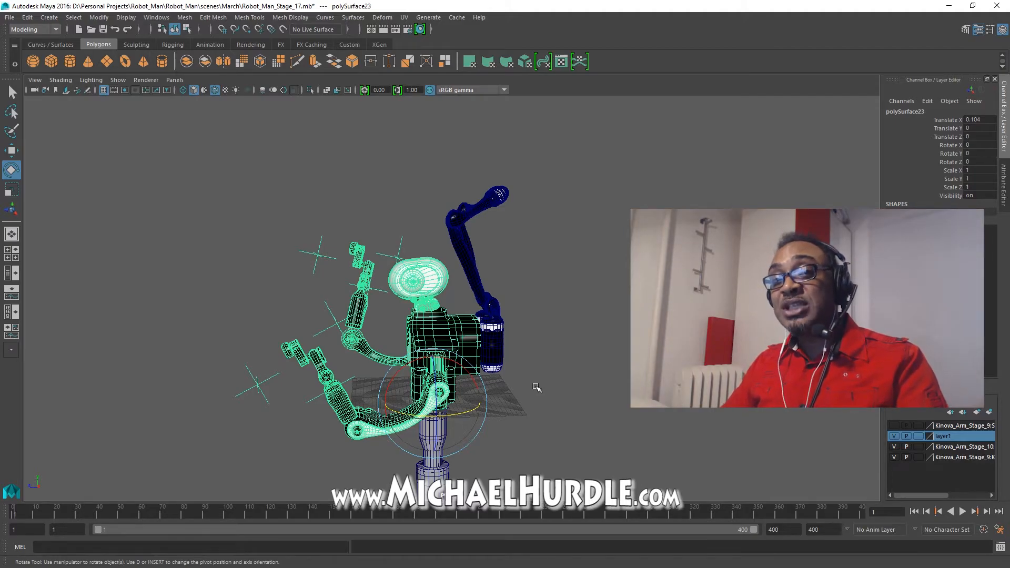
alt+drag(529, 341, 368, 310)
alt+right_drag(368, 311, 565, 323)
alt+middle_drag(565, 323, 442, 335)
alt+drag(441, 335, 490, 329)
alt+right_drag(489, 329, 507, 335)
alt+middle_drag(507, 335, 543, 293)
alt+drag(544, 293, 527, 307)
alt+drag(439, 342, 504, 370)
click(547, 365)
alt+right_drag(504, 370, 203, 294)
- Assign a plain matte grey favorite material to the whole robot, deselect it and close the Attribute Editor
drag(265, 197, 626, 431)
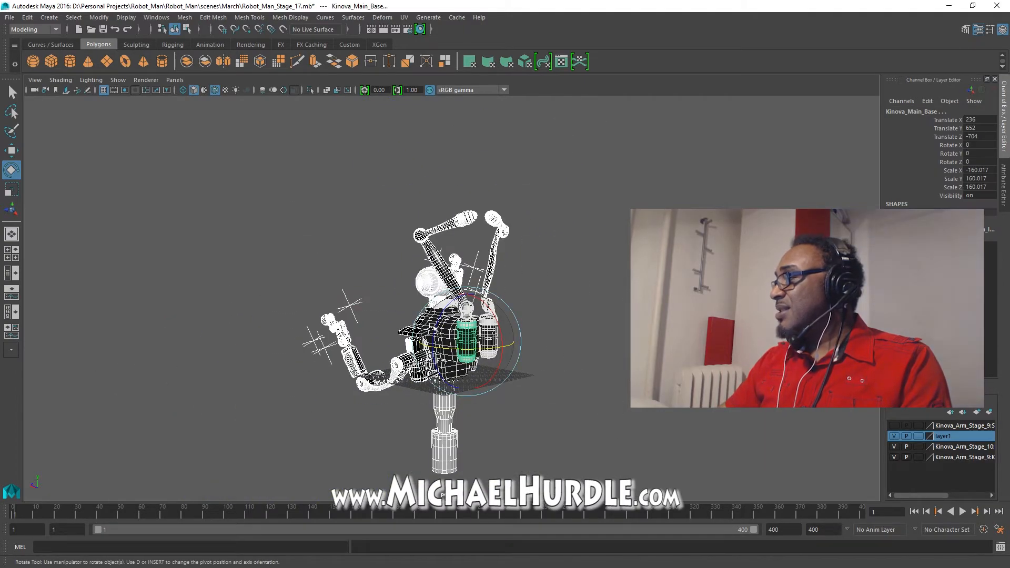
right_click(443, 495)
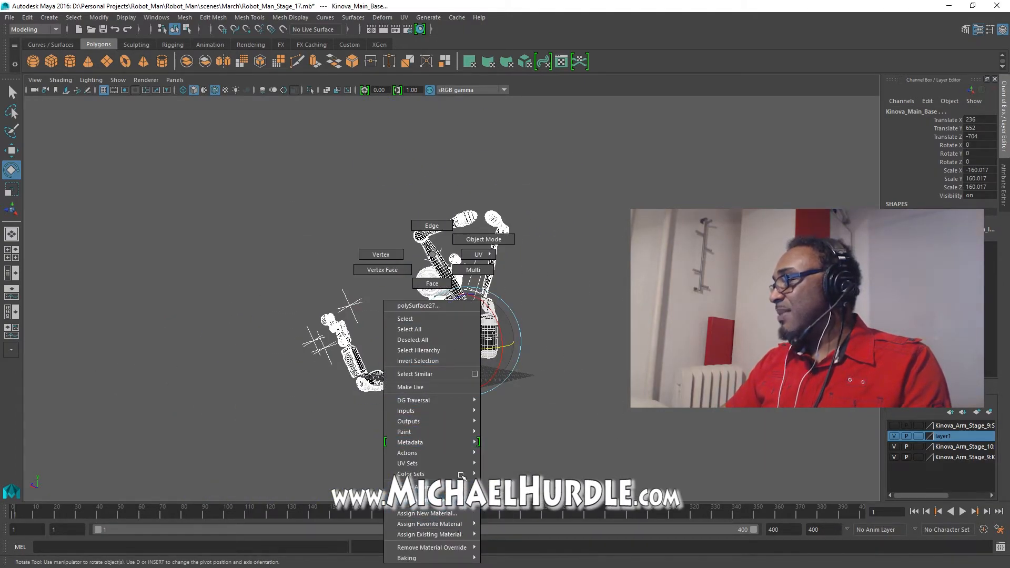
mouse_move(462, 526)
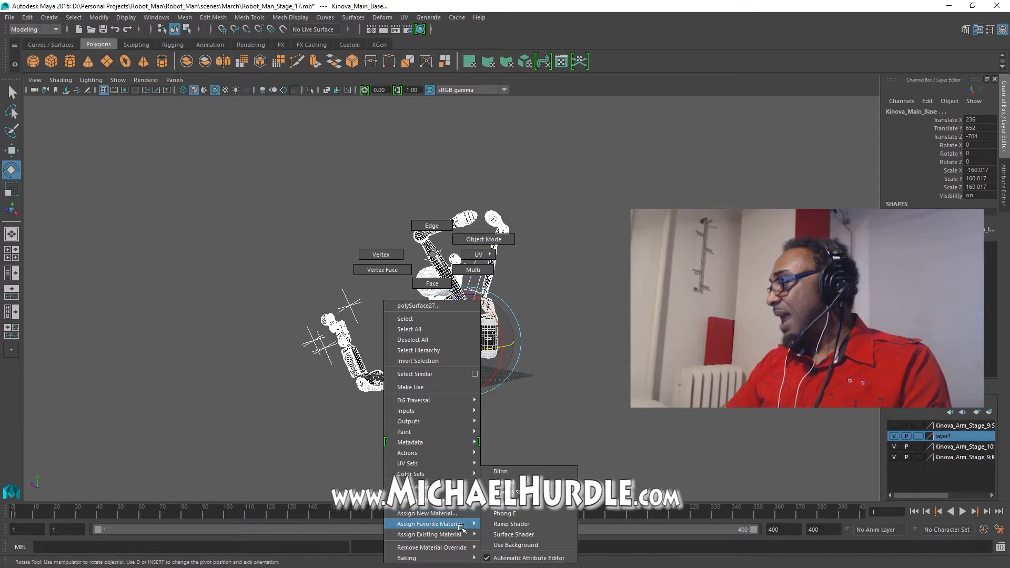
click(508, 482)
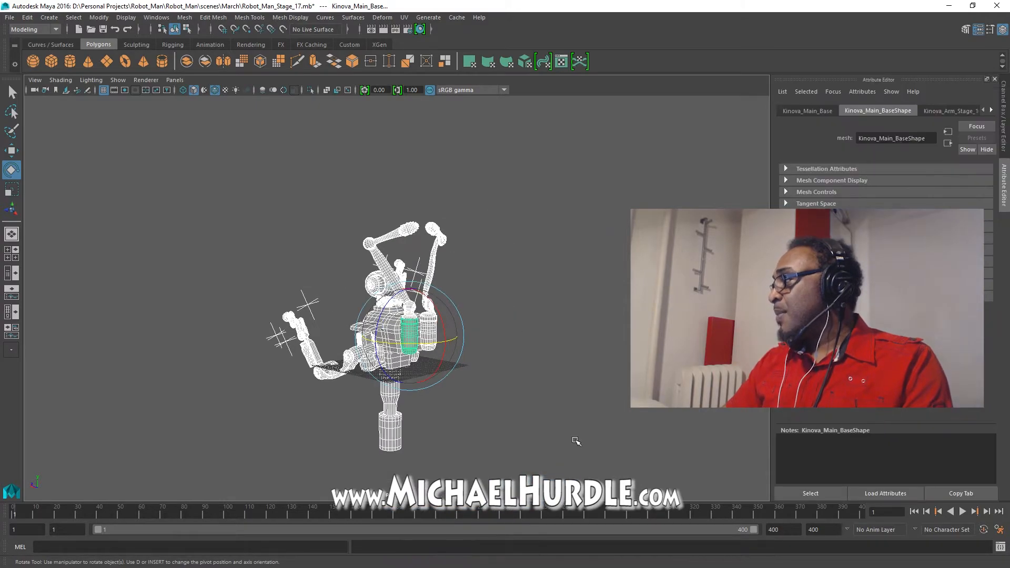
click(405, 413)
click(994, 79)
- Show the perspective view full screen and examine the back-mounted Kinova arms from several sides
scroll(850, 180, up, 5)
key(ctrl+space)
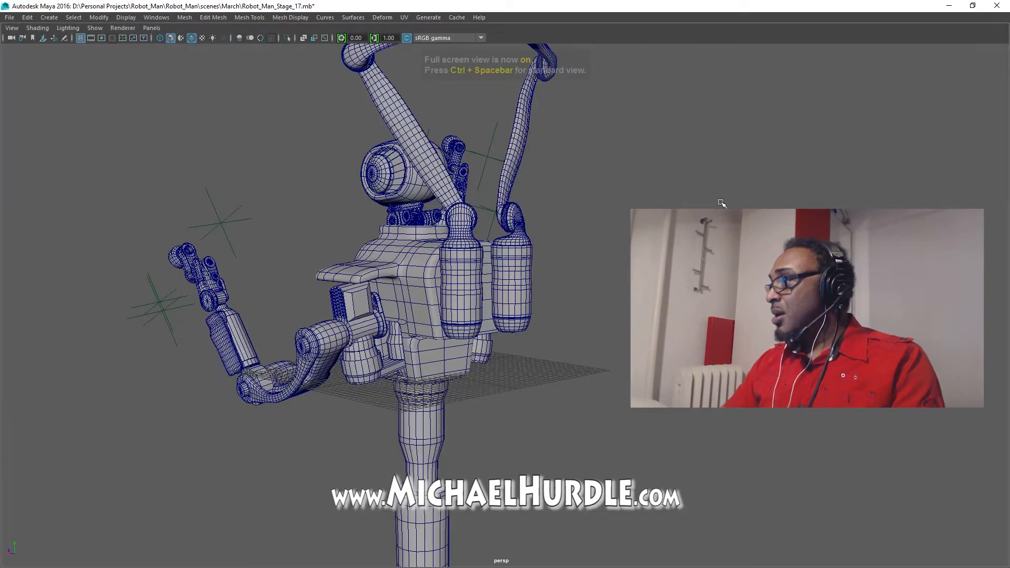
alt+middle_drag(721, 203, 823, 248)
alt+right_drag(823, 249, 354, 230)
alt+drag(354, 230, 507, 244)
alt+middle_drag(507, 244, 424, 241)
alt+right_drag(424, 240, 702, 251)
alt+drag(702, 250, 307, 255)
- Try rotating the Kinova_Neck_Spinner of one back-mounted arm about its vertical axis and undo the last rotation
click(330, 298)
alt+drag(330, 299, 286, 365)
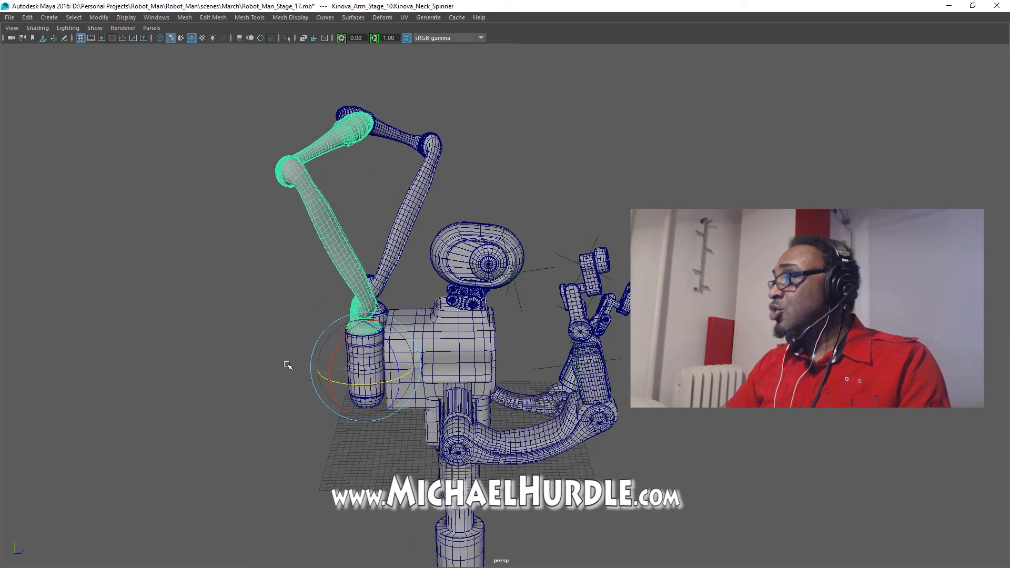
drag(398, 389, 233, 414)
key(ctrl+z)
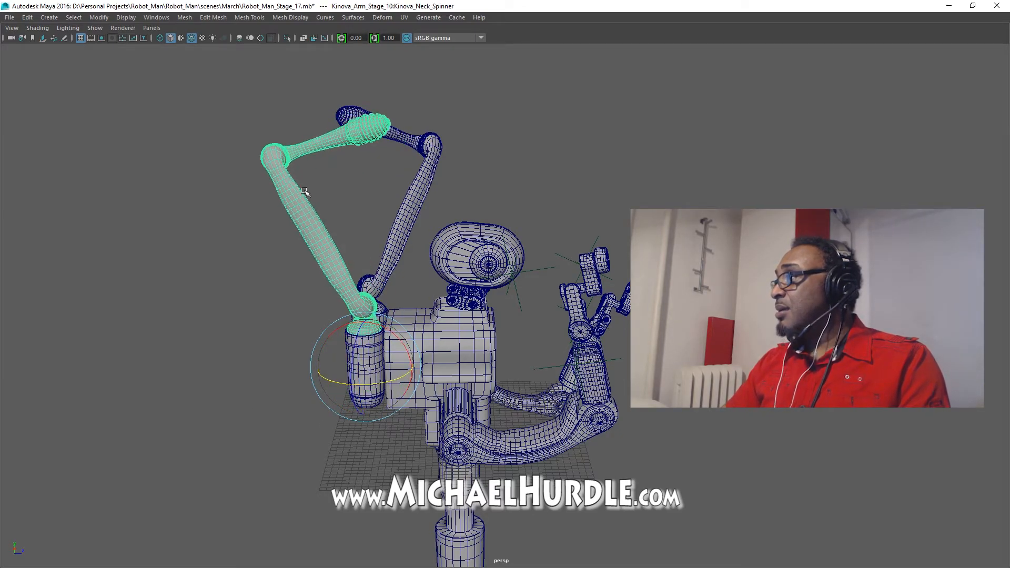
- Rotate the same back-mounted arm's Stick_Head_Base about its elbow so the stick points away from the robot's head
click(314, 142)
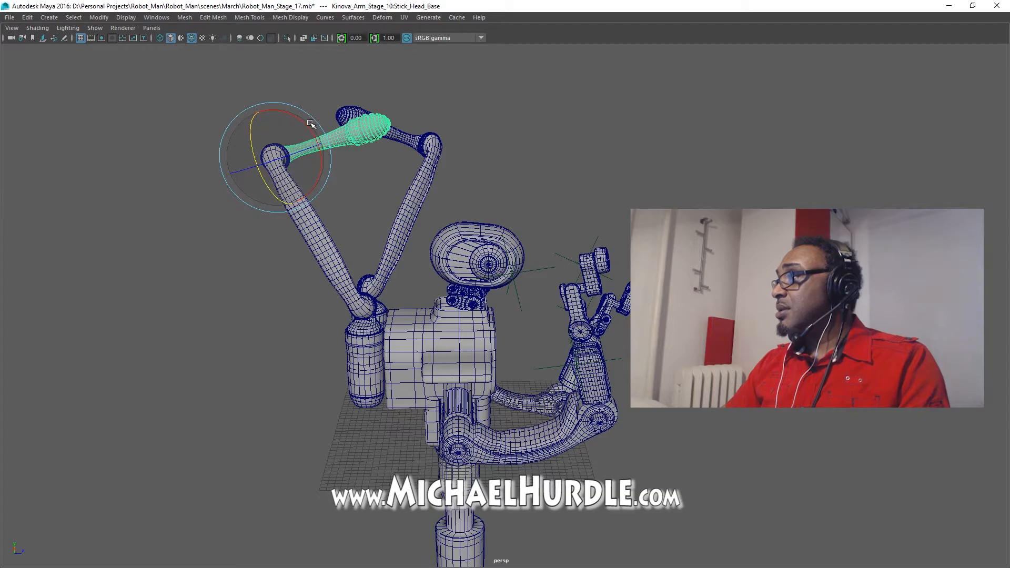
drag(306, 124, 627, 392)
alt+right_drag(628, 392, 531, 369)
alt+drag(581, 252, 406, 299)
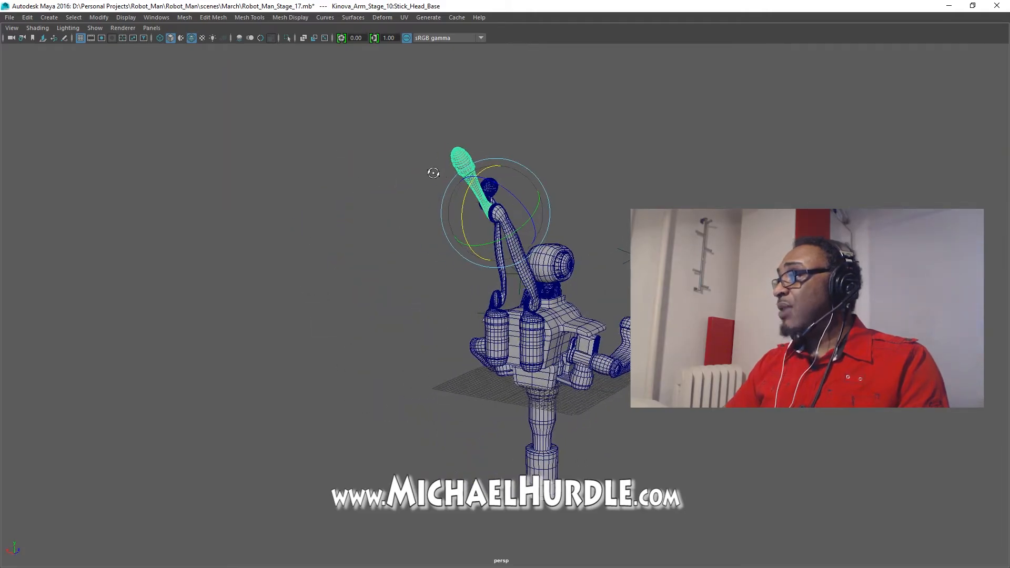
alt+drag(435, 173, 346, 153)
middle_drag(282, 368, 447, 371)
alt+drag(447, 371, 336, 388)
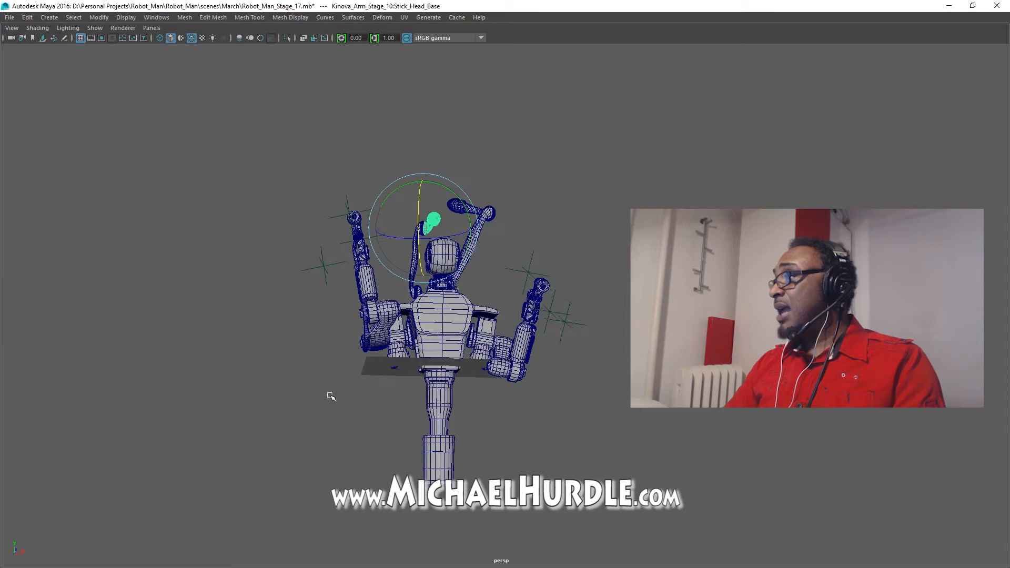
alt+drag(331, 427, 698, 453)
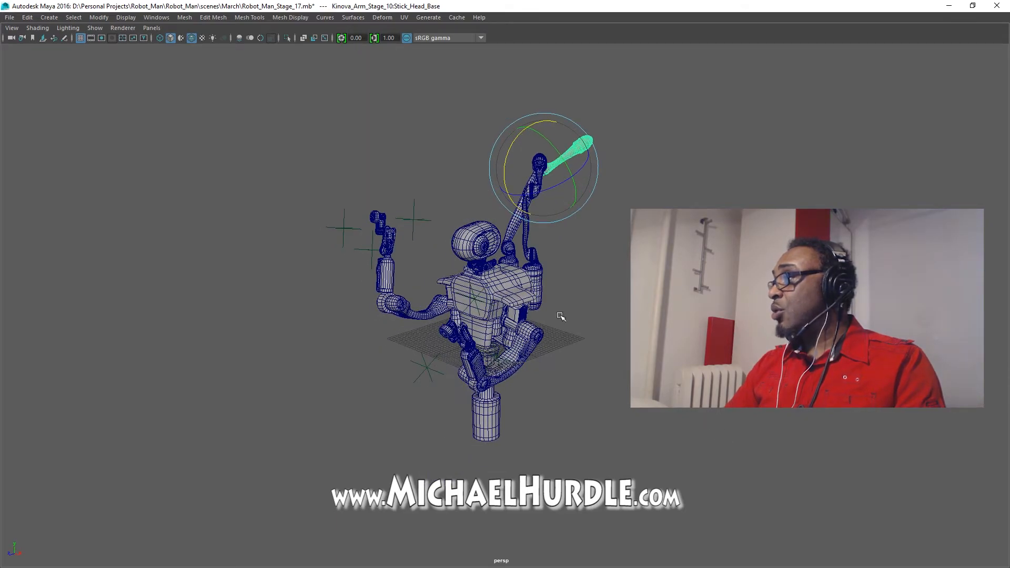
- Select the other back-mounted arm's Kinova_Neck_Spinner and rotate it slightly
click(538, 269)
middle_drag(758, 337, 431, 358)
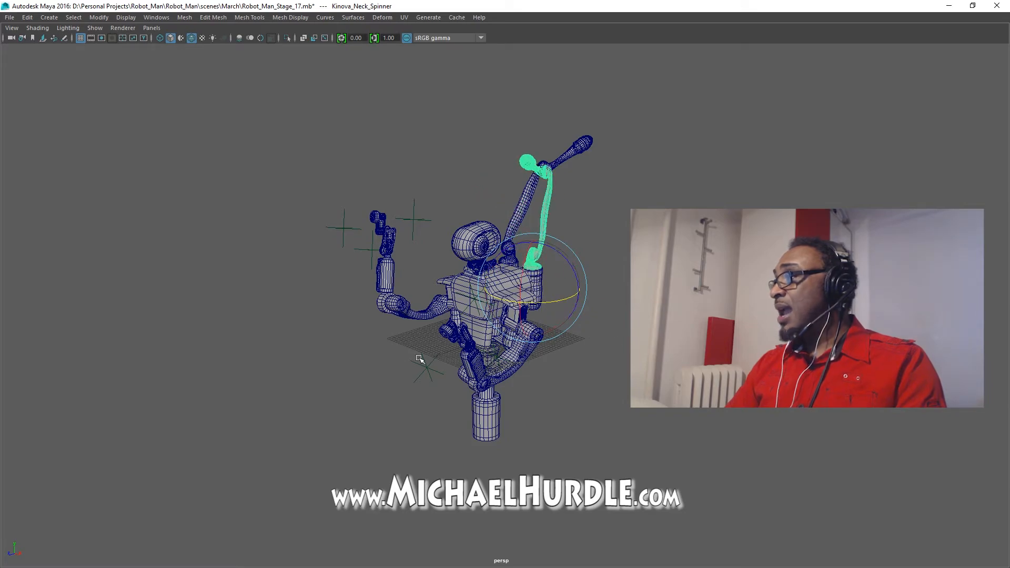
alt+drag(584, 367, 489, 365)
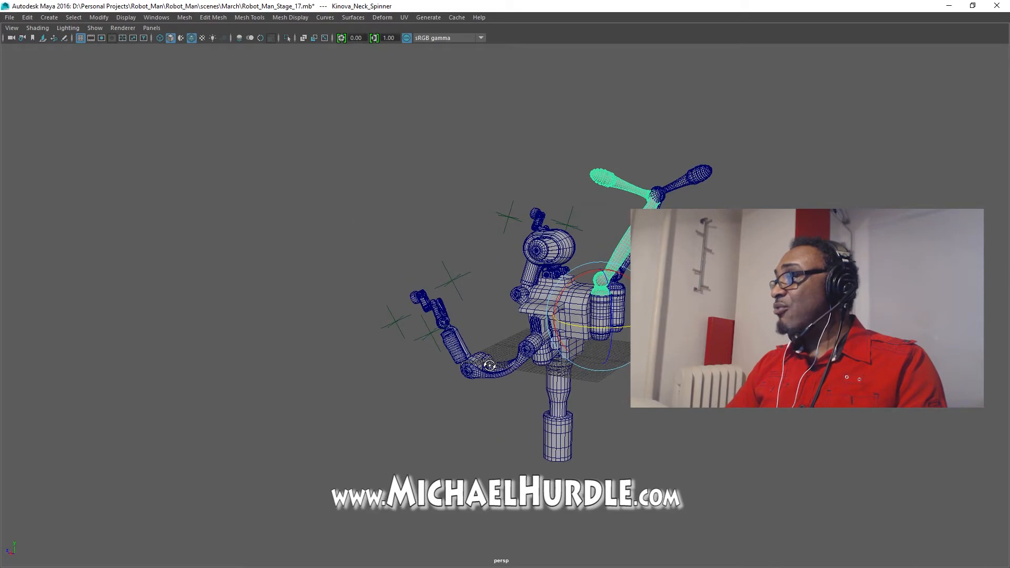
- Pose the robot's left front arm by rotating it at the shoulder and at its Elbow_Rotator_Group
click(528, 347)
middle_drag(528, 347, 585, 337)
drag(565, 324, 498, 187)
alt+drag(705, 329, 752, 319)
alt+drag(683, 316, 616, 314)
click(595, 290)
drag(552, 259, 457, 318)
alt+right_drag(458, 318, 531, 326)
alt+drag(531, 326, 507, 350)
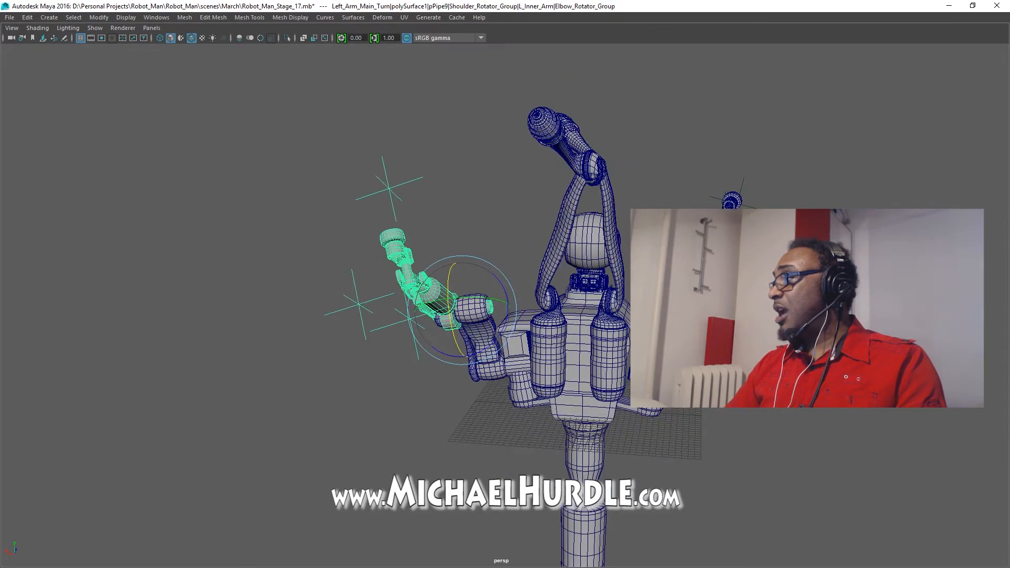
- Turn the neck of the second back-mounted arm and rotate its Long_Arm so the arm leans outward
click(559, 321)
drag(558, 372, 500, 372)
click(532, 288)
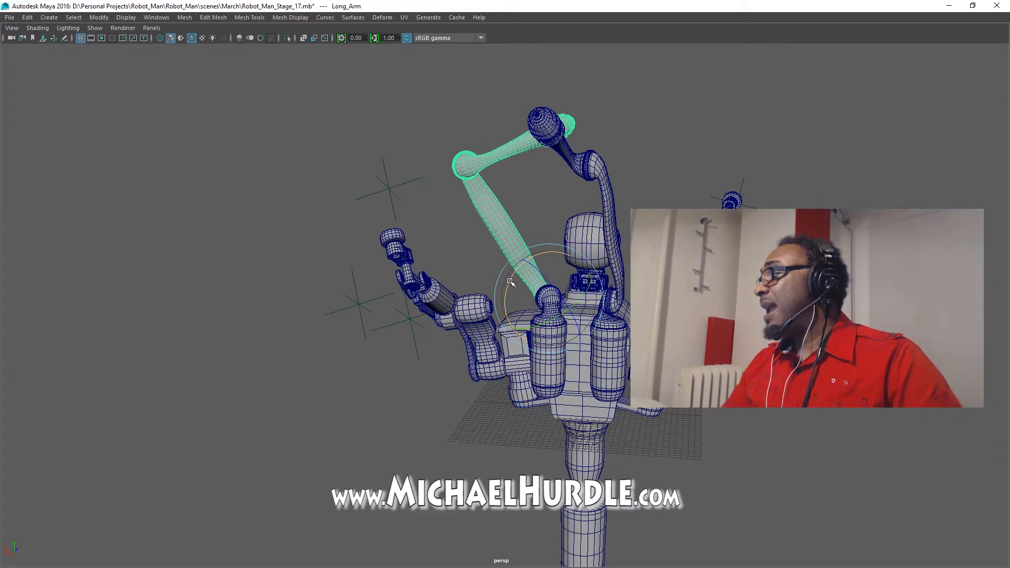
drag(509, 282, 494, 384)
alt+drag(494, 384, 657, 421)
alt+drag(663, 368, 637, 402)
drag(638, 236, 637, 212)
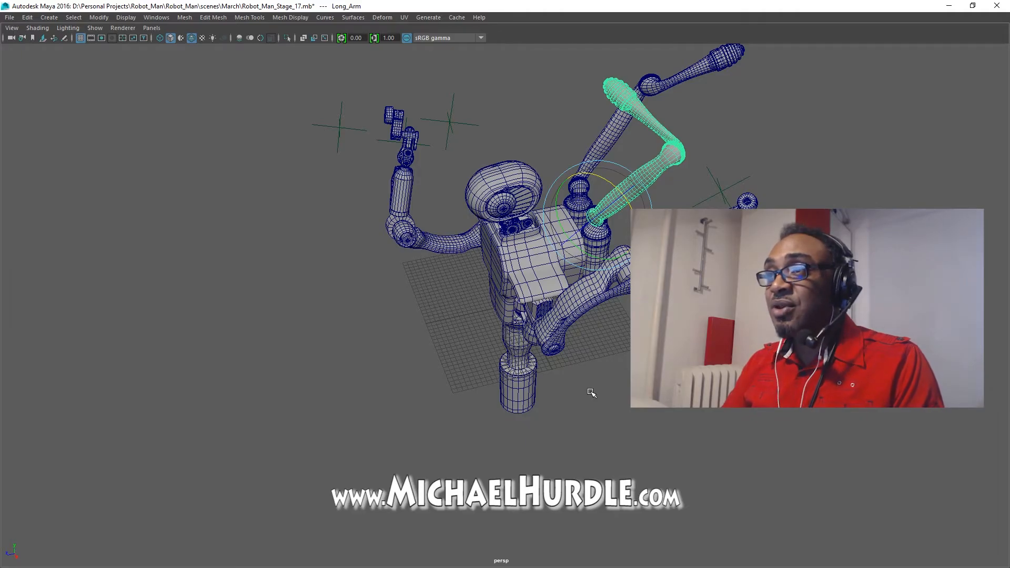
- Examine the pose of all four robot arms from the front and side
alt+drag(706, 424, 724, 245)
alt+middle_drag(531, 386, 622, 374)
alt+drag(622, 374, 494, 386)
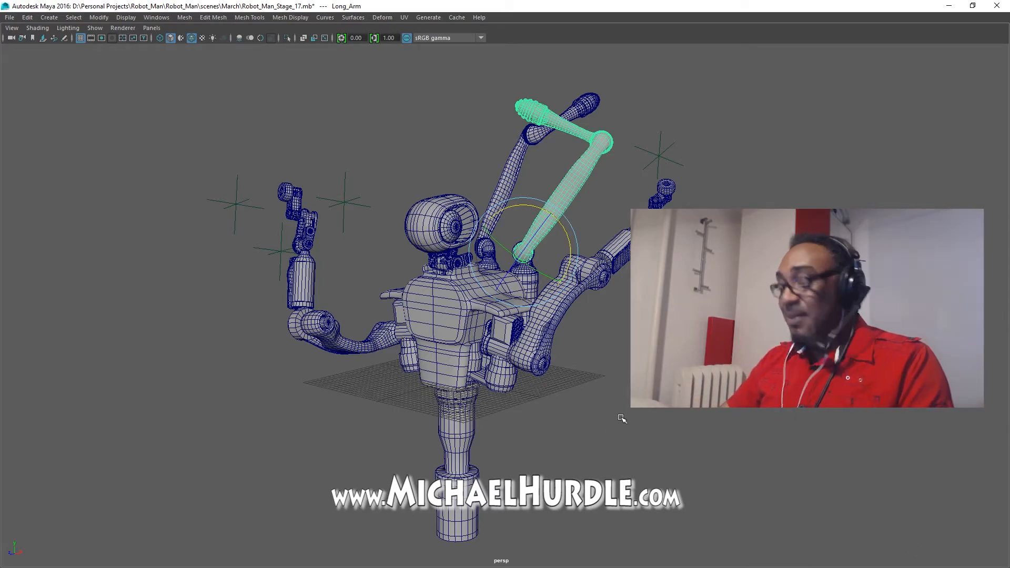
alt+drag(654, 406, 552, 410)
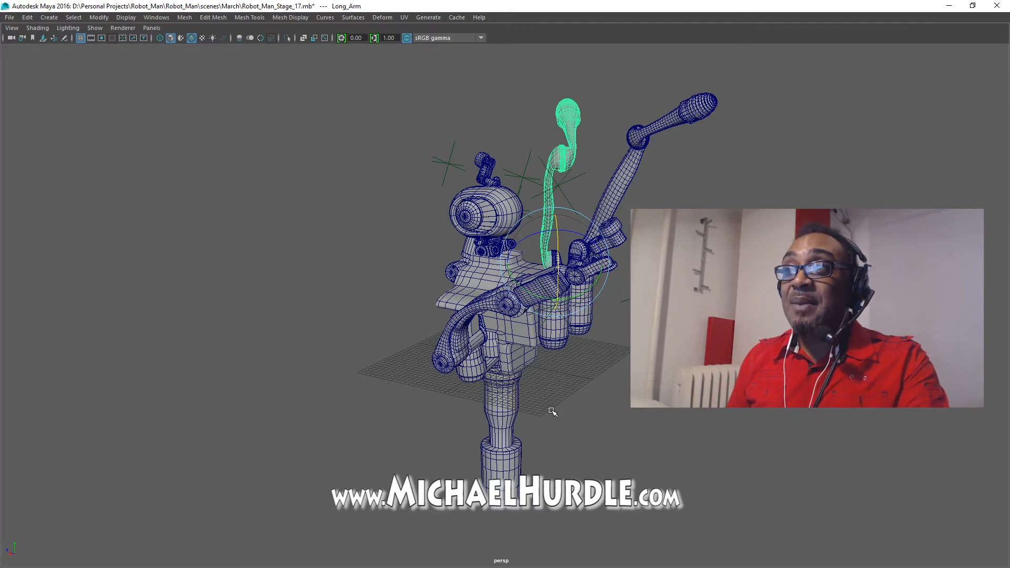
alt+drag(448, 373, 358, 344)
- Reopen Robot_Man_Stage_17.mb without saving the pose and material changes, close Hypershade, and view the whole robot
click(10, 17)
click(24, 48)
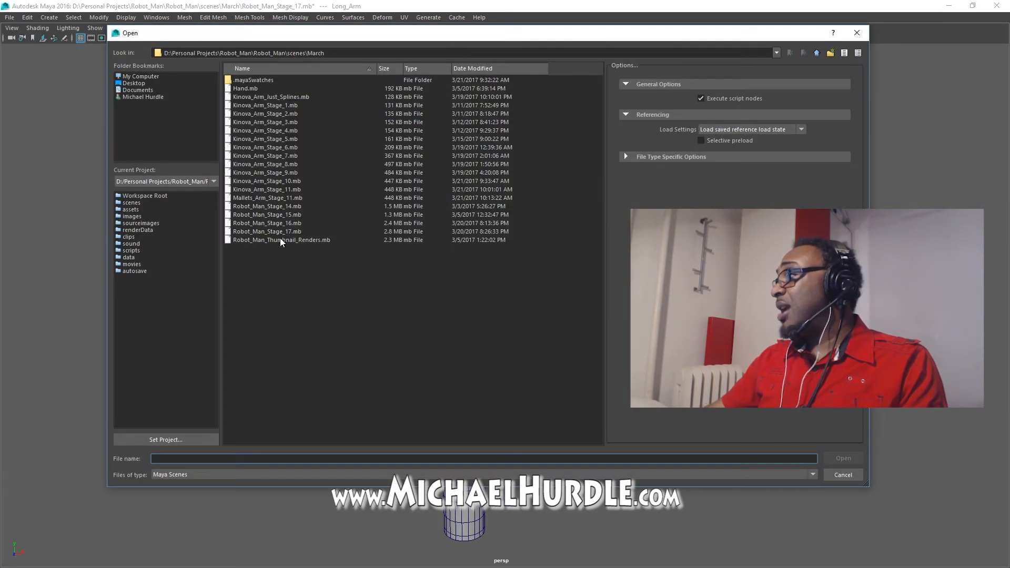
click(273, 231)
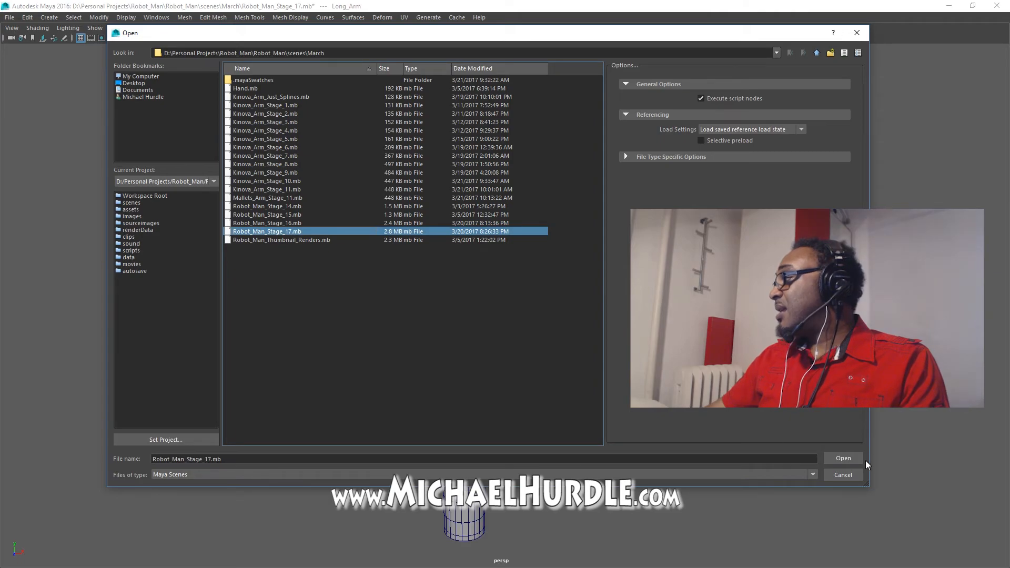
click(842, 457)
click(499, 291)
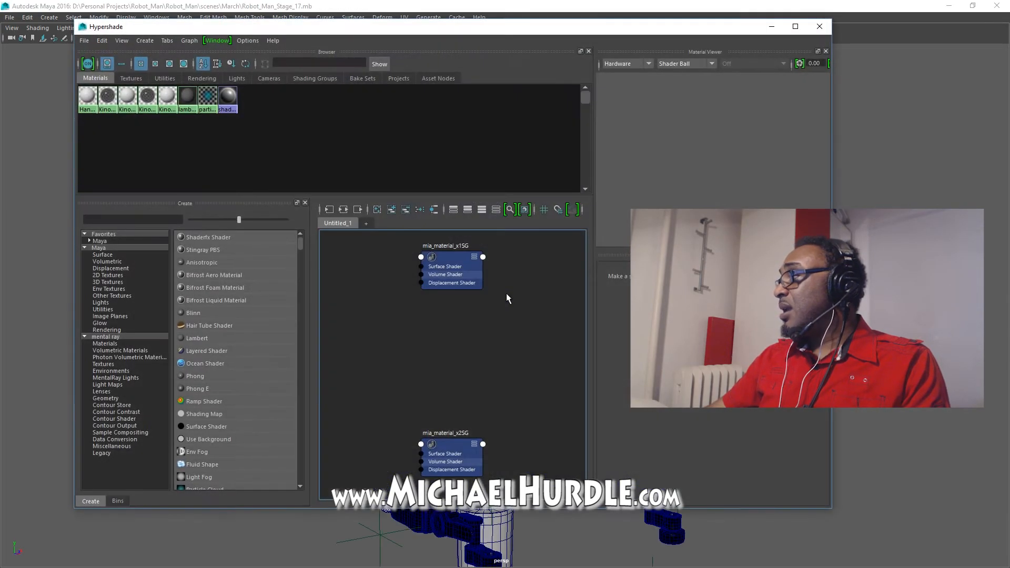
click(818, 26)
scroll(649, 244, down, 3)
alt+drag(649, 245, 610, 229)
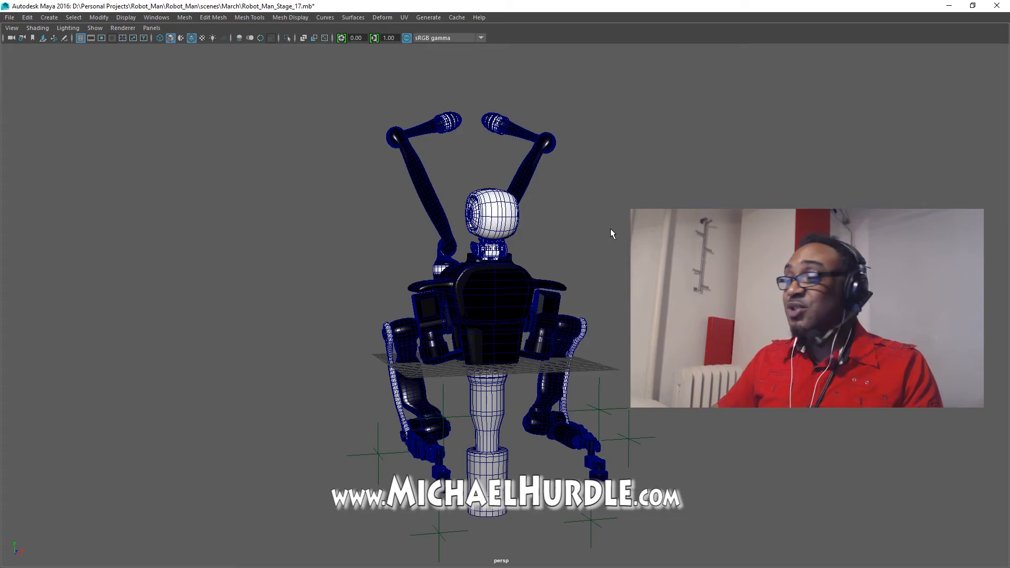
alt+drag(610, 228, 595, 320)
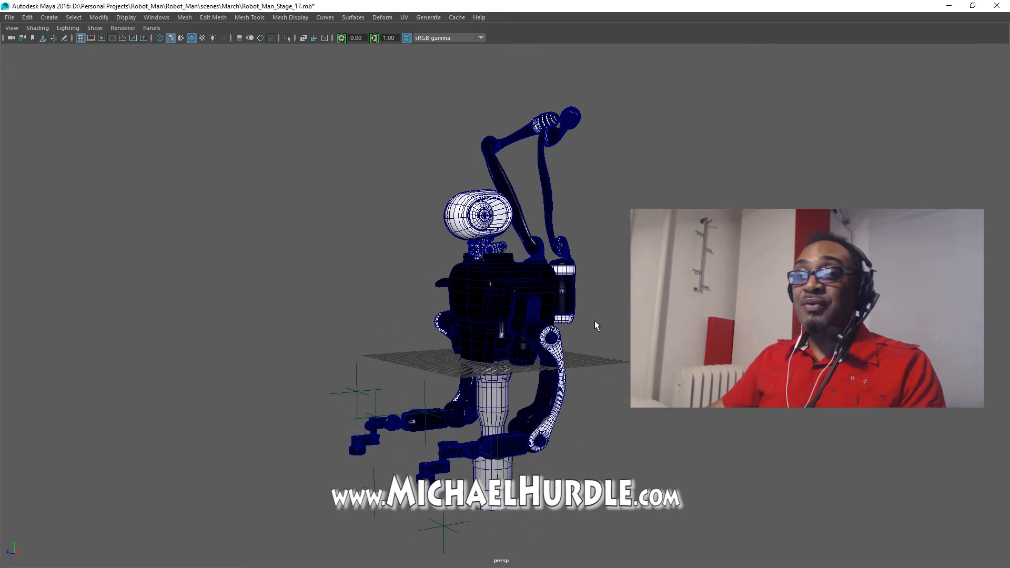